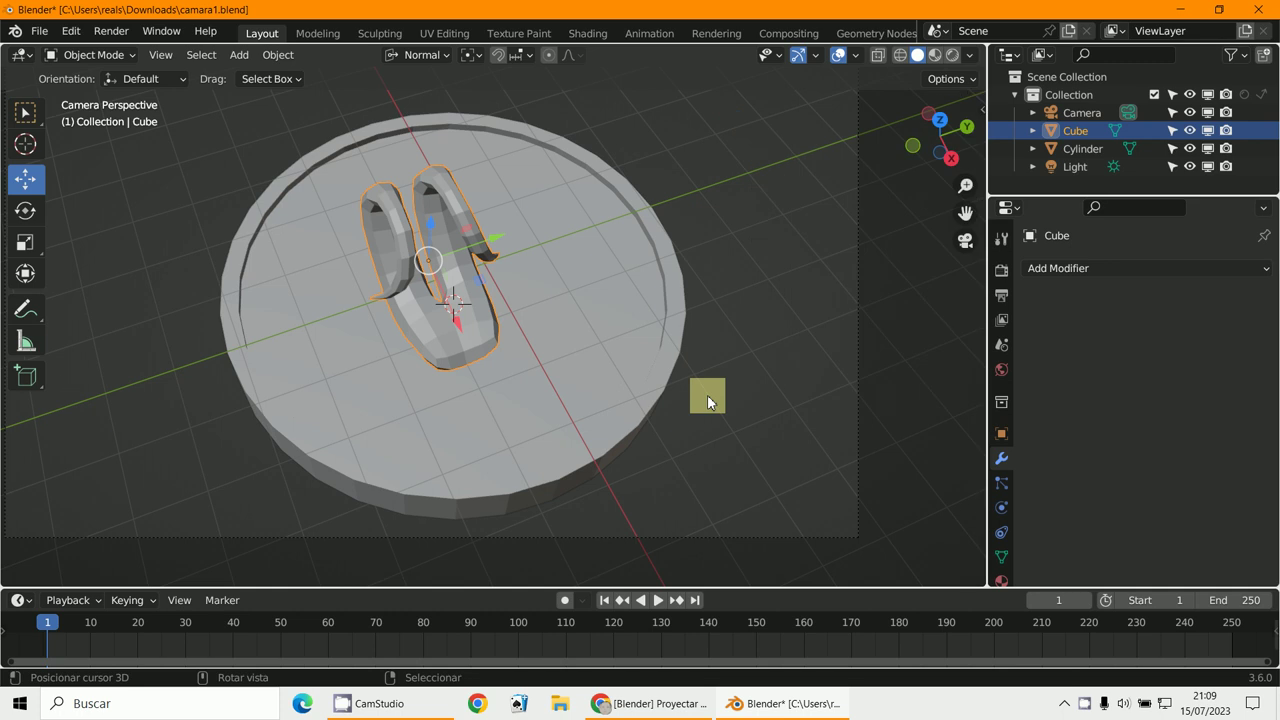
Step: Examine the curved mesh above the round disc from the side and through the camera, and check the forum post's projection diagram
middle_click_drag(707, 403, 610, 411)
scroll(780, 349, "up", 3)
left_click(583, 410)
left_click(555, 197)
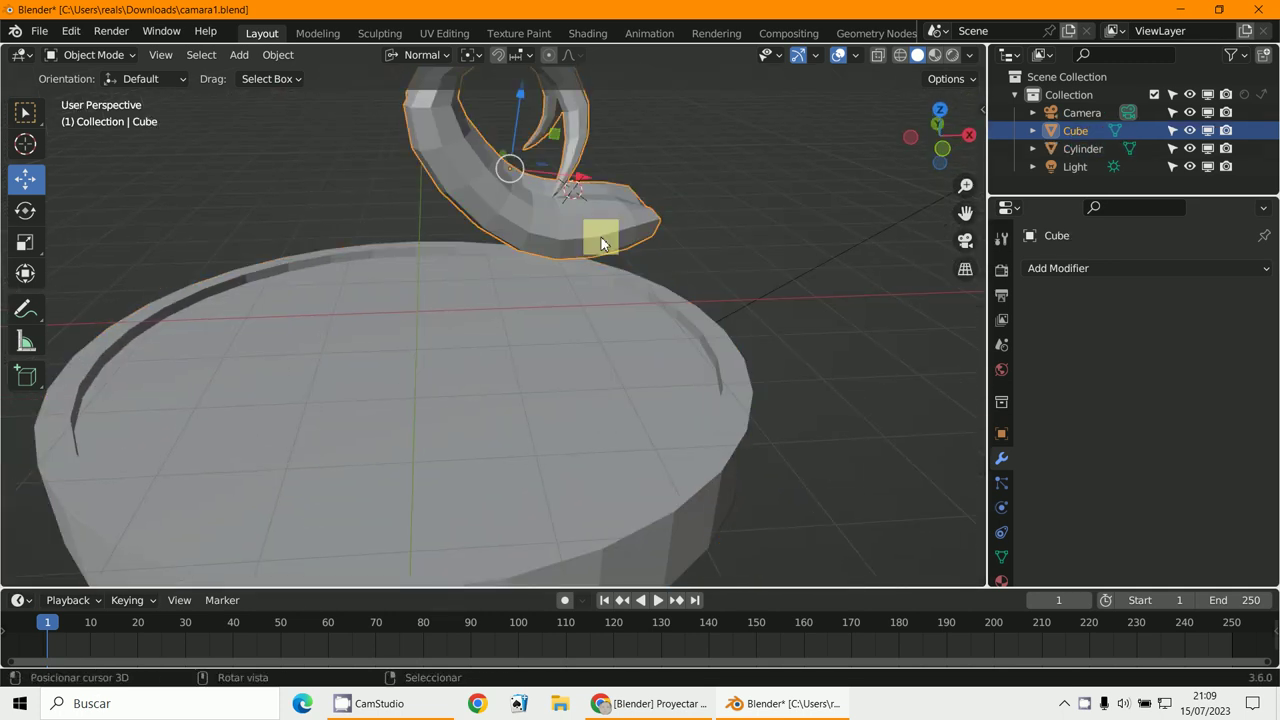
middle_click_drag(601, 237, 509, 333)
scroll(509, 333, "down", 4)
middle_click_drag(536, 288, 536, 290)
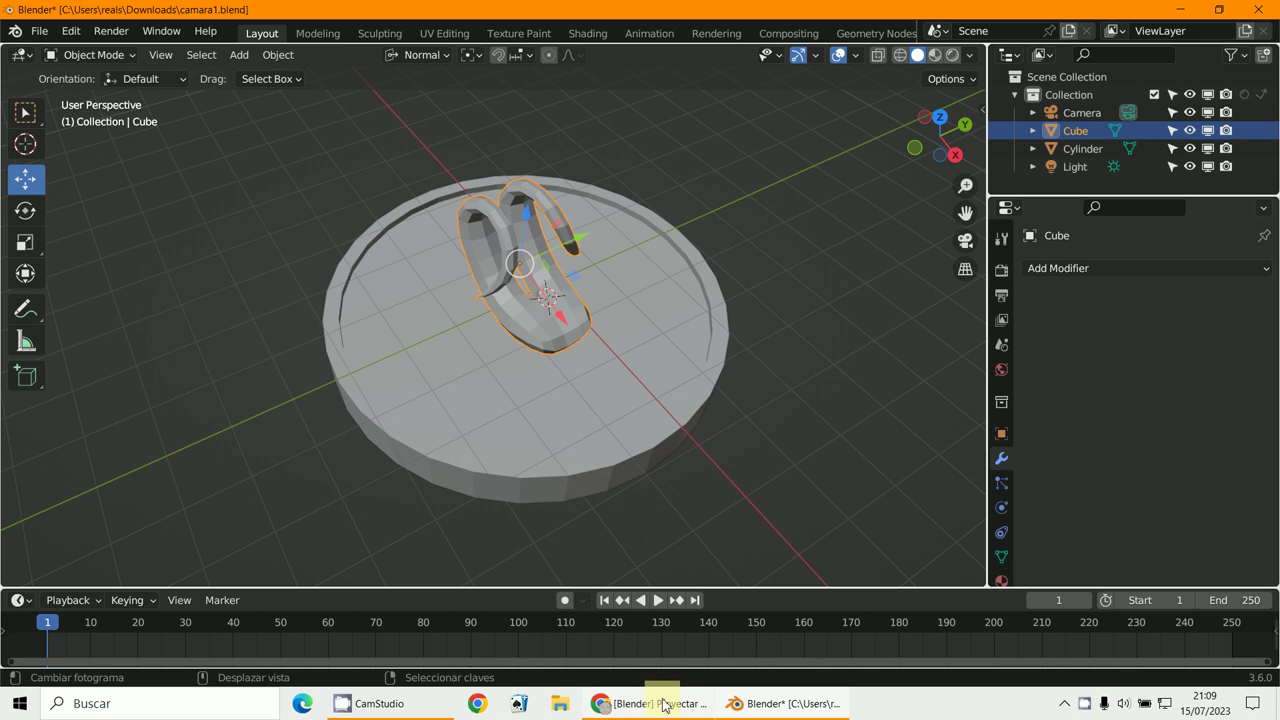
left_click(610, 704)
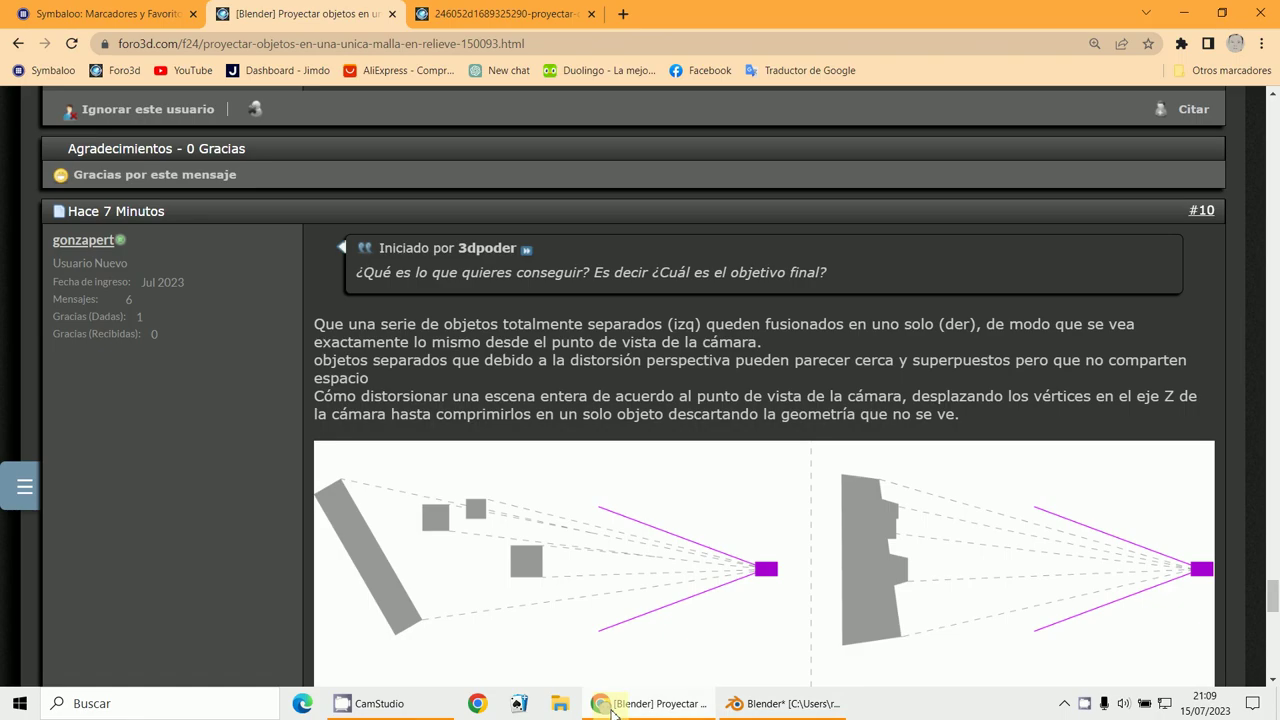
left_click(610, 704)
key("KP_0")
scroll(586, 447, "down", 2)
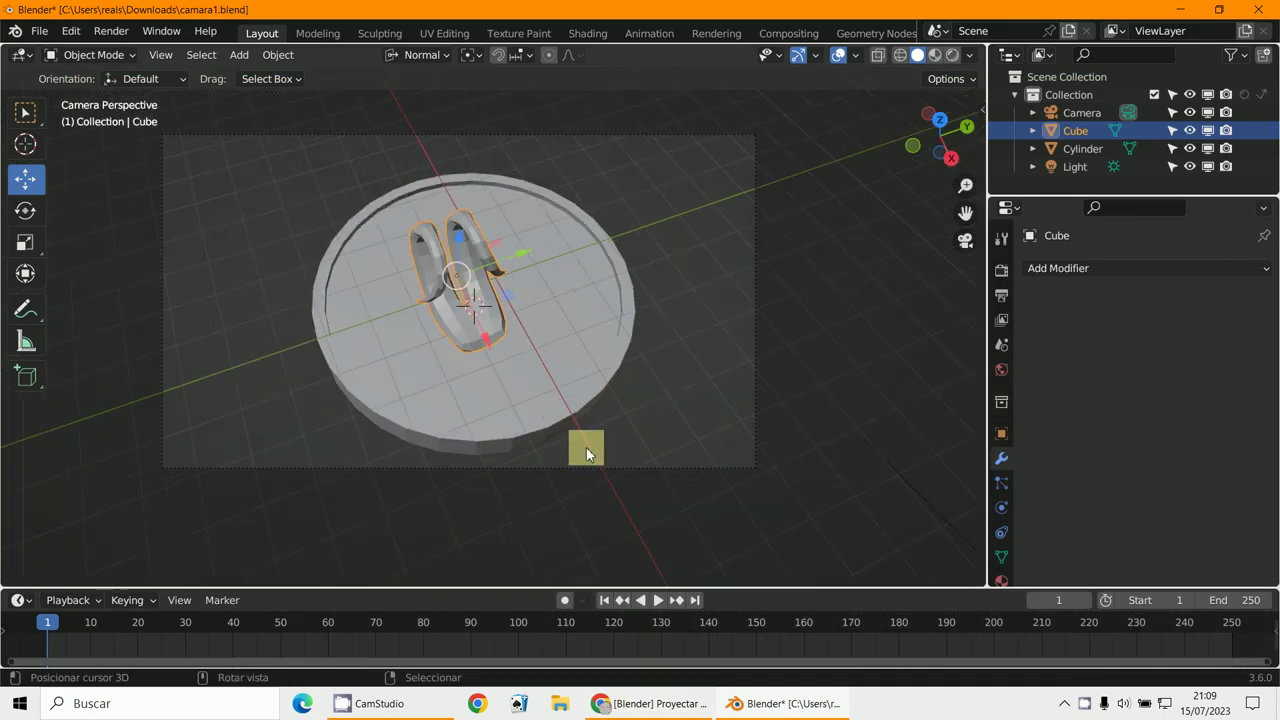
middle_click_drag(590, 447, 613, 459, "shift")
scroll(607, 455, "up", 2)
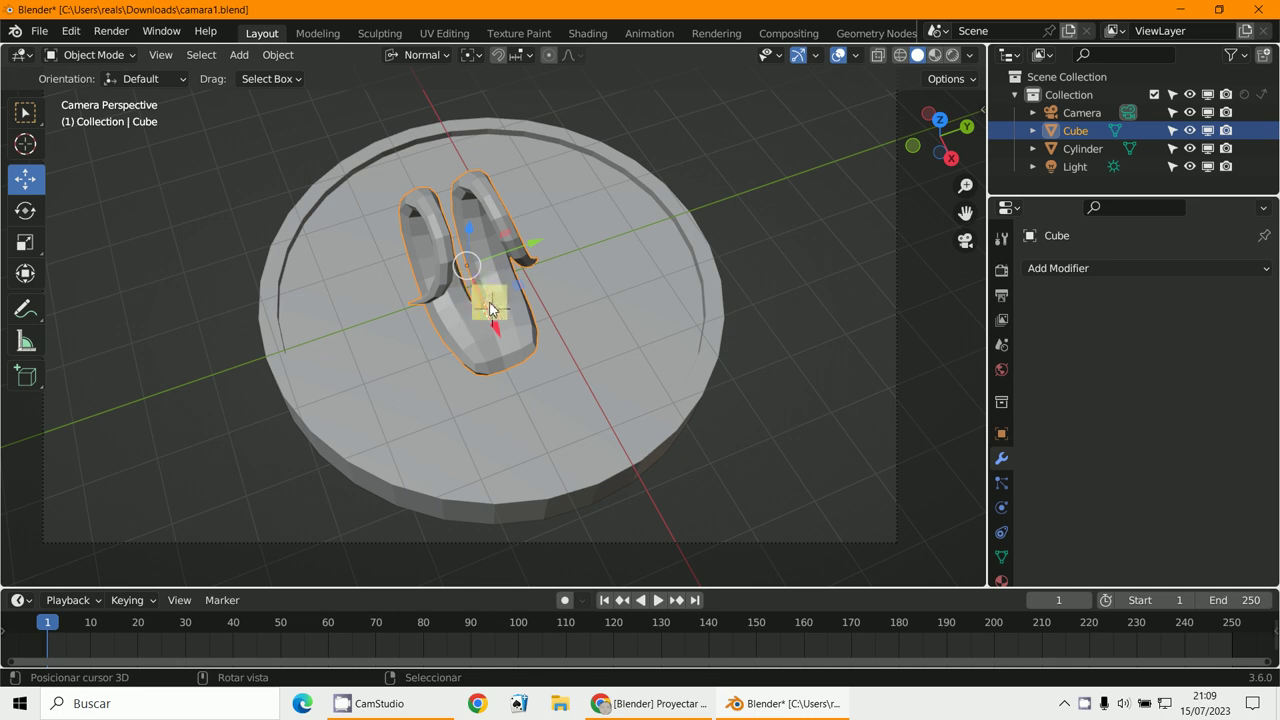
middle_click_drag(490, 303, 463, 367)
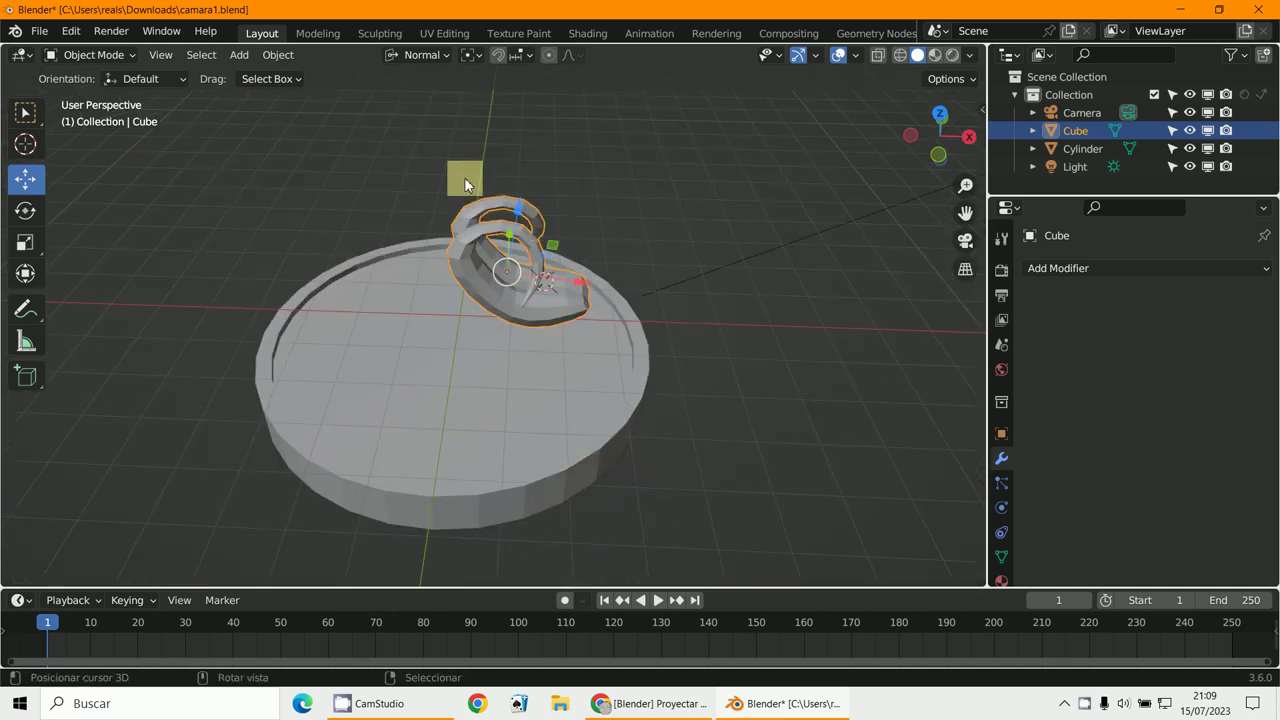
middle_click_drag(497, 254, 513, 300)
key("g")
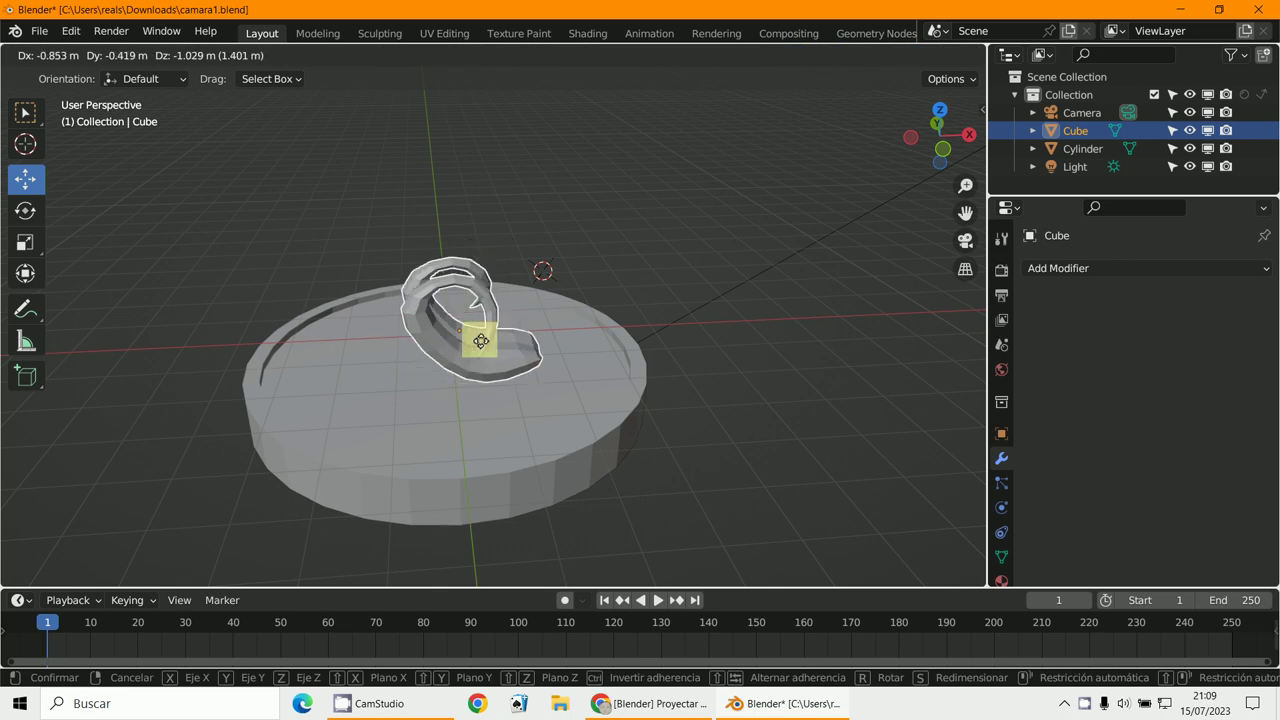
right_click(494, 311)
Step: Set the transform orientation to Global
middle_click_drag(601, 295, 351, 319)
left_click(412, 56)
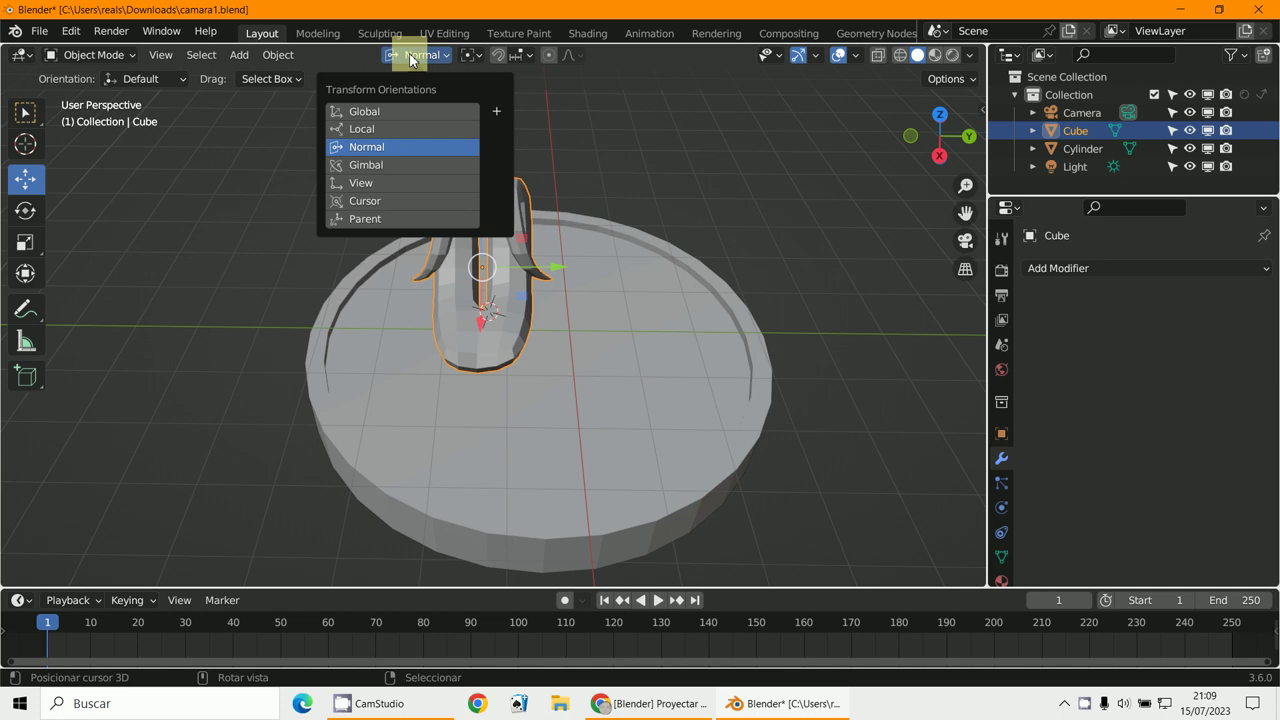
left_click(408, 111)
Step: Select the camera and compare its view of the scene with the reference picture in the browser, including the side view
key("KP_0")
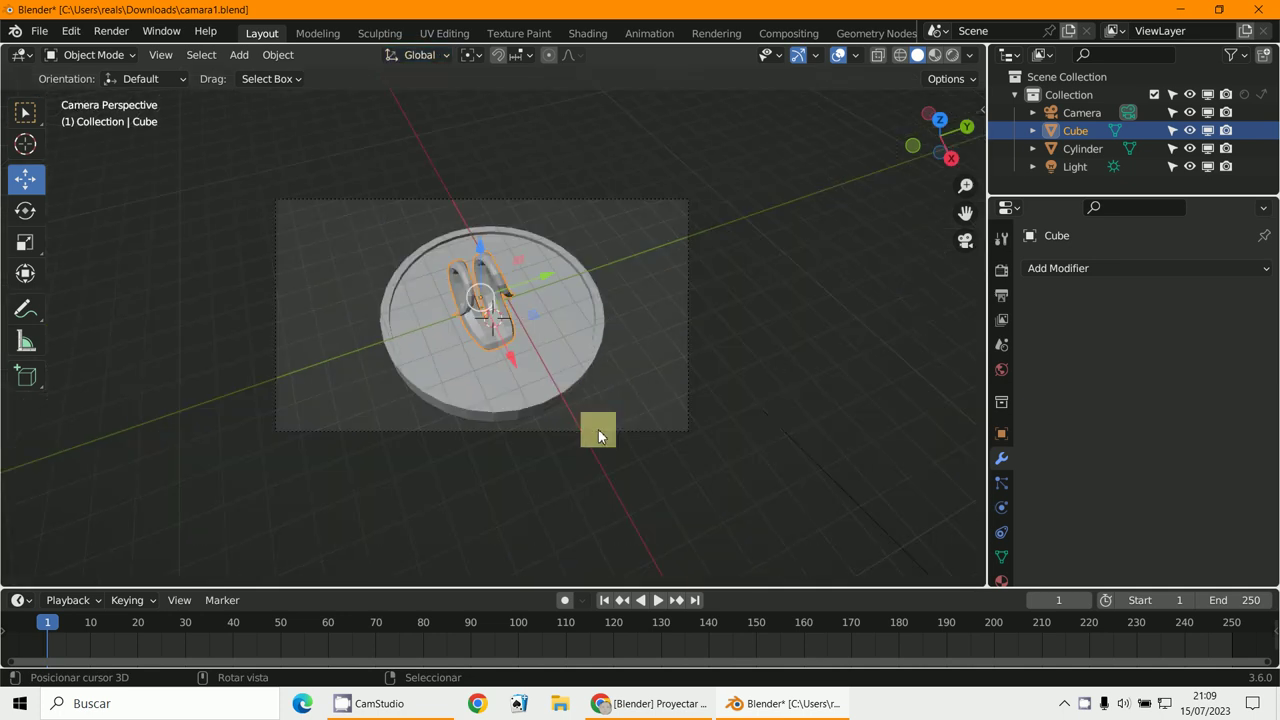
left_click(687, 399)
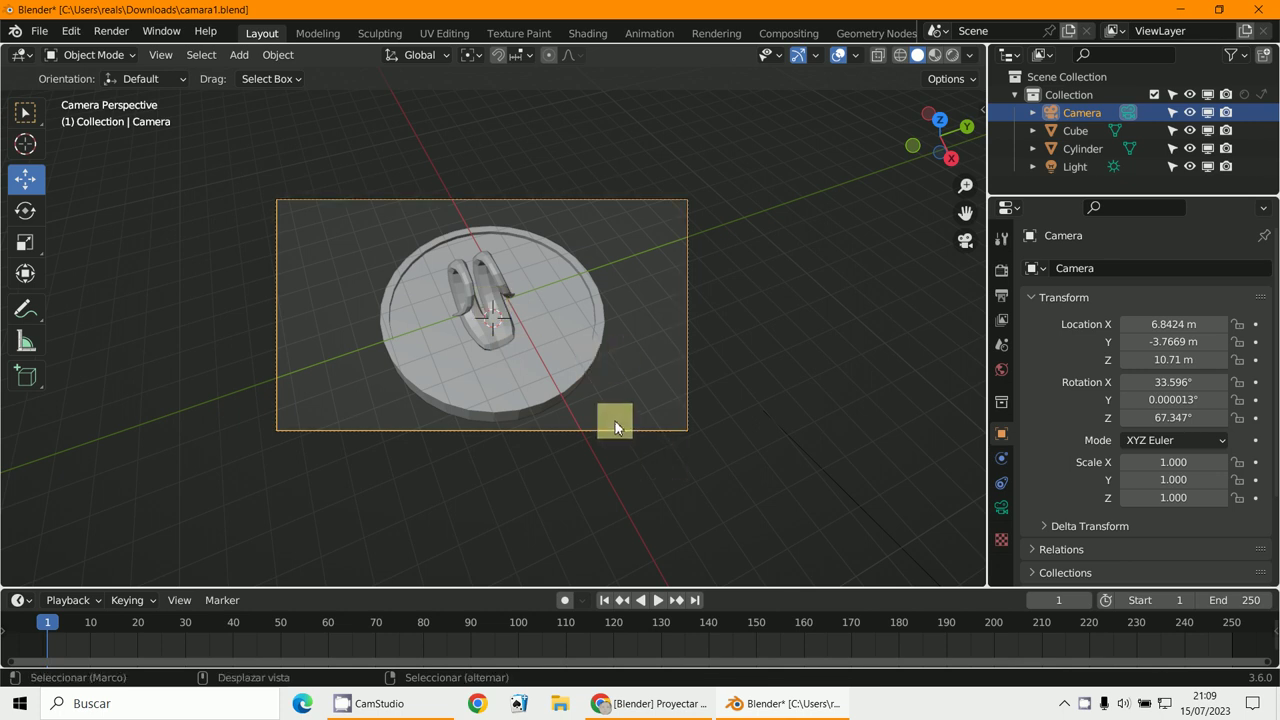
scroll(632, 424, "up", 2)
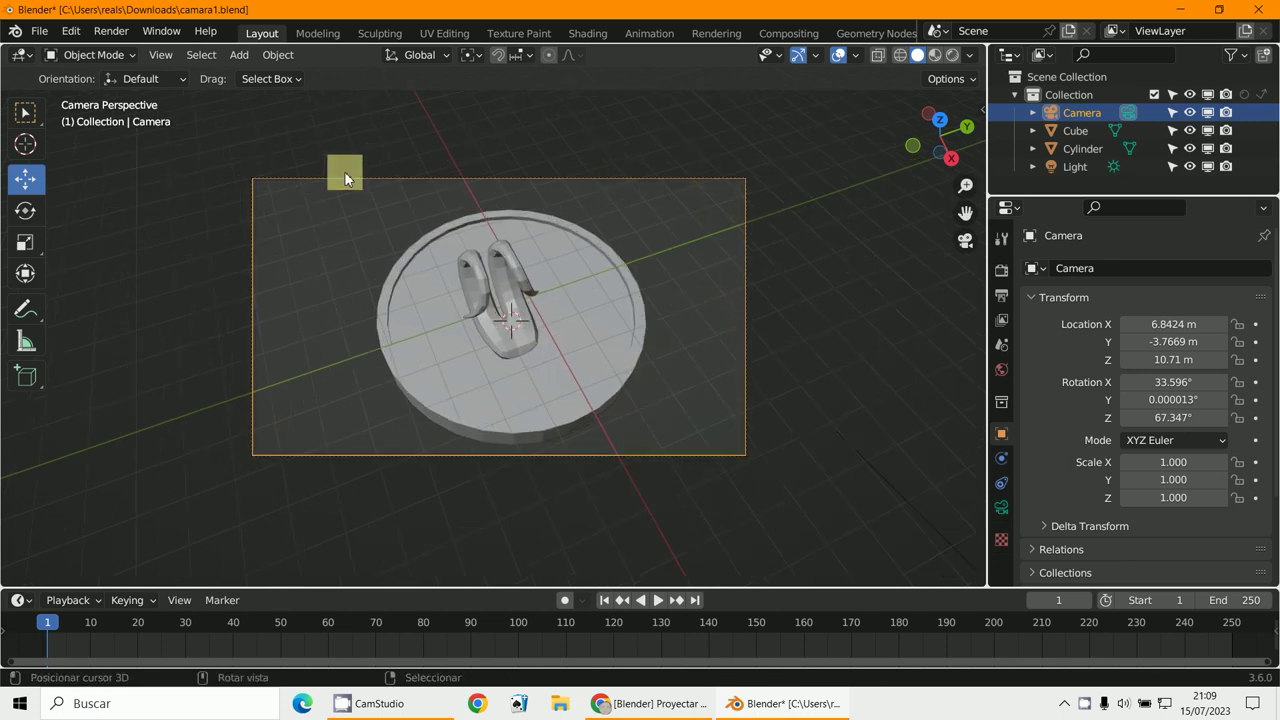
left_click(628, 704)
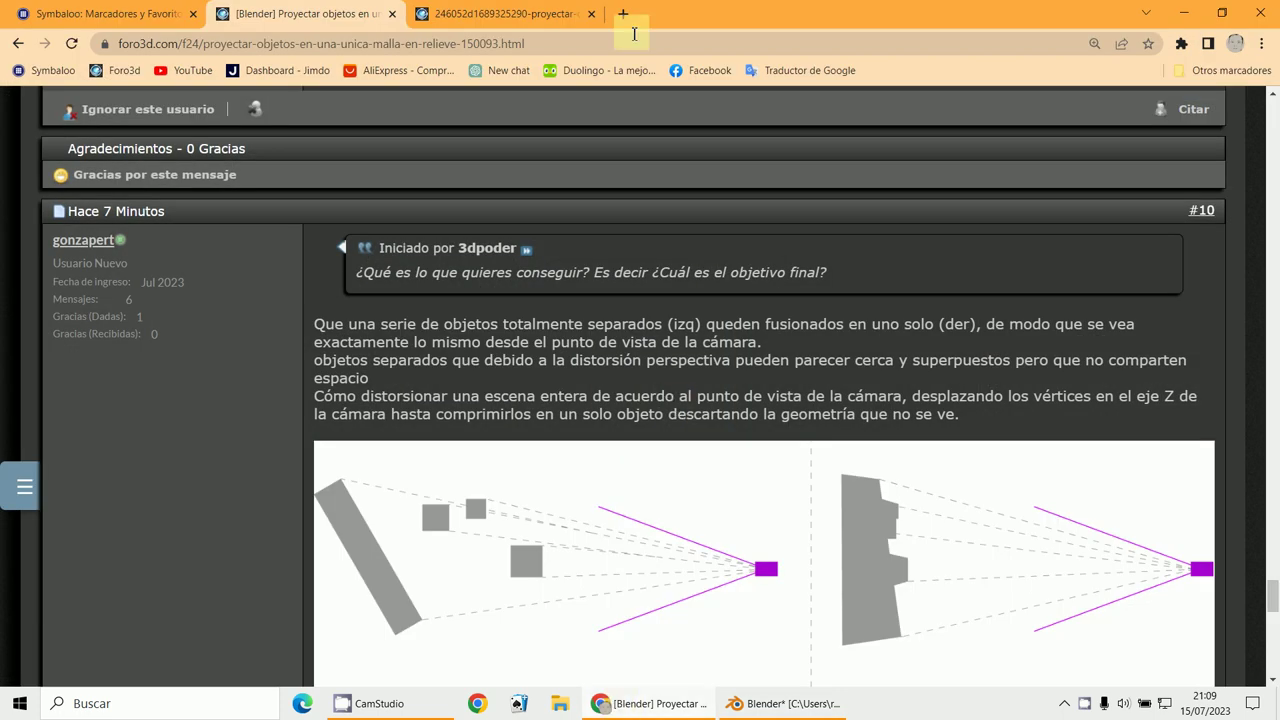
left_click(500, 14)
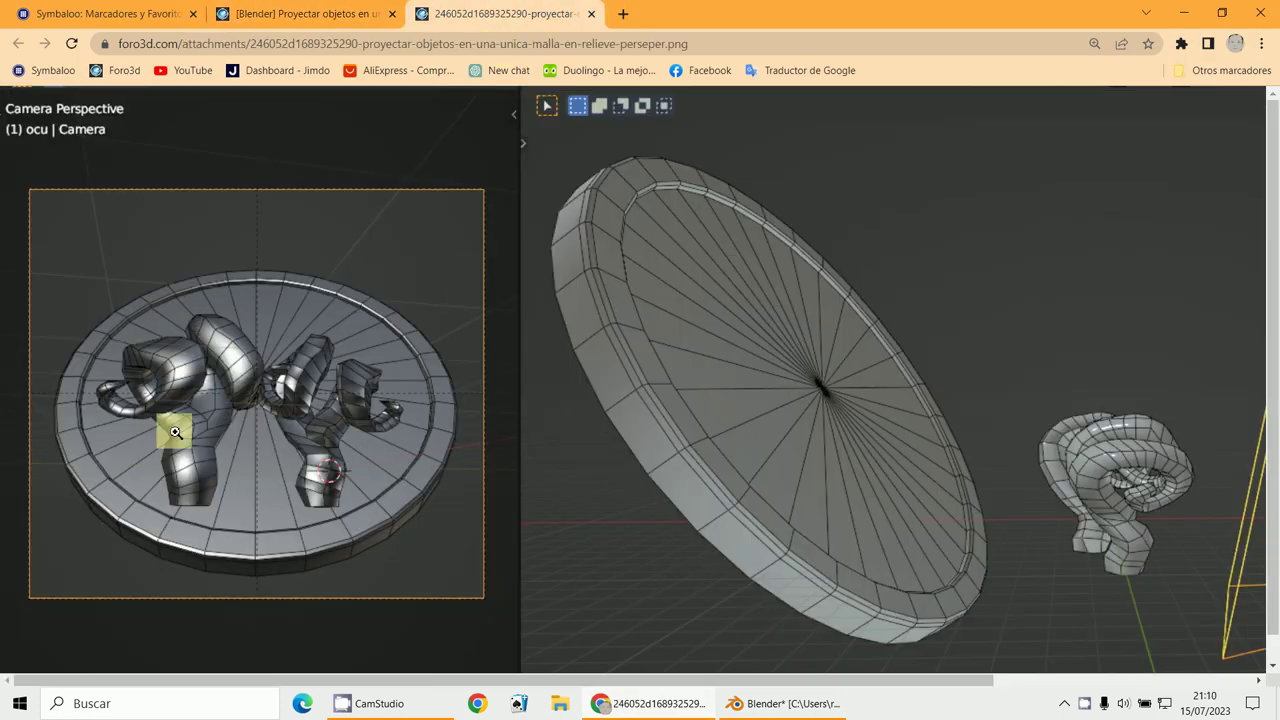
left_click(655, 712)
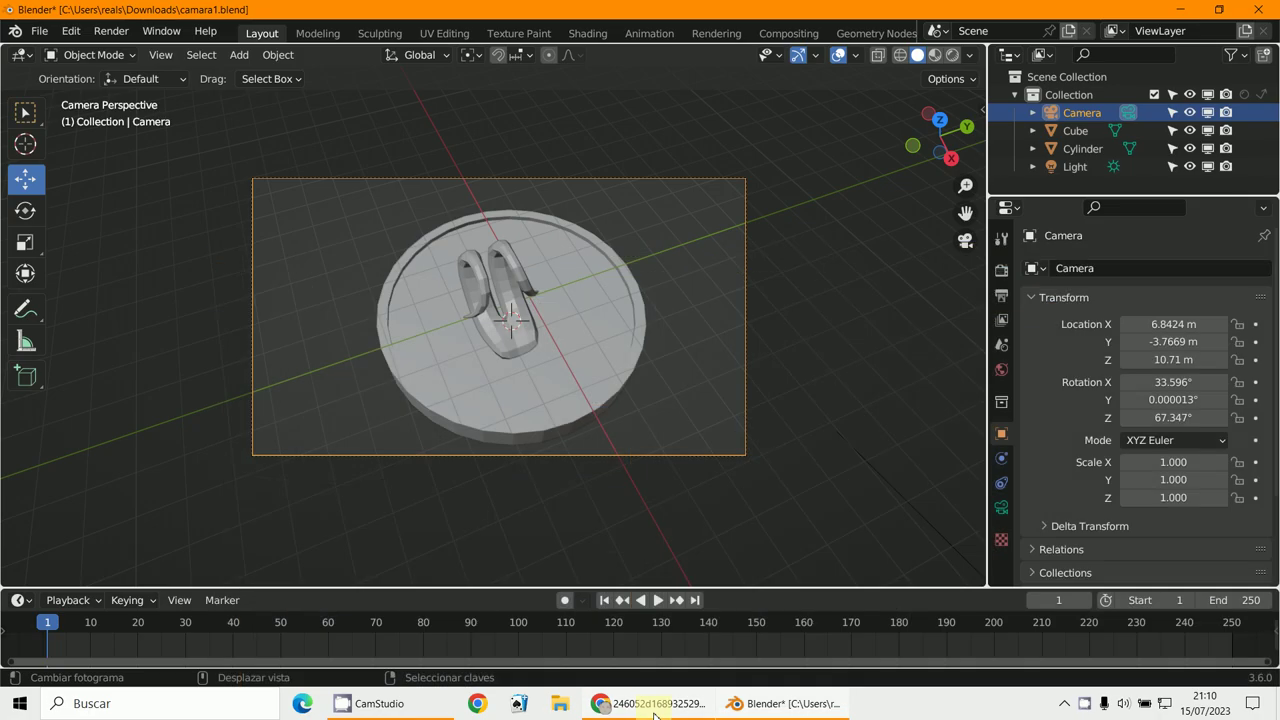
left_click(655, 712)
left_click(655, 712)
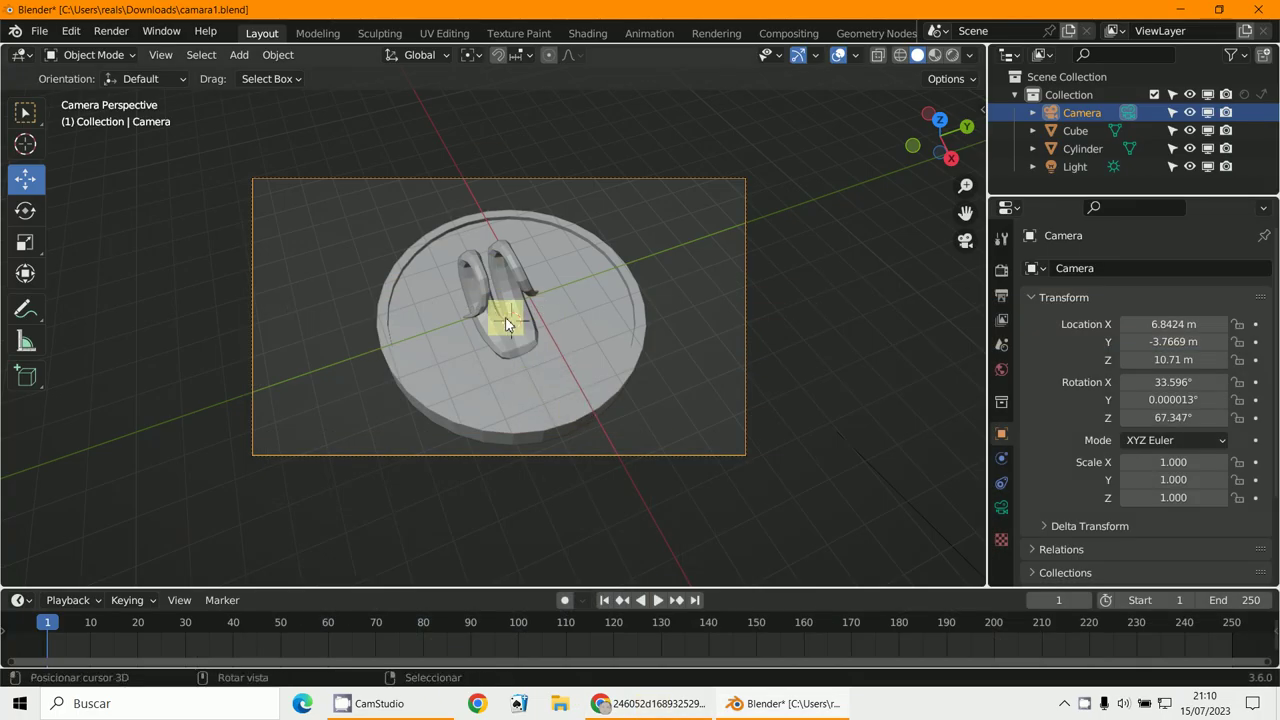
middle_click_drag(509, 321, 668, 245)
scroll(663, 246, "up", 2)
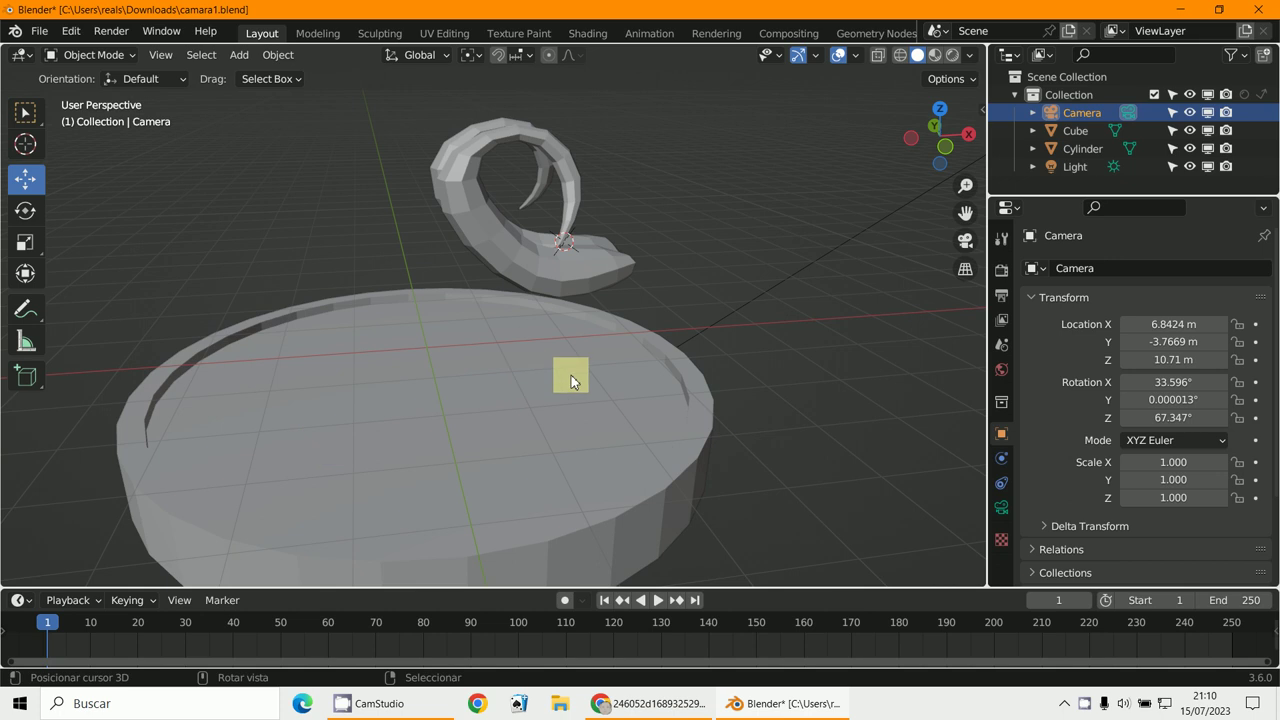
Step: From the camera view, add a 2 m mesh plane at the 3D cursor and align it to the view
key("KP_0")
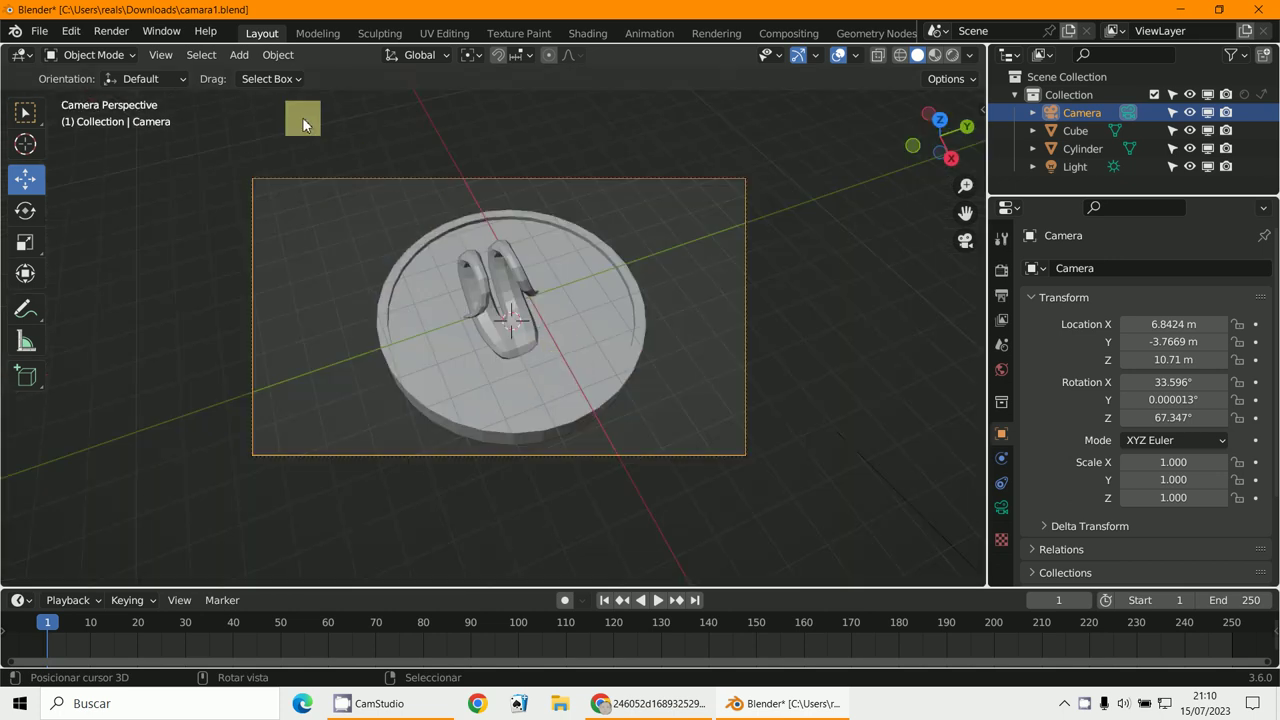
left_click(241, 56)
mouse_move(248, 70)
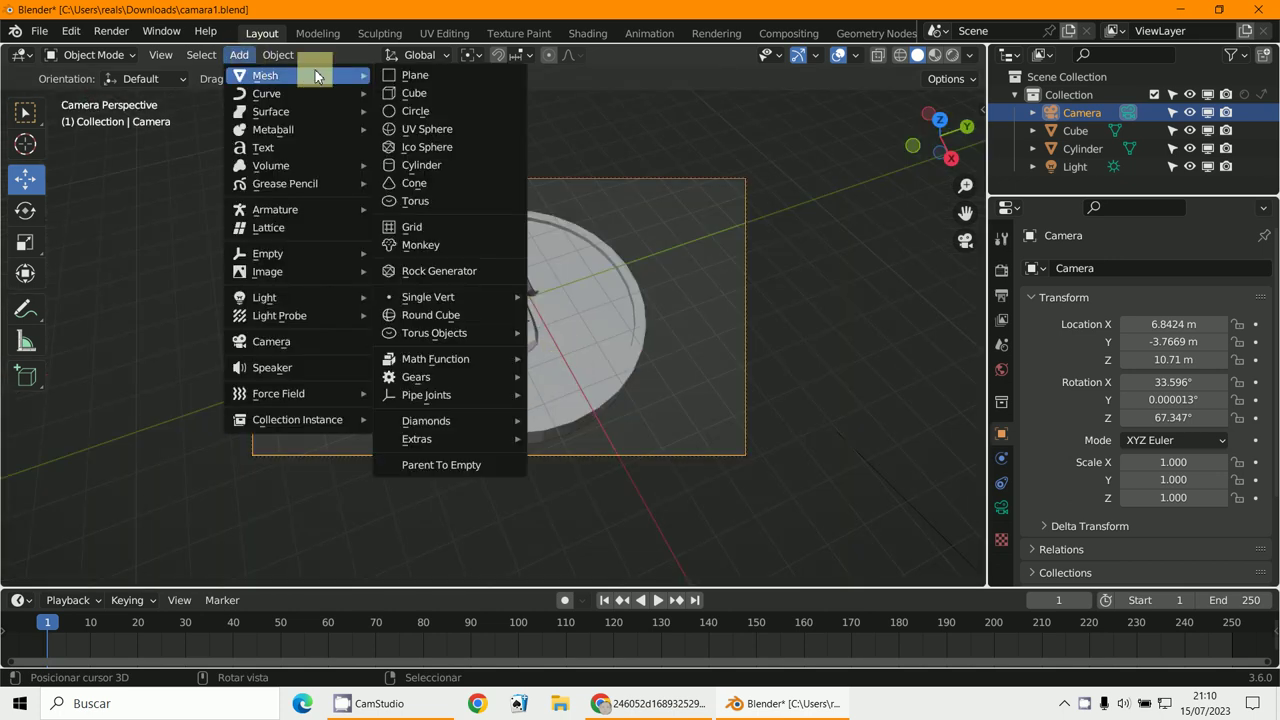
left_click(397, 72)
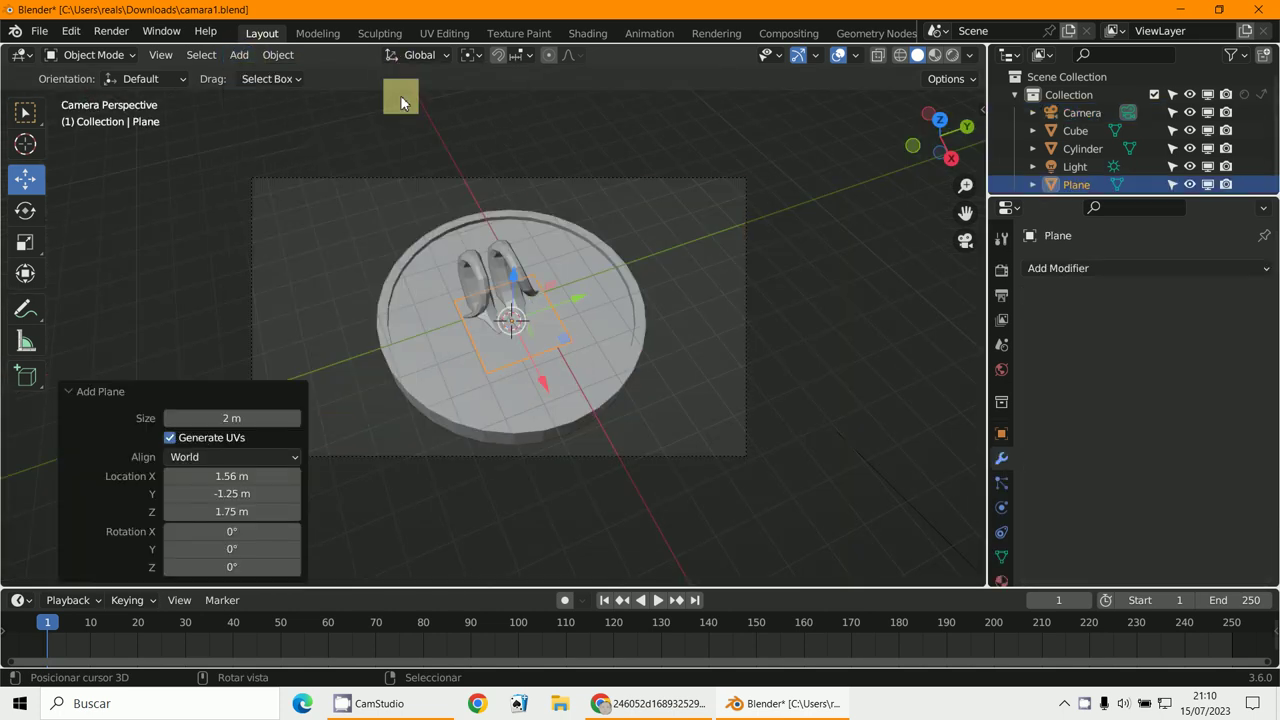
left_click(176, 458)
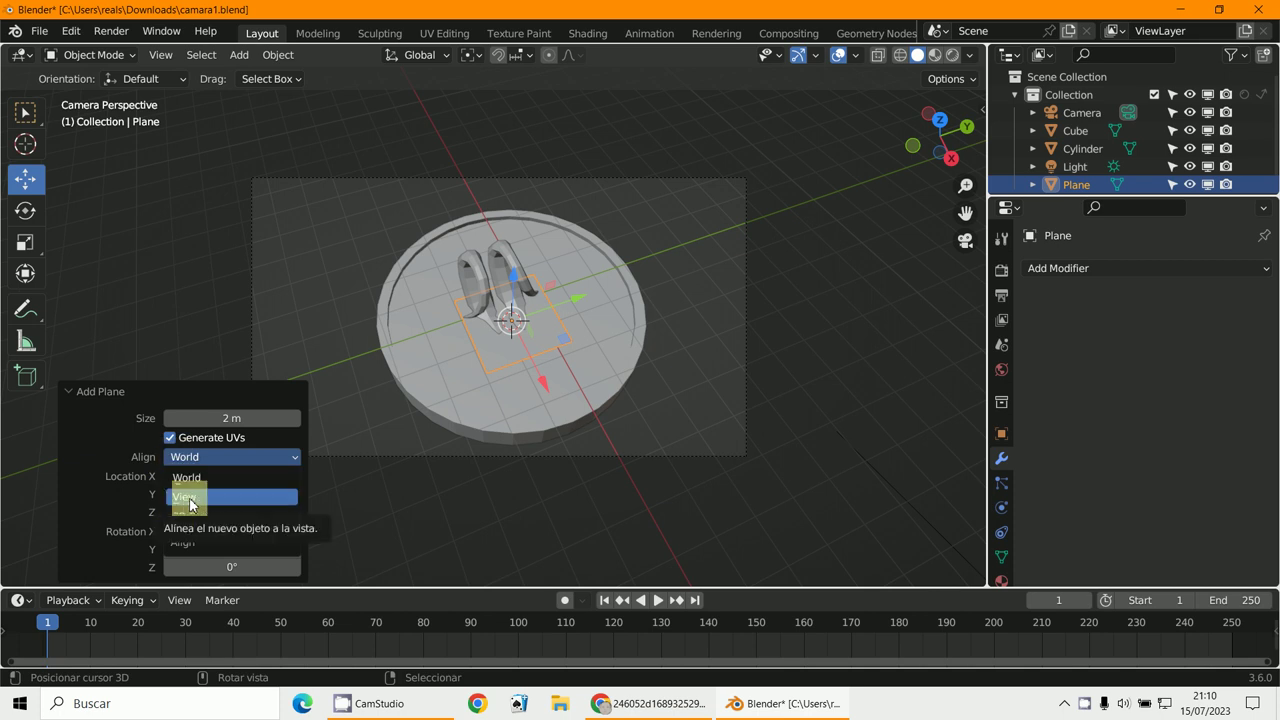
left_click(191, 505)
Step: Switch the transform orientation to Normal so the plane's axes follow its camera-facing tilt
scroll(486, 423, "up", 5)
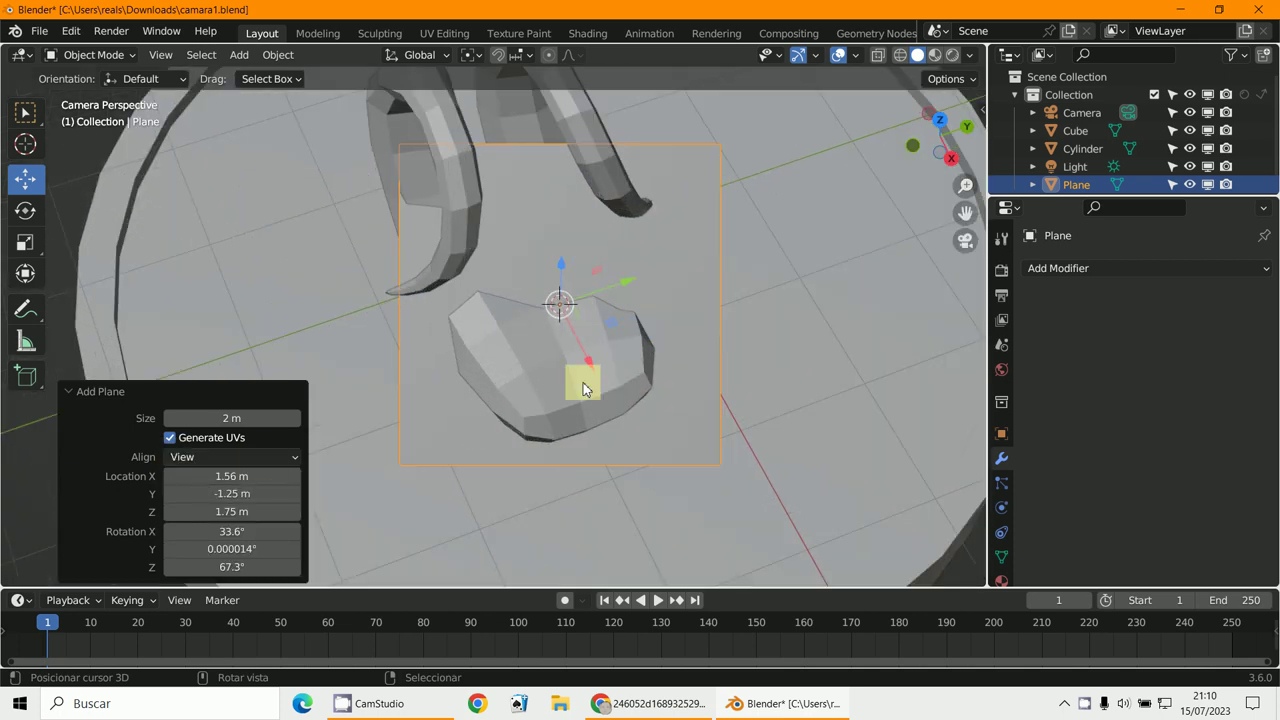
middle_click_drag(584, 384, 811, 341)
scroll(811, 341, "down", 5)
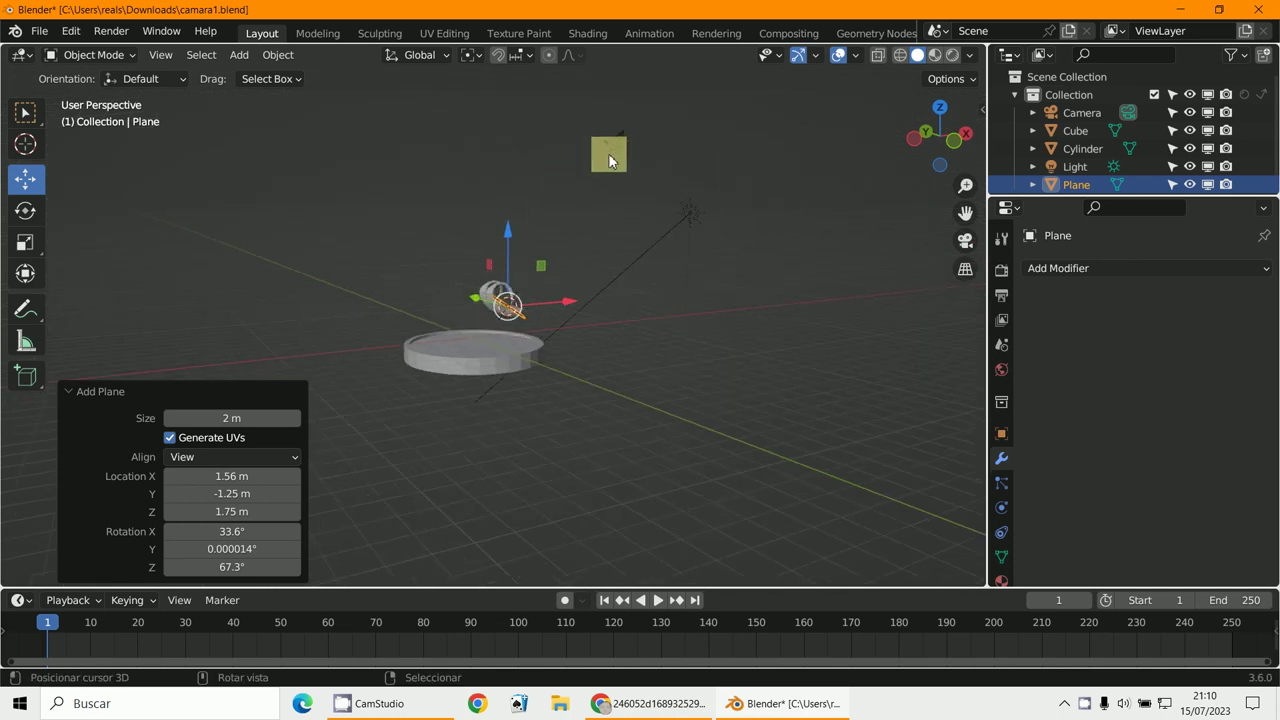
scroll(603, 246, "up", 4)
left_click(420, 54)
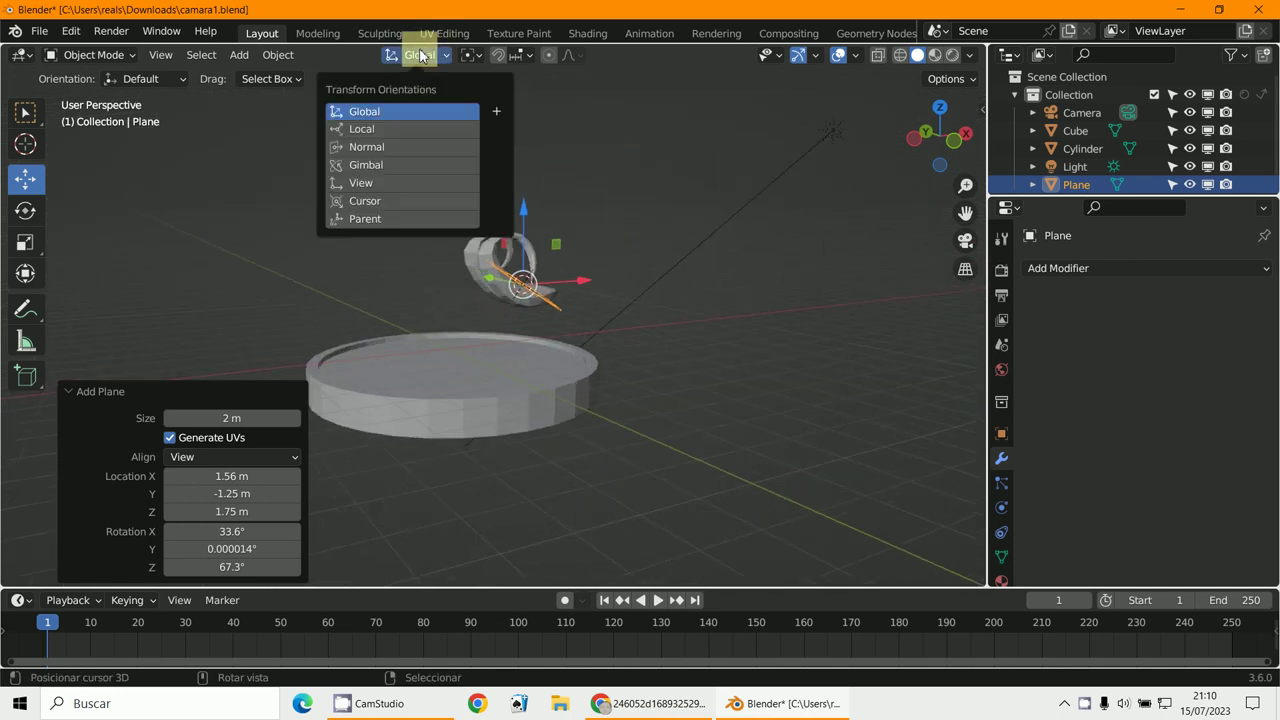
left_click(366, 147)
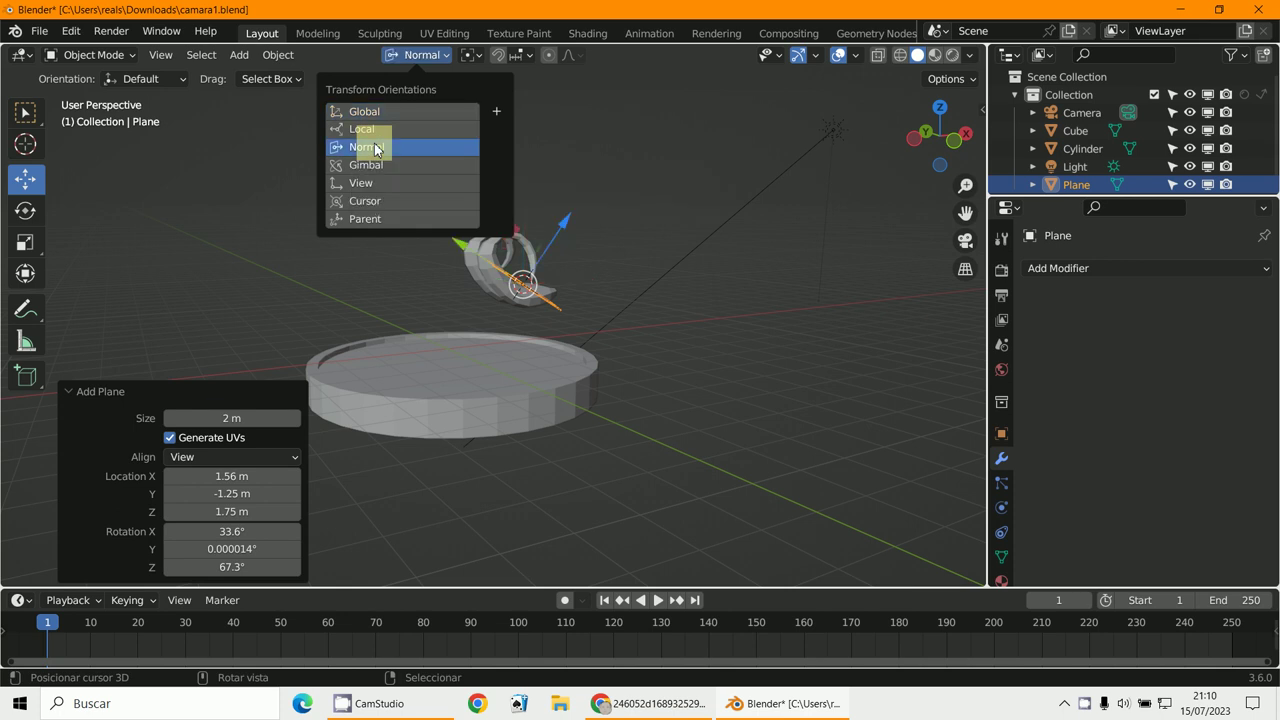
Step: Move the plane about -0.56 m along its normal Z axis, away from the camera and behind the curved mesh
left_click(25, 181)
middle_click_drag(430, 250, 483, 291)
scroll(509, 303, "up", 4)
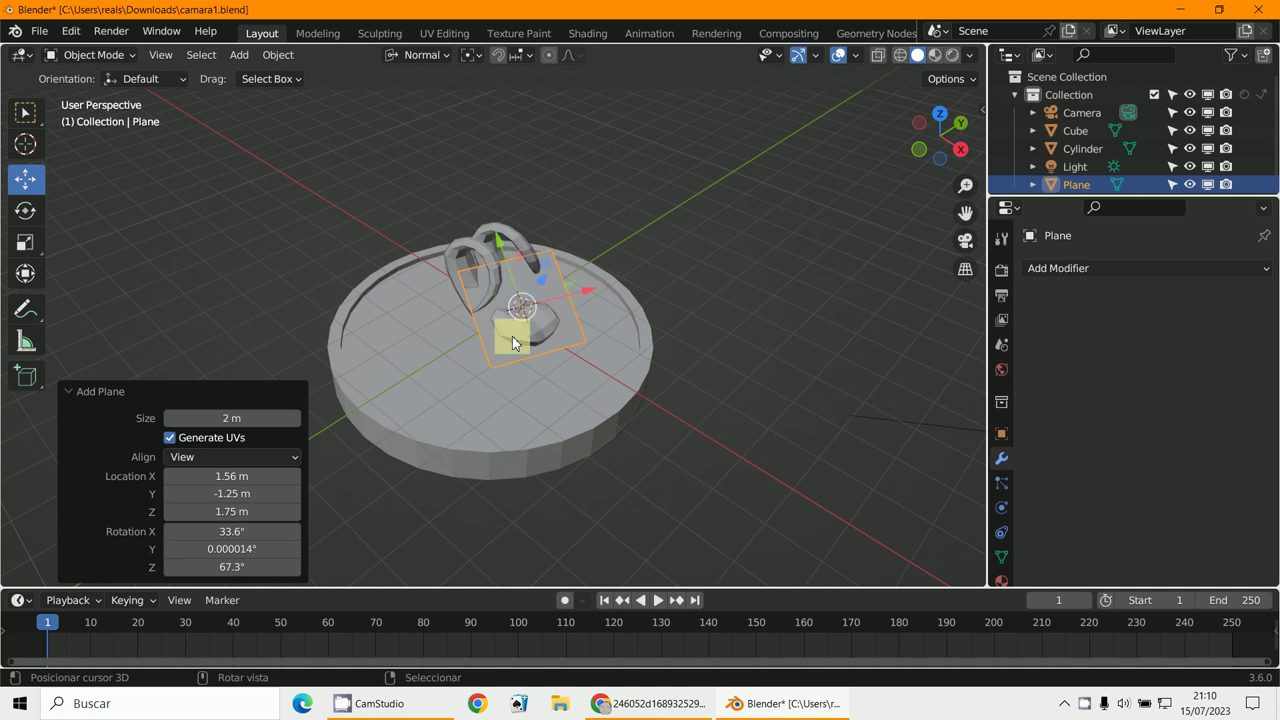
middle_click_drag(512, 336, 299, 333)
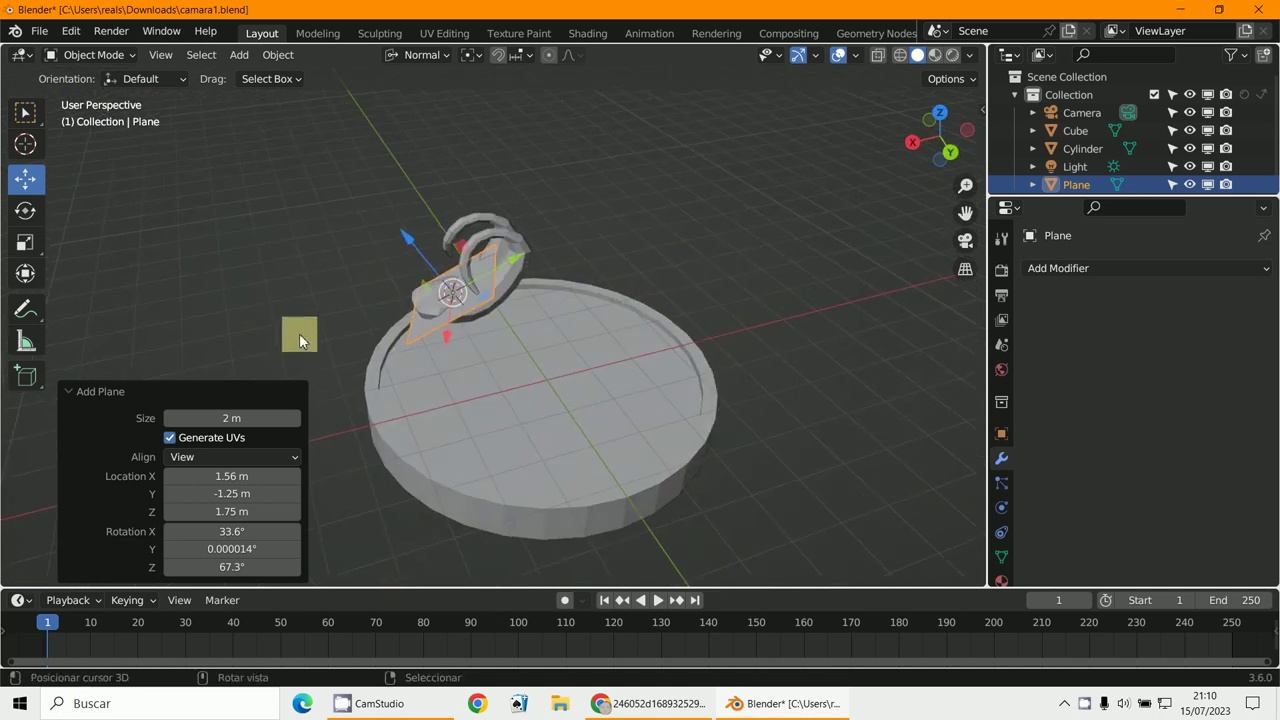
mouse_move(409, 240)
left_mouse_down()
mouse_move(429, 269)
mouse_move(424, 257)
left_mouse_up()
Step: Give the plane a new material and set its viewport display color to red
key("KP_0")
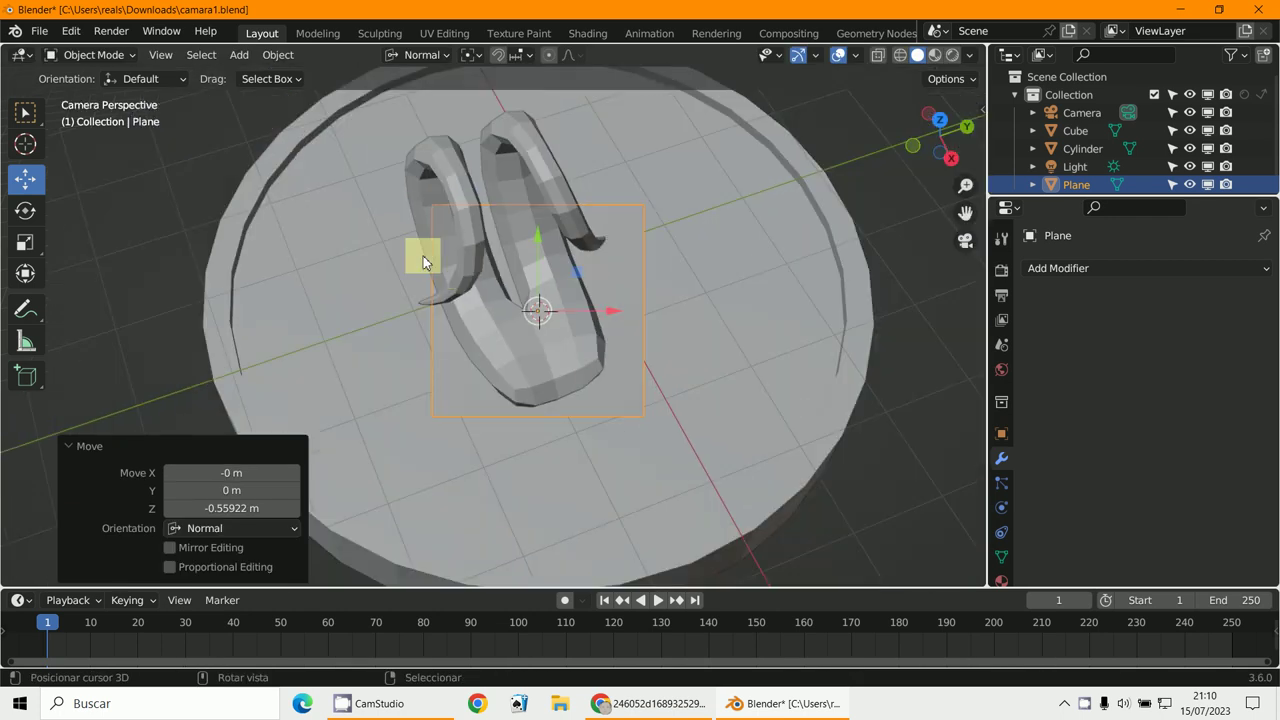
left_click(1001, 582)
left_click(1098, 345)
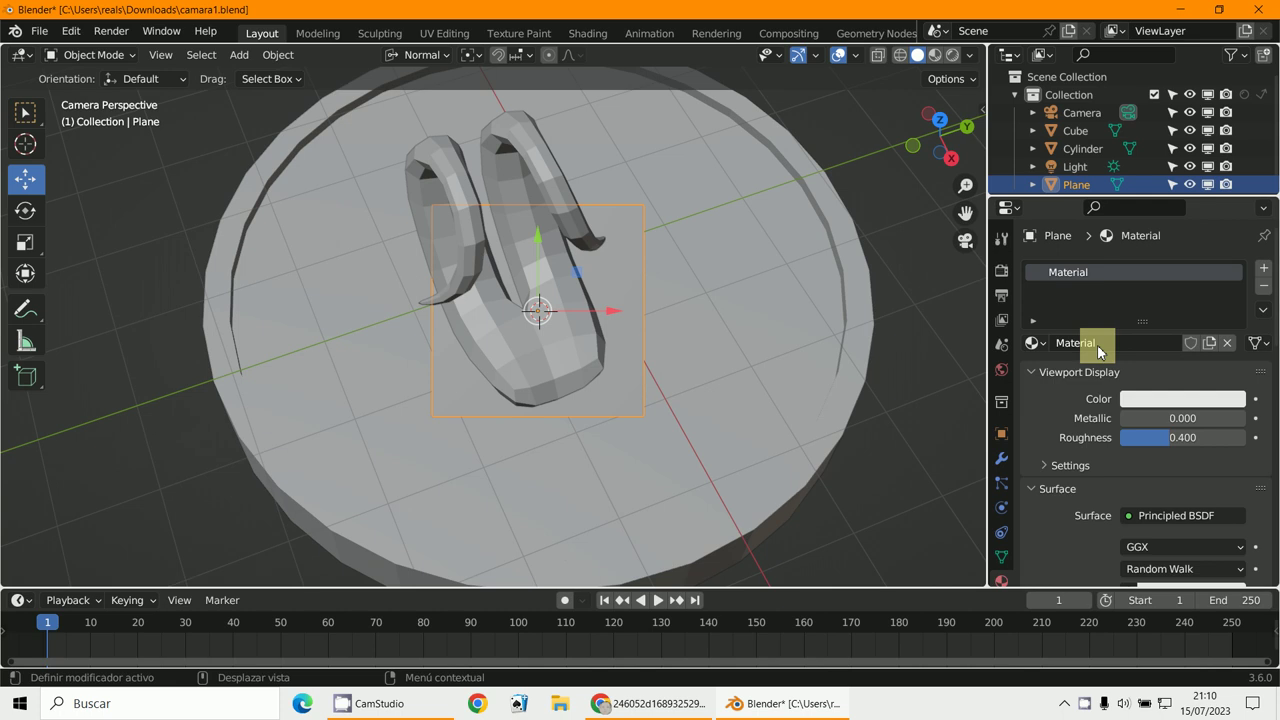
scroll(1100, 420, "down", 5)
left_click(1150, 291)
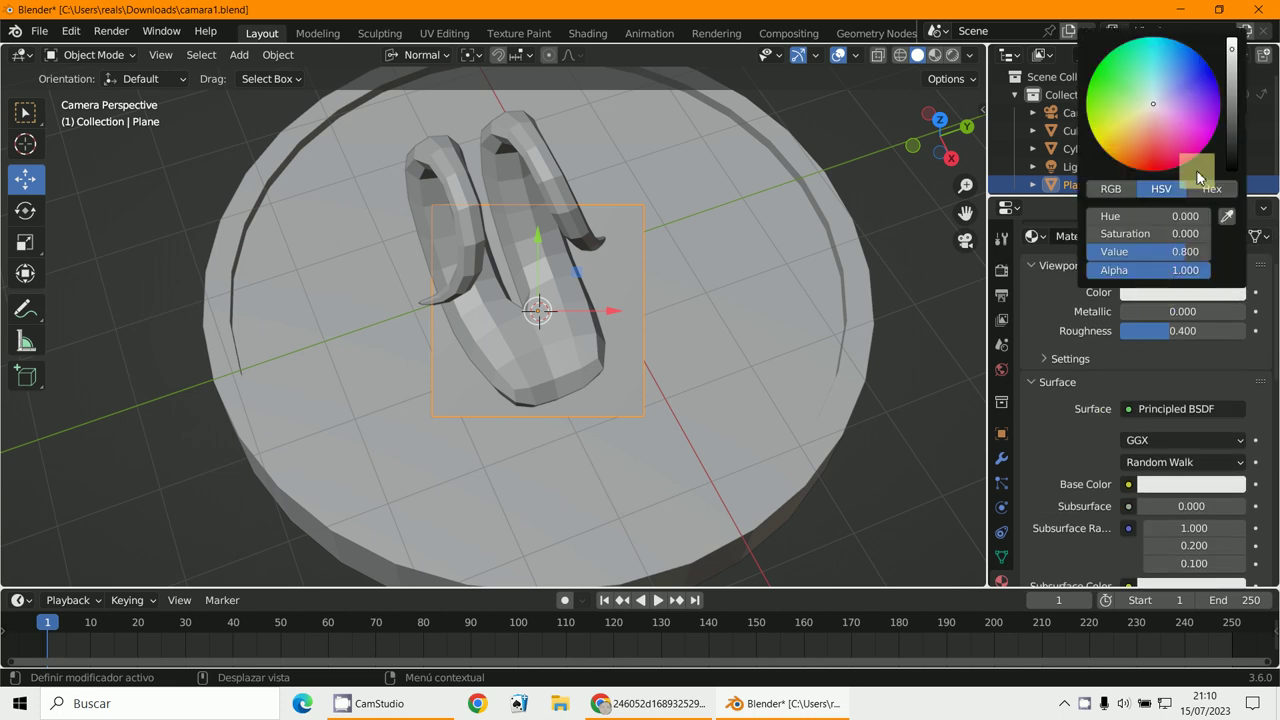
left_click_drag(1189, 125, 1160, 163)
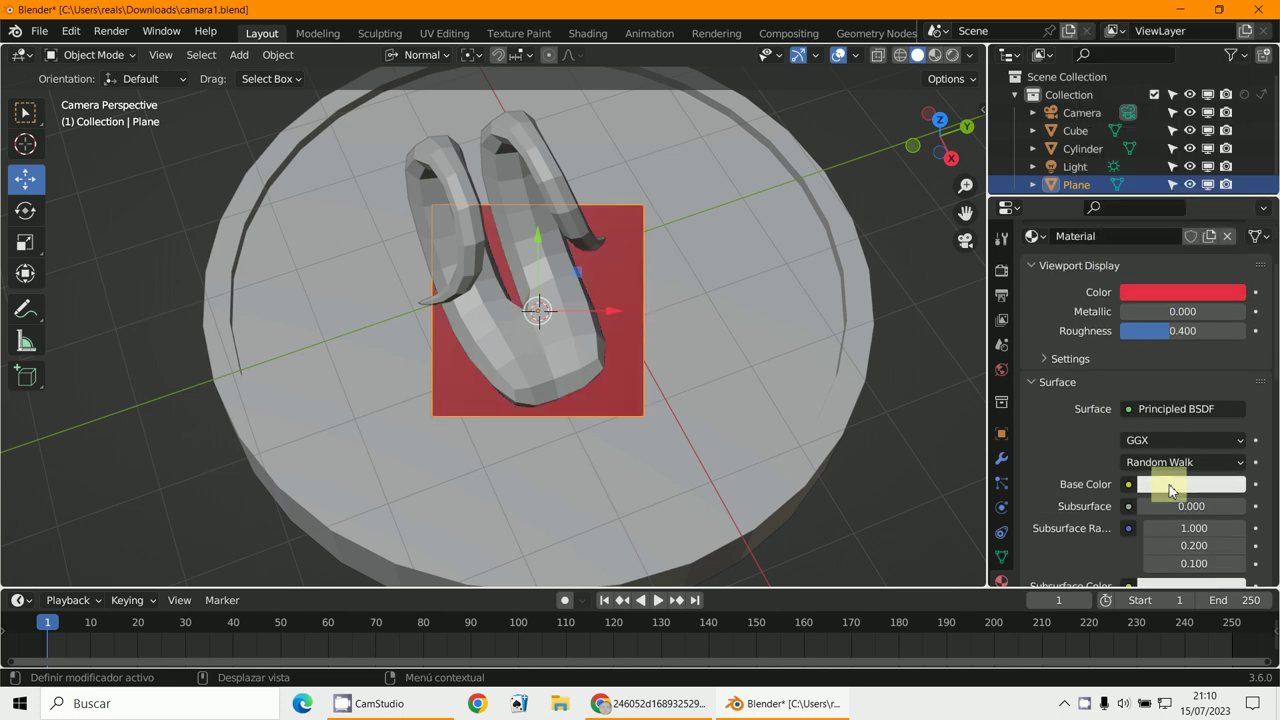
Step: Match the plane material's base color to its red viewport color by sampling it
left_click(1172, 490)
left_click(1229, 392)
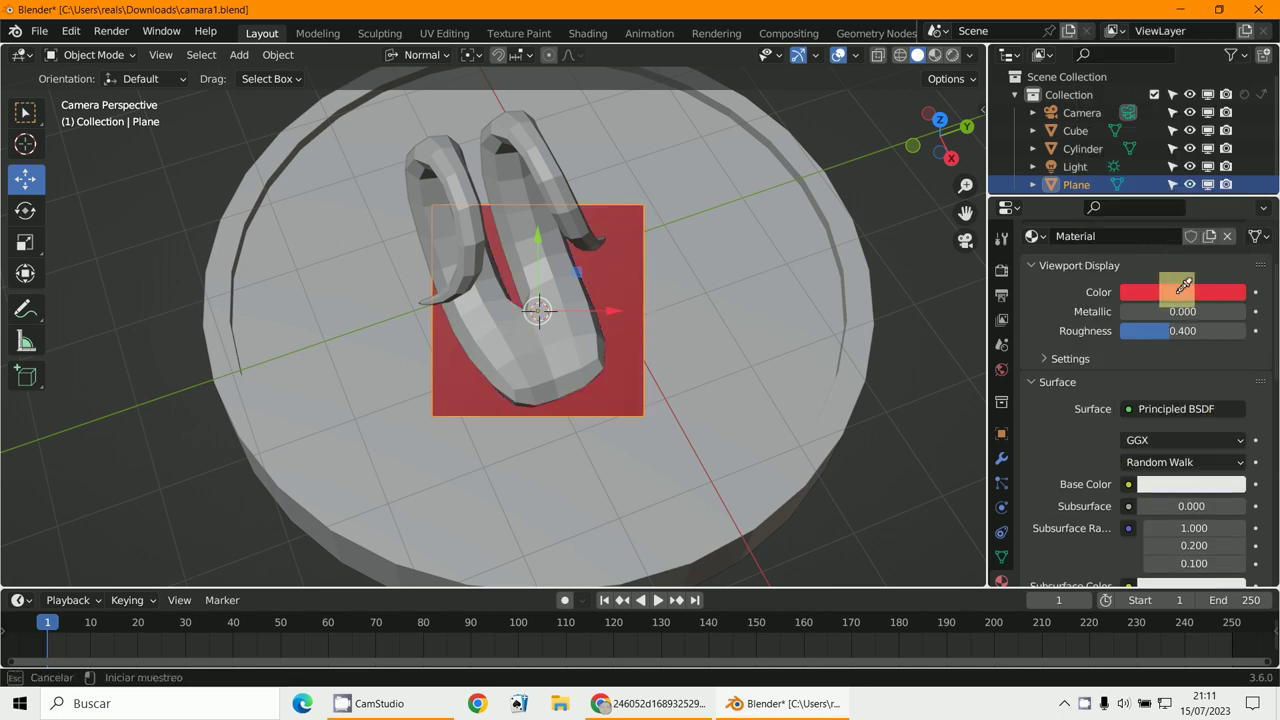
left_click(1180, 290)
Step: Scale the plane up uniformly by about 1.49 while looking through the camera
middle_click_drag(766, 351, 714, 228)
scroll(698, 273, "up", 3)
scroll(545, 224, "up", 2)
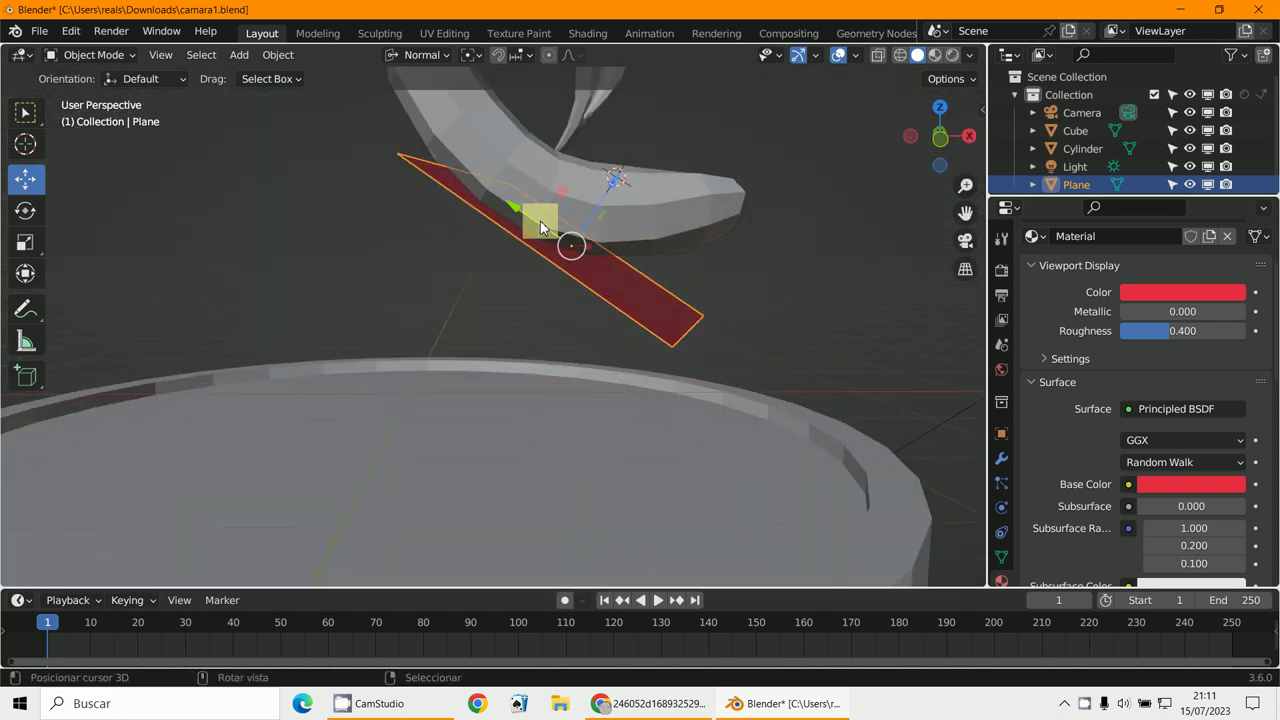
middle_click_drag(540, 221, 393, 311)
key("KP_0")
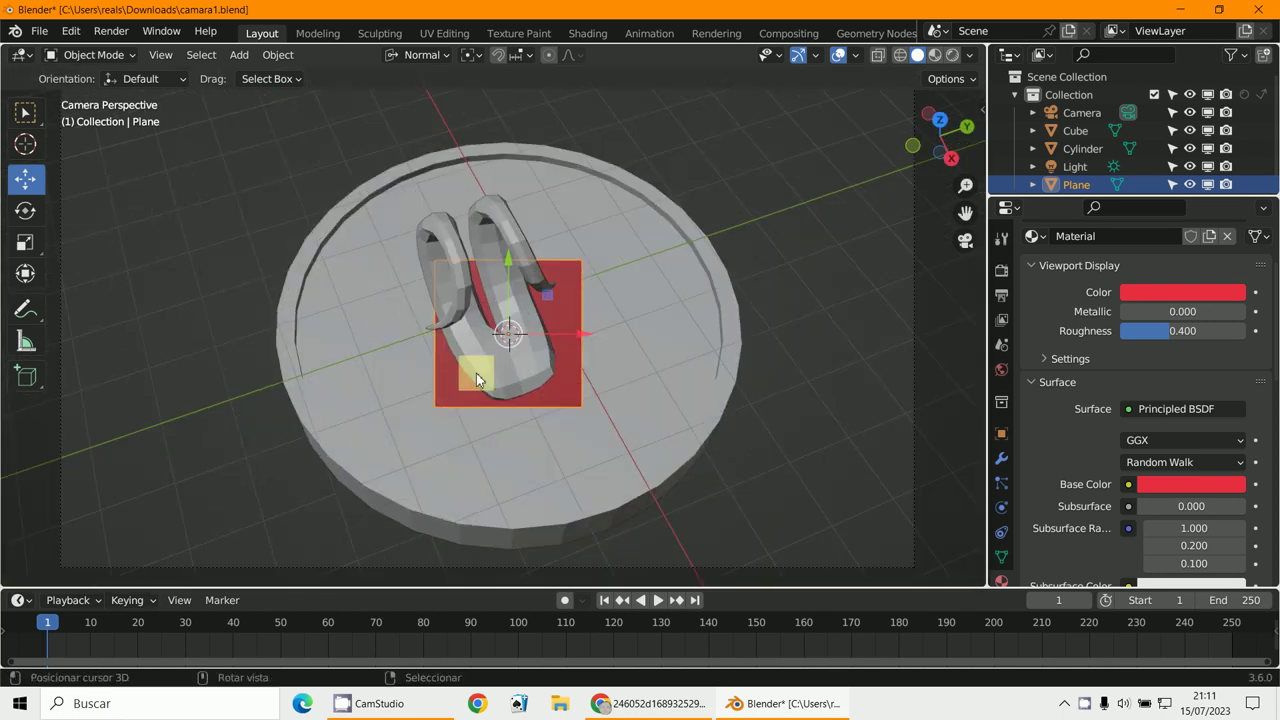
key("s")
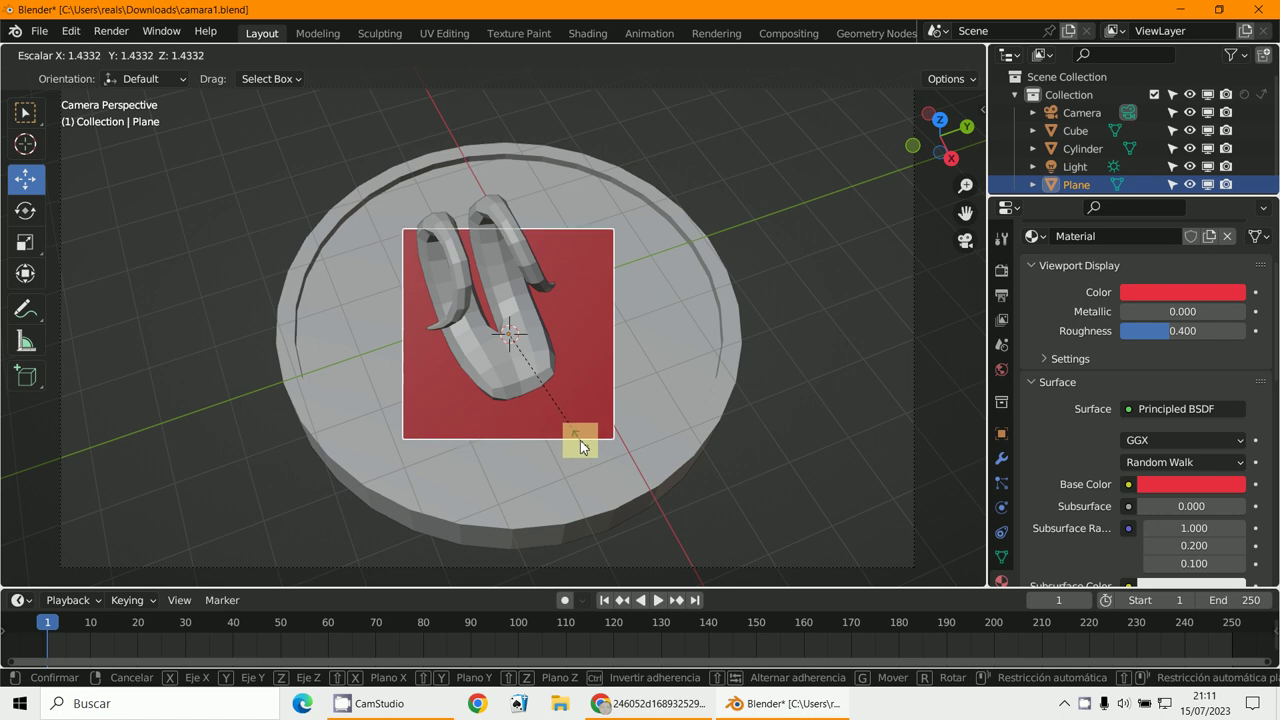
left_click(581, 446)
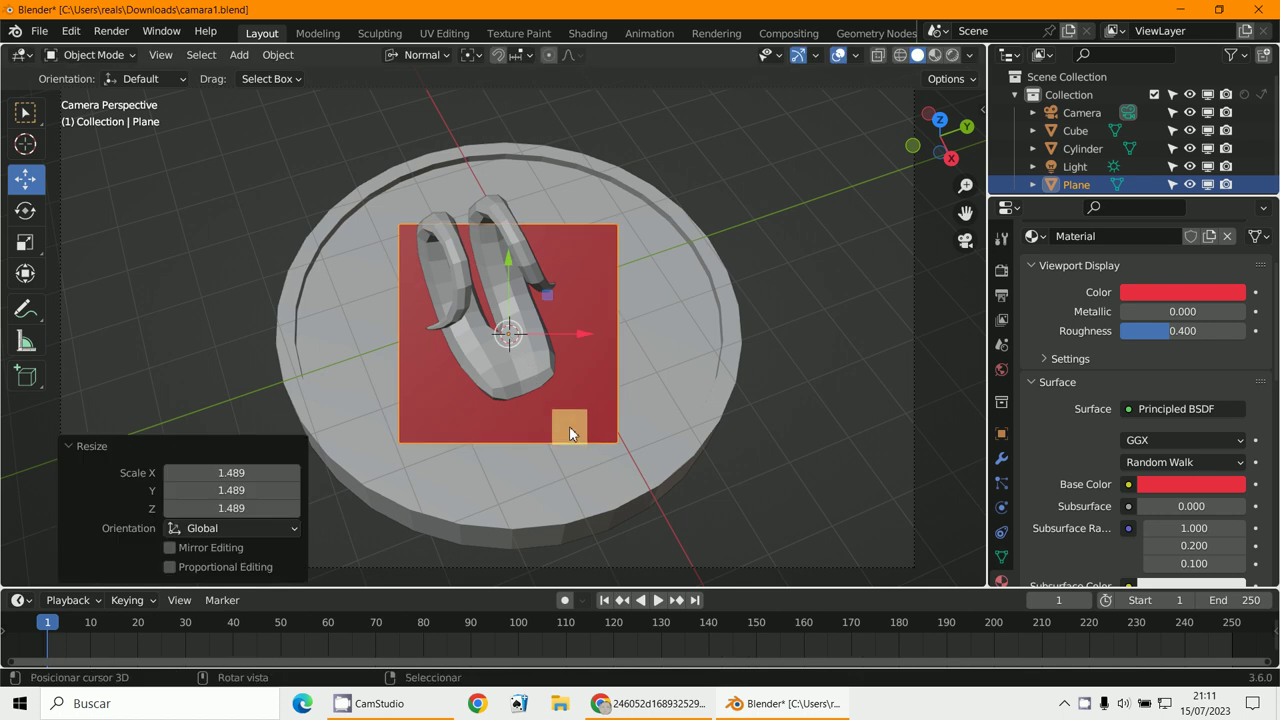
Step: Reposition the plane in the camera view by about -0.275, -0.052, 0.155 m so it frames the curved mesh
key("g")
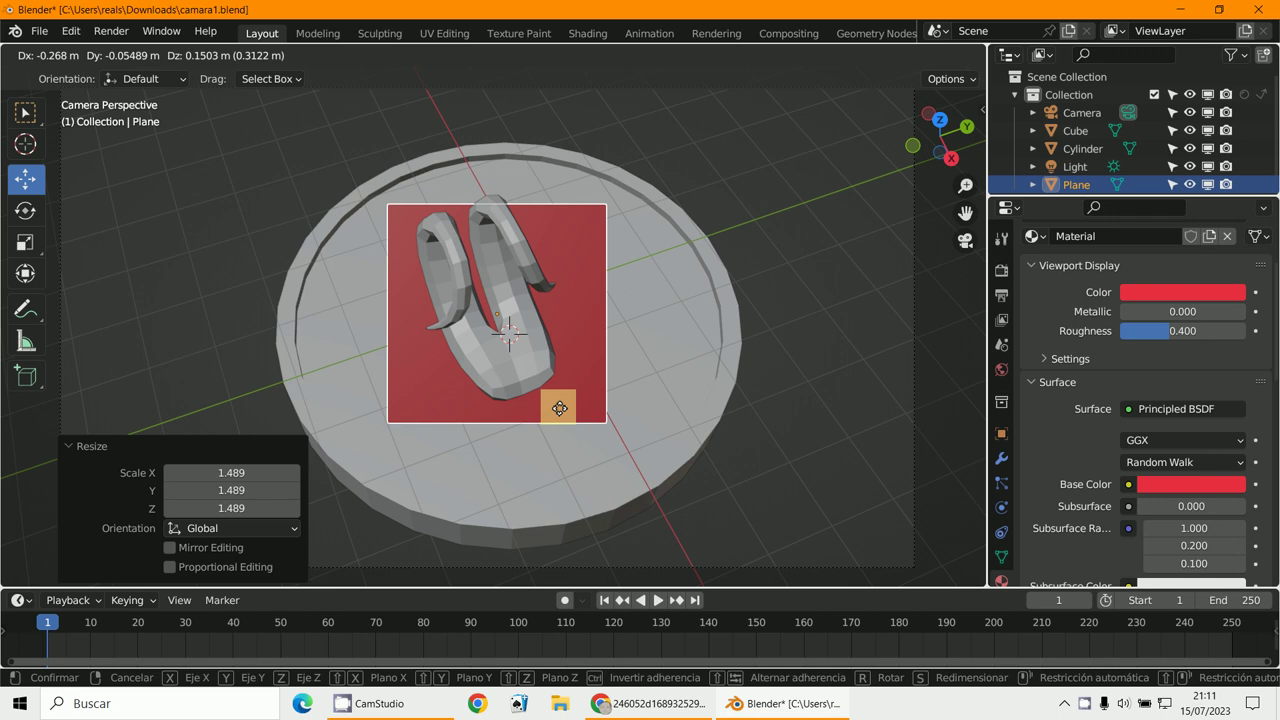
left_click(559, 407)
middle_click_drag(521, 409, 657, 296)
scroll(700, 302, "up", 3)
scroll(657, 295, "down", 1)
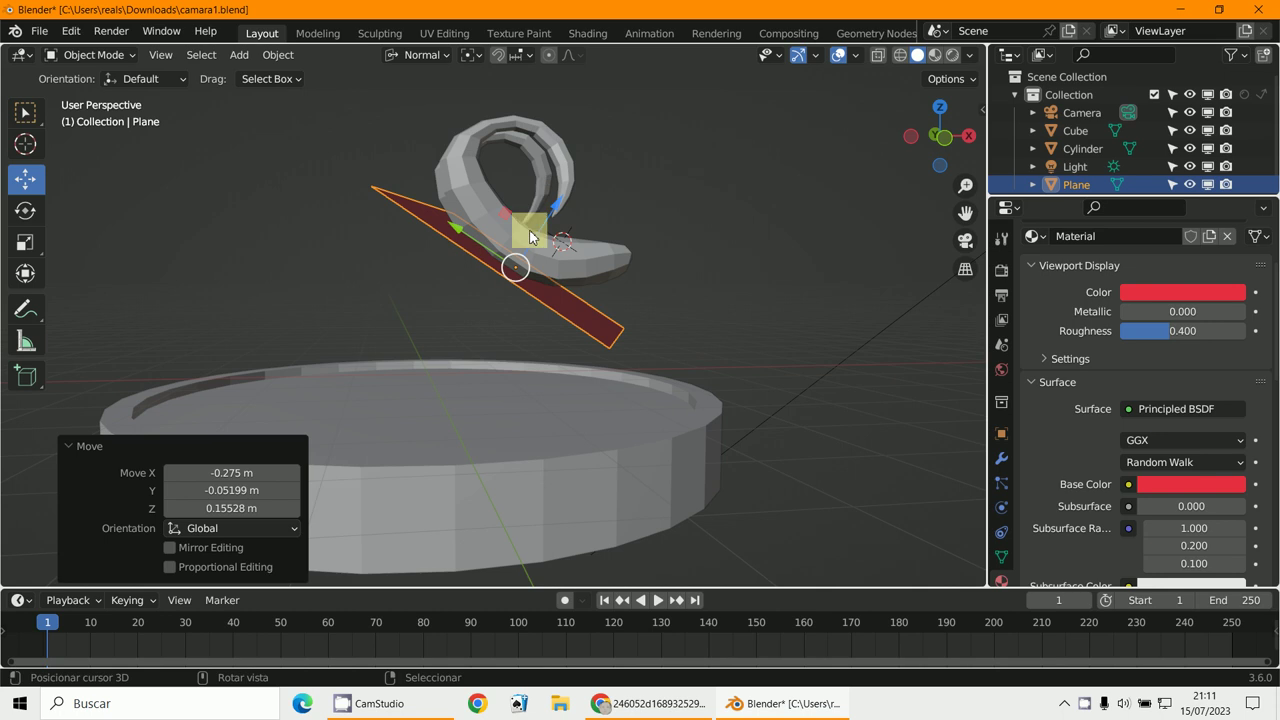
Step: Adjust the plane's depth along its normal Z axis by about 0.228 m forward and 0.254 m back, behind the curved mesh
left_click_drag(537, 232, 556, 218)
middle_click_drag(556, 218, 500, 272)
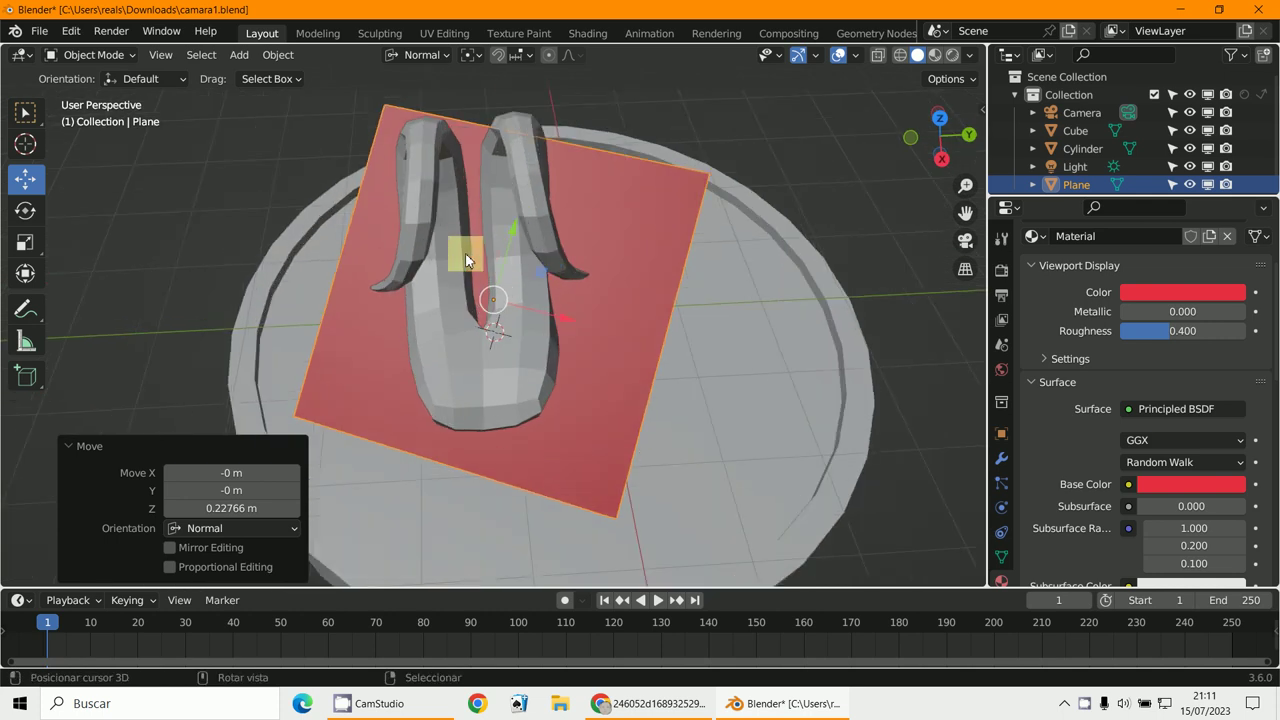
middle_click_drag(528, 340, 548, 250)
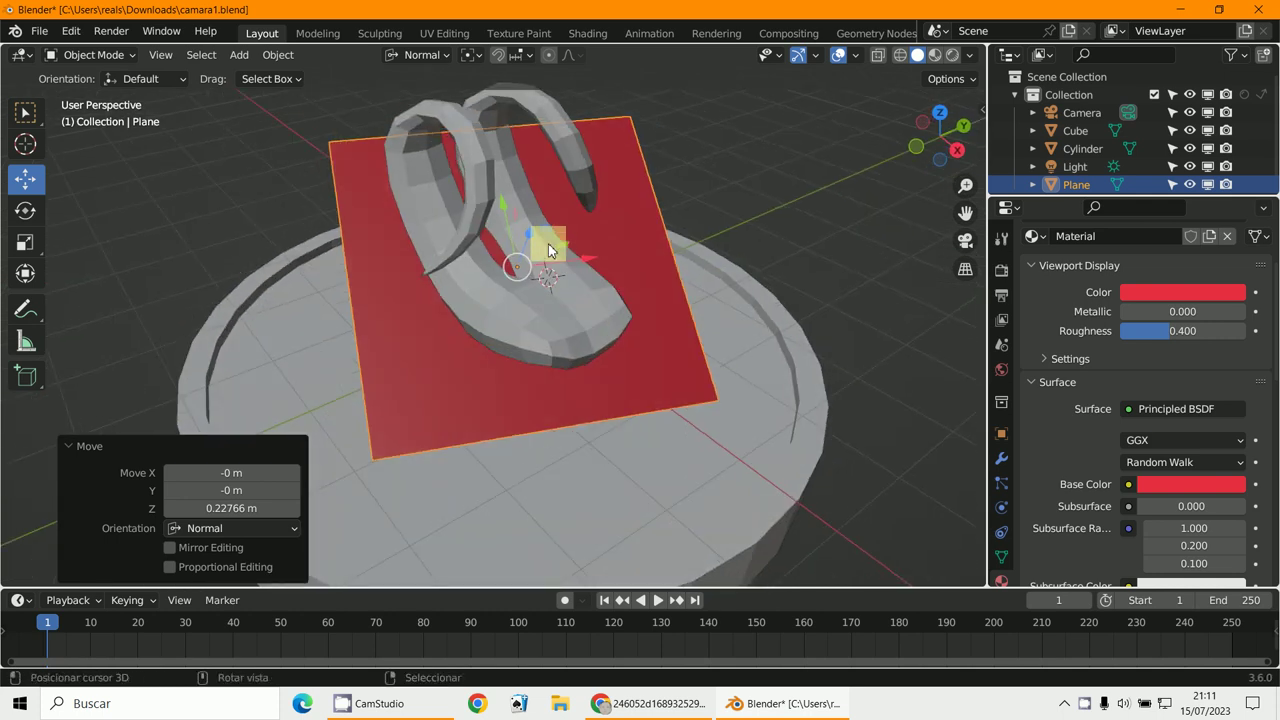
left_click_drag(530, 234, 528, 250)
middle_click_drag(528, 250, 627, 306)
key("KP_0")
Step: In Edit Mode with vertex selection, extrude the plane about -0.41 m along its normal Z axis into a solid slab
left_click(96, 56)
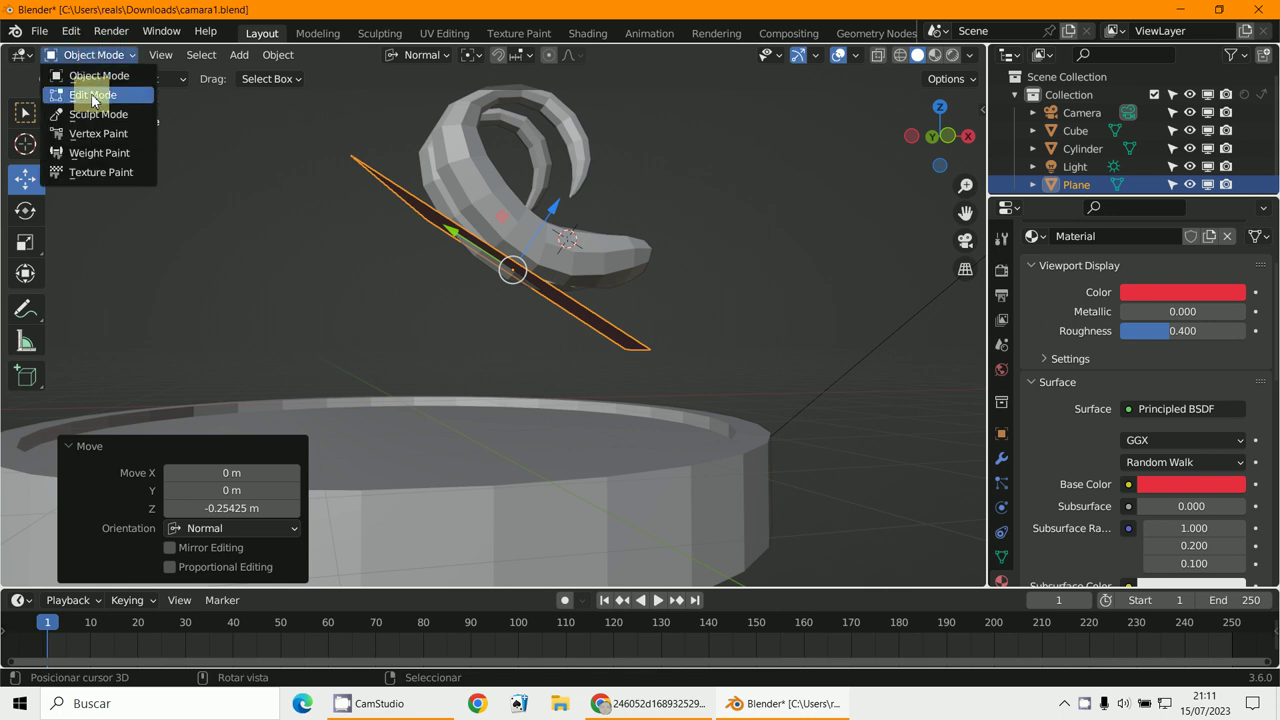
left_click(93, 96)
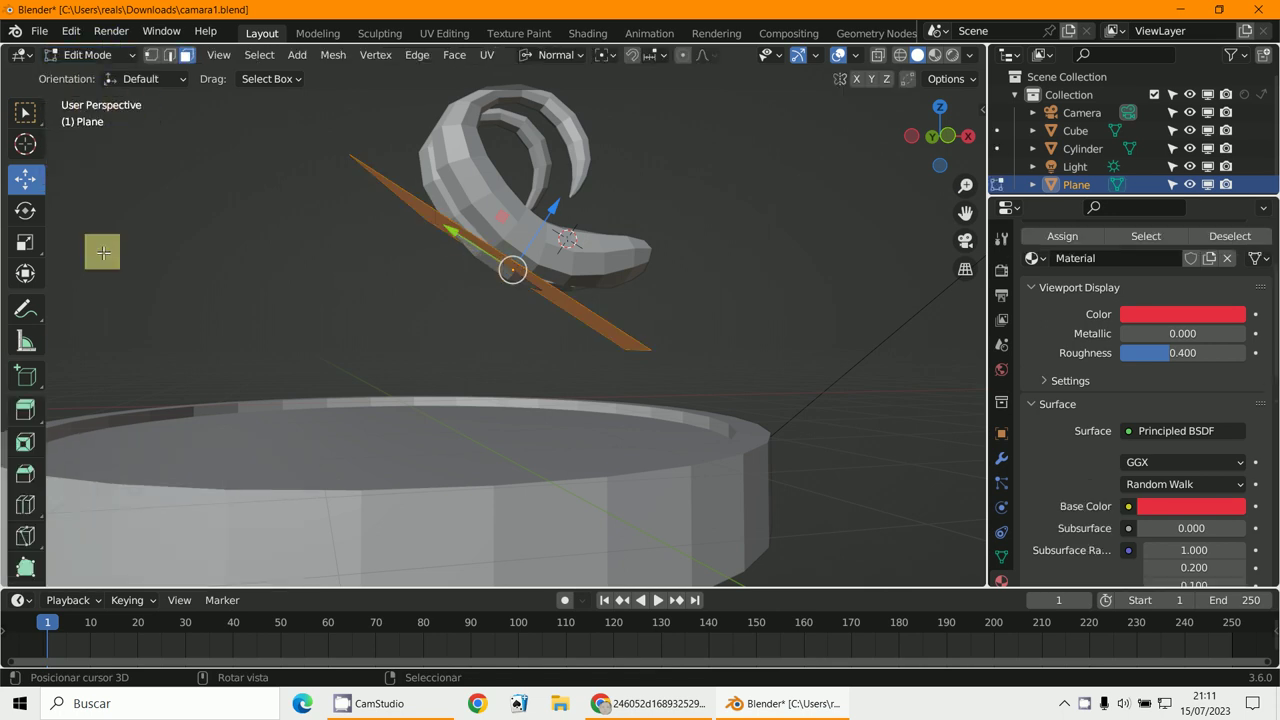
left_click(150, 56)
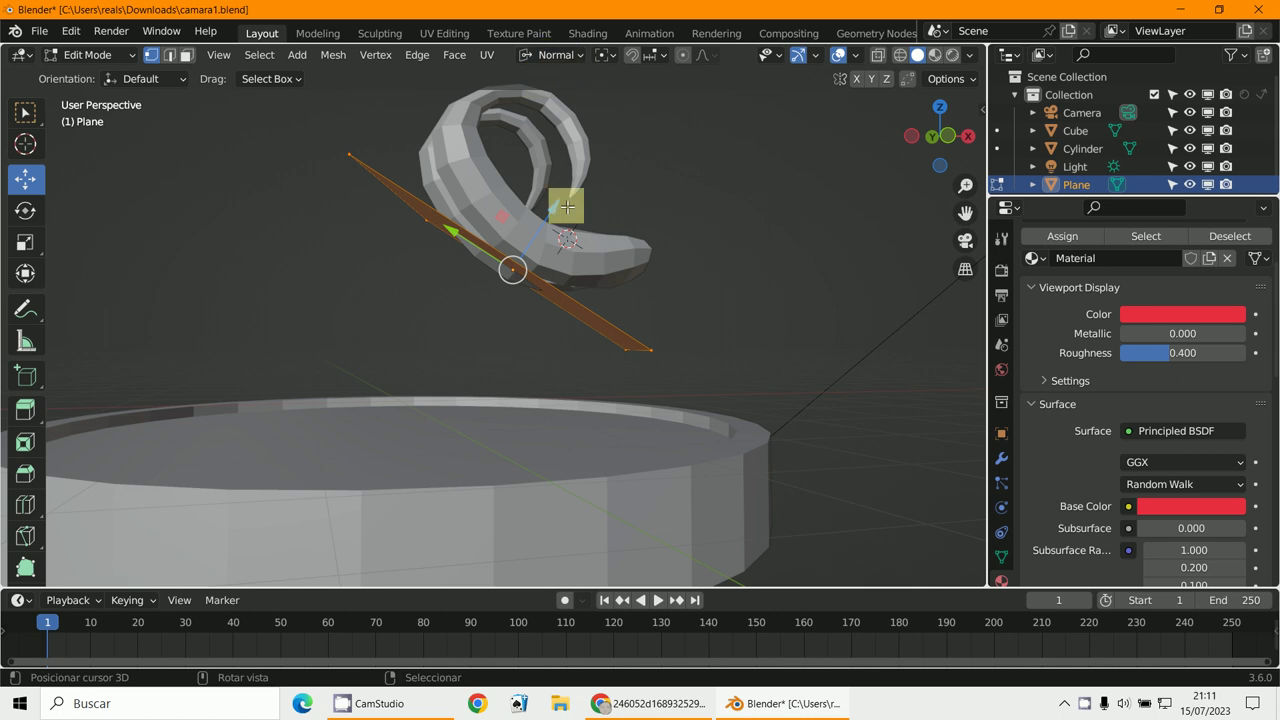
left_click_drag(556, 199, 543, 220)
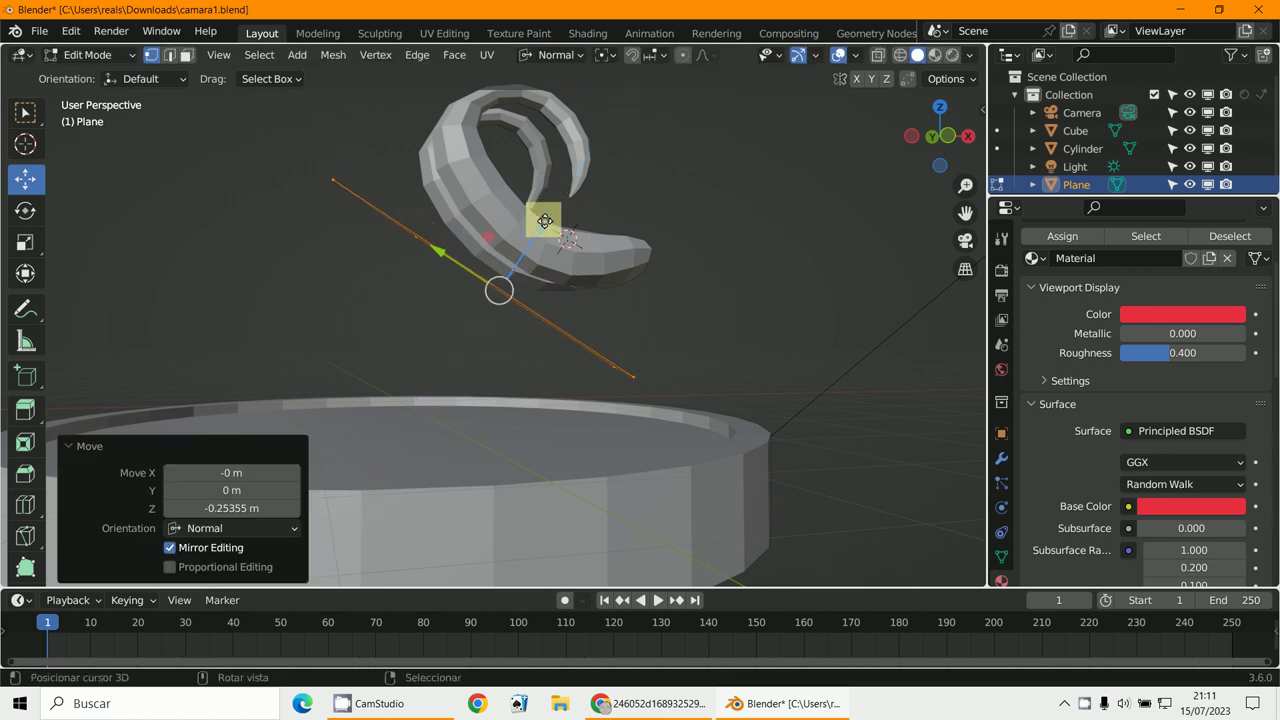
key("ctrl+z")
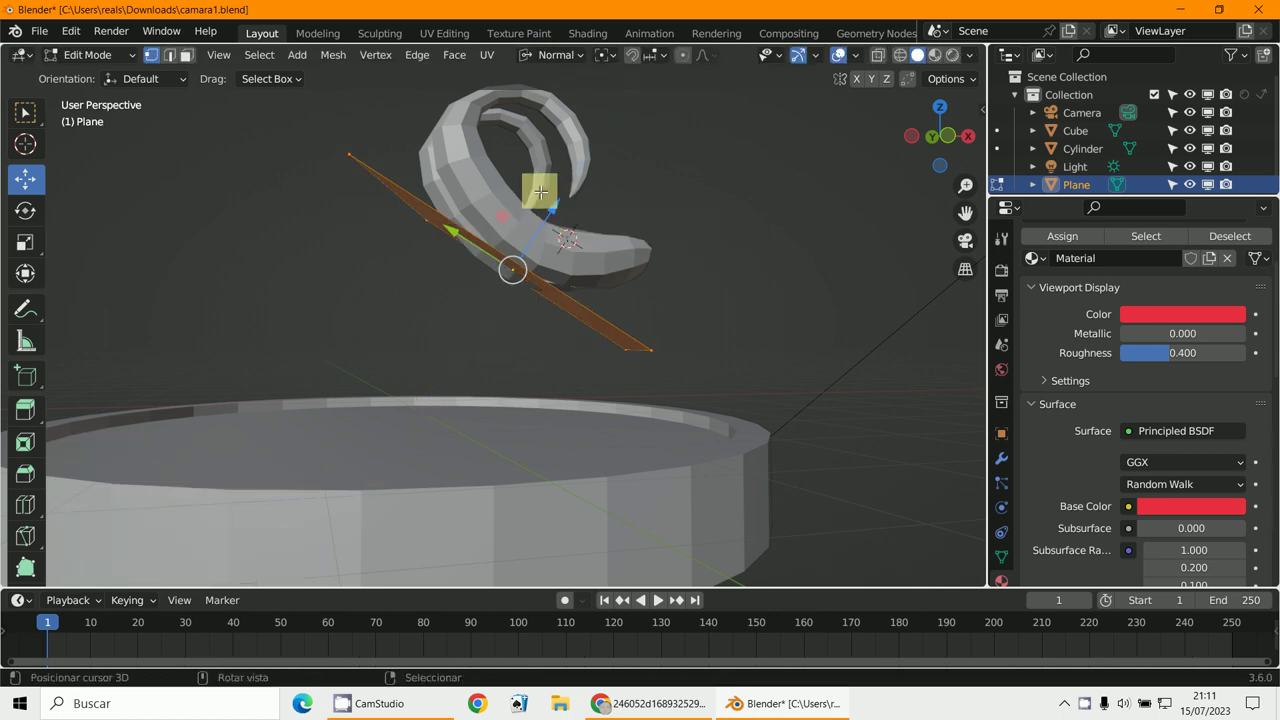
key("e")
left_click(540, 190)
left_click_drag(548, 205, 524, 236)
left_click(524, 235)
middle_click_drag(586, 257, 523, 291)
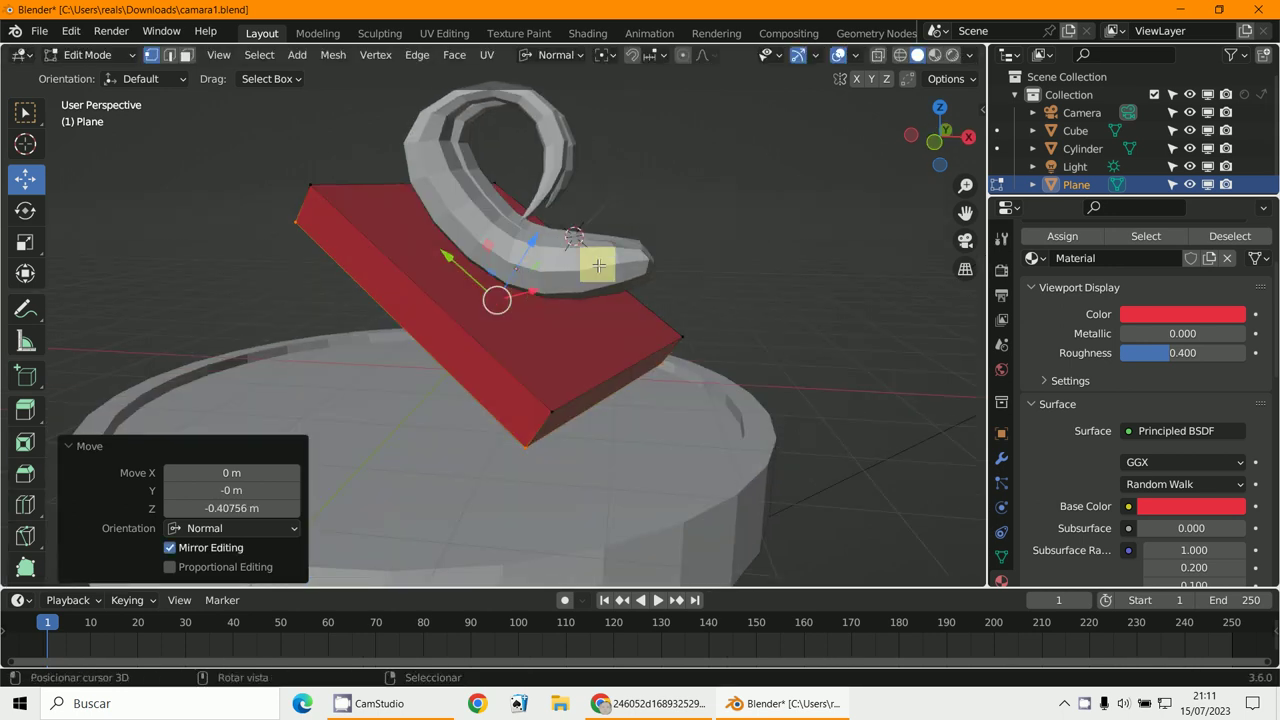
Step: Check the slab's normals with the Face Orientation overlay, and hide the overlay again
left_click(863, 58)
left_click(743, 412)
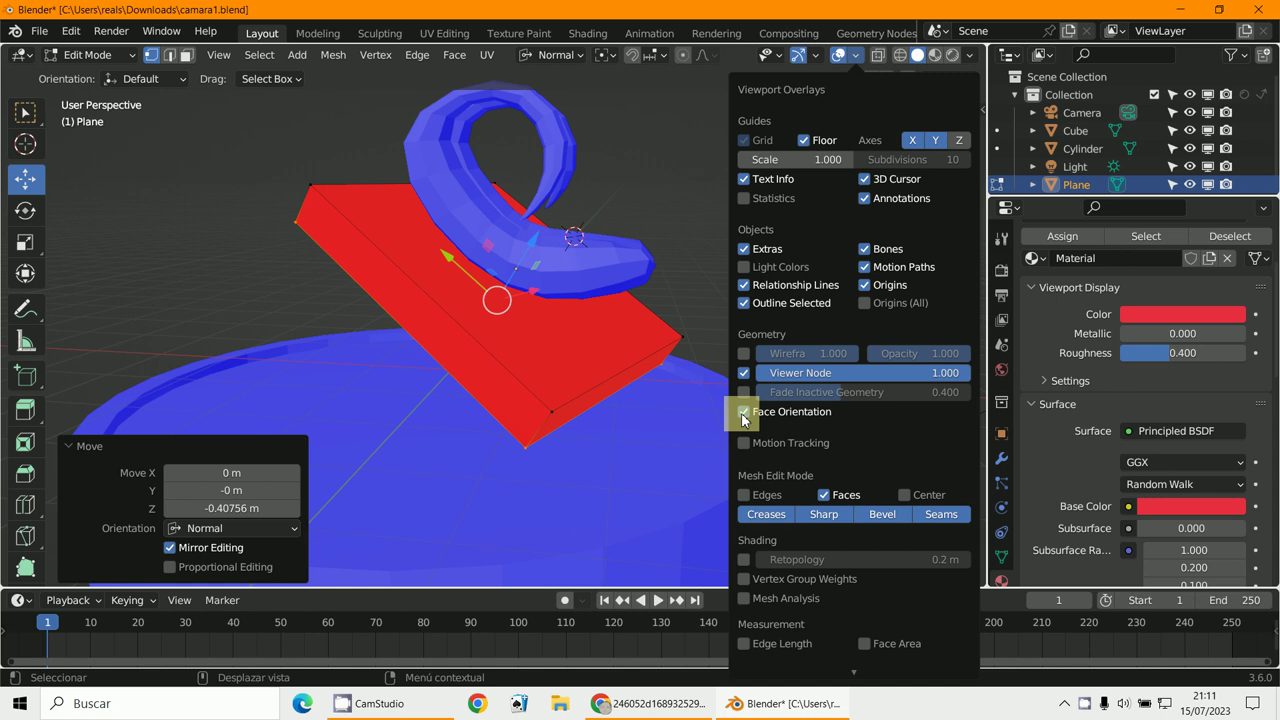
left_click(743, 412)
Step: Select the slab's entire linked mesh, recalculate its normals outward, and show the Face Orientation overlay to check them
left_click(552, 412)
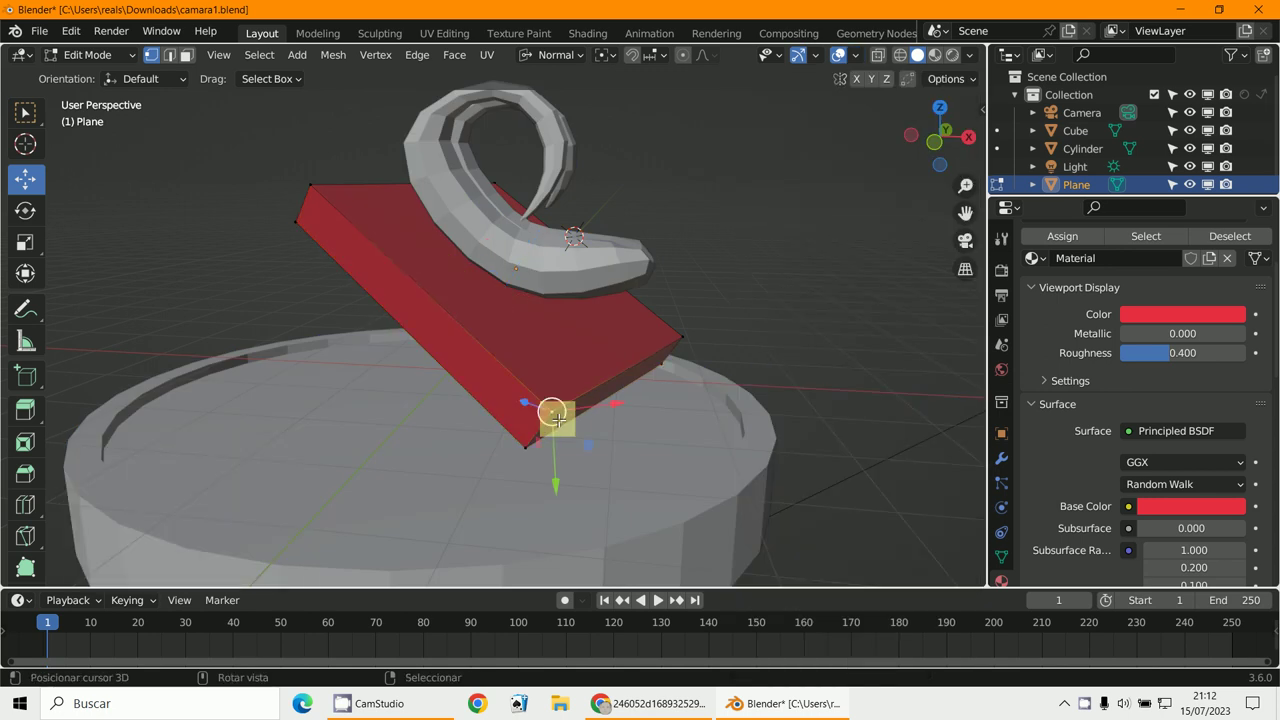
key("ctrl+l")
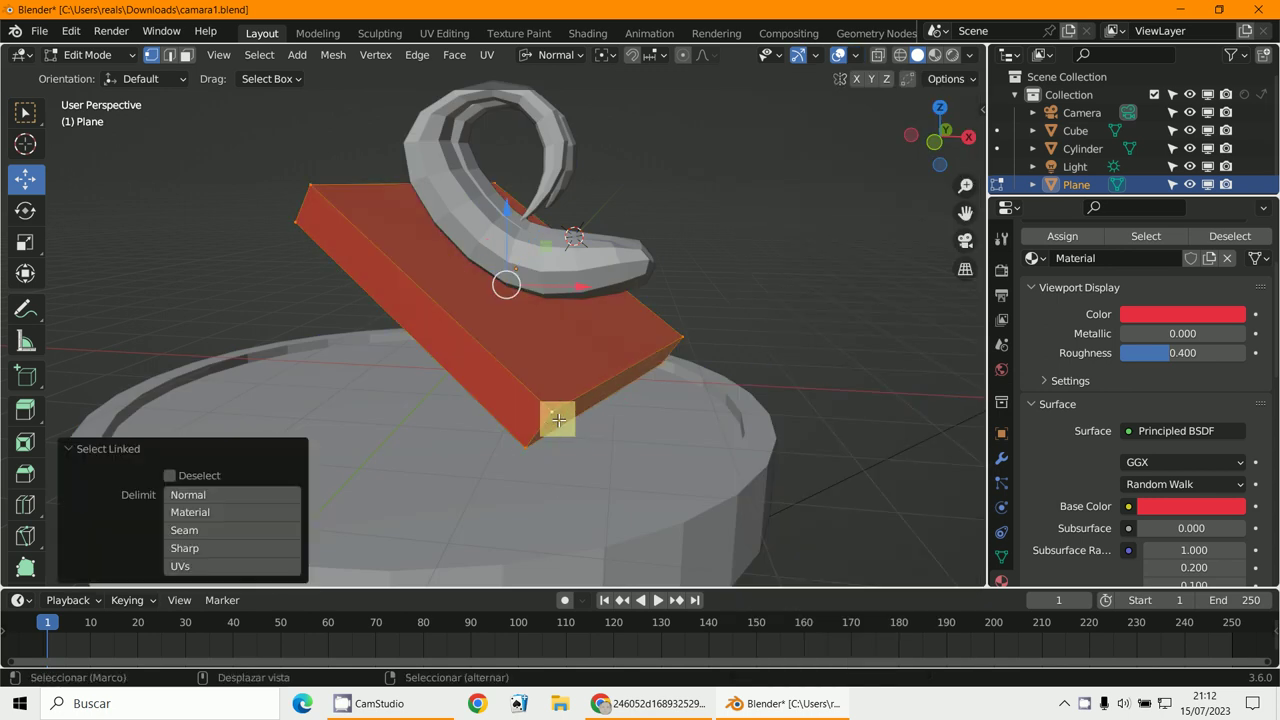
key("shift+n")
left_click(857, 55)
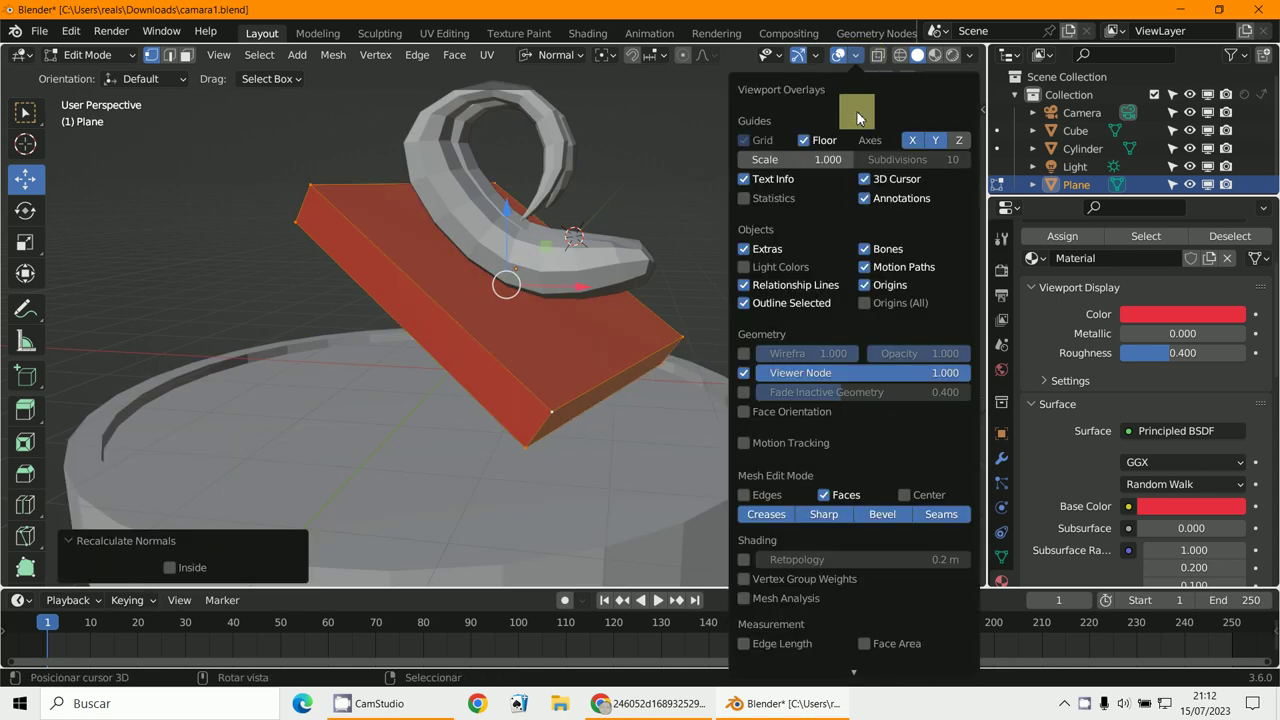
left_click(748, 411)
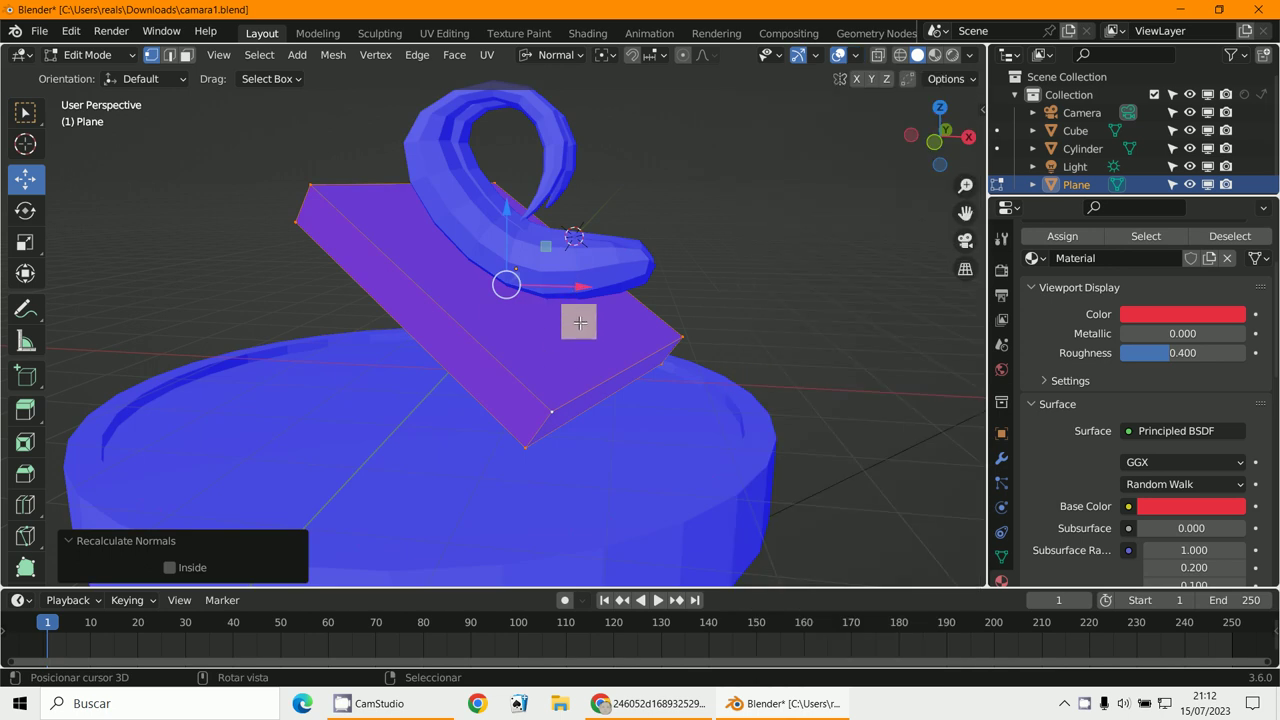
middle_click_drag(600, 272, 603, 285)
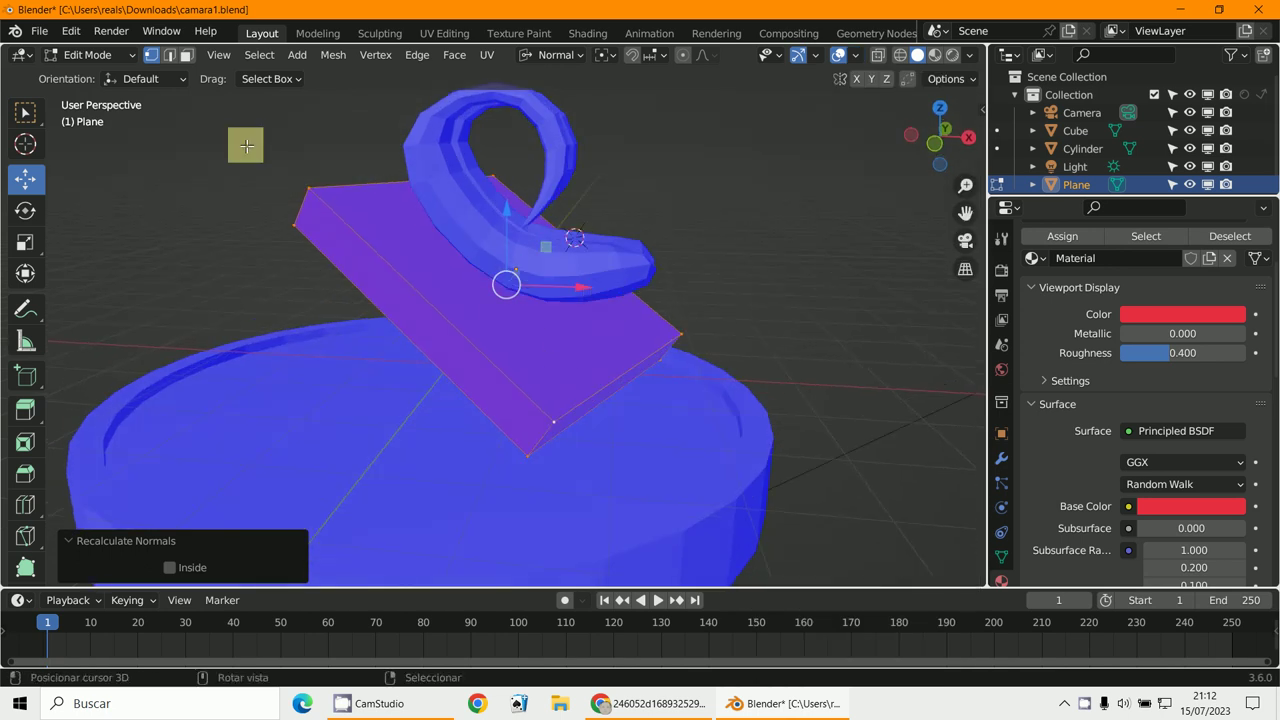
Step: Return the slab to Object Mode, turn off the Face Orientation overlay, and check its alignment through the camera
left_click(70, 57)
left_click(80, 60)
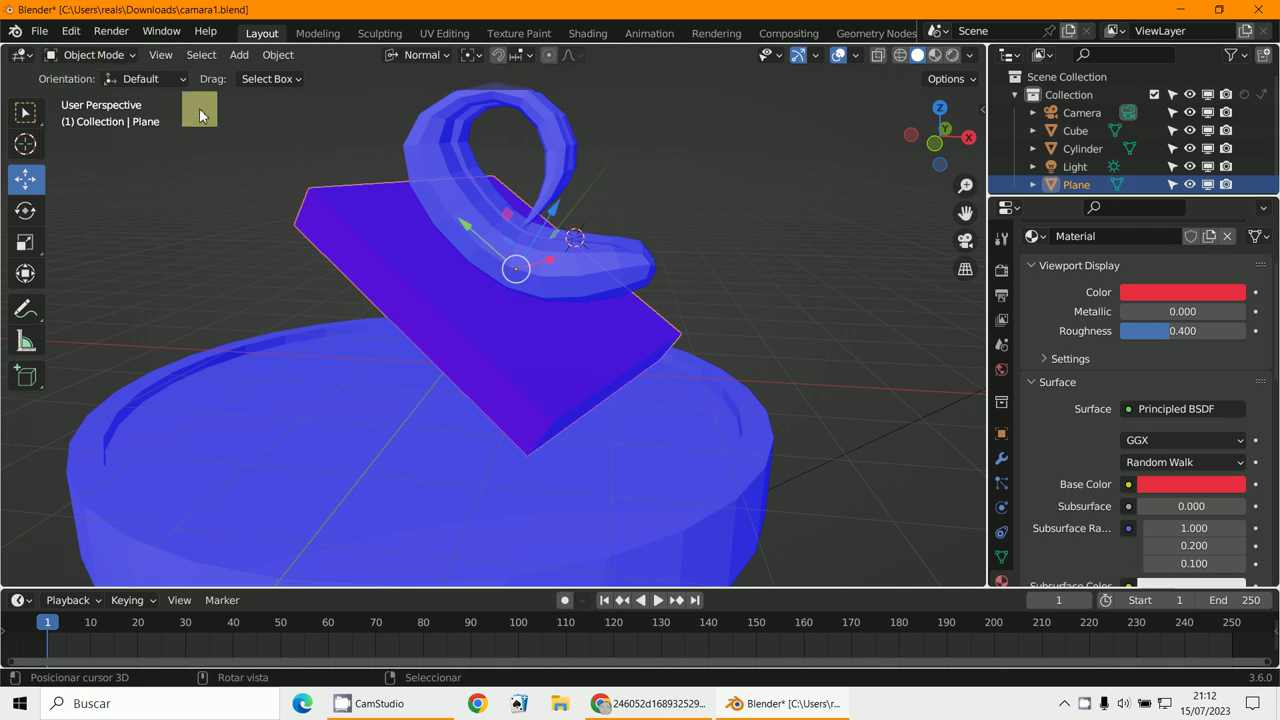
left_click(852, 57)
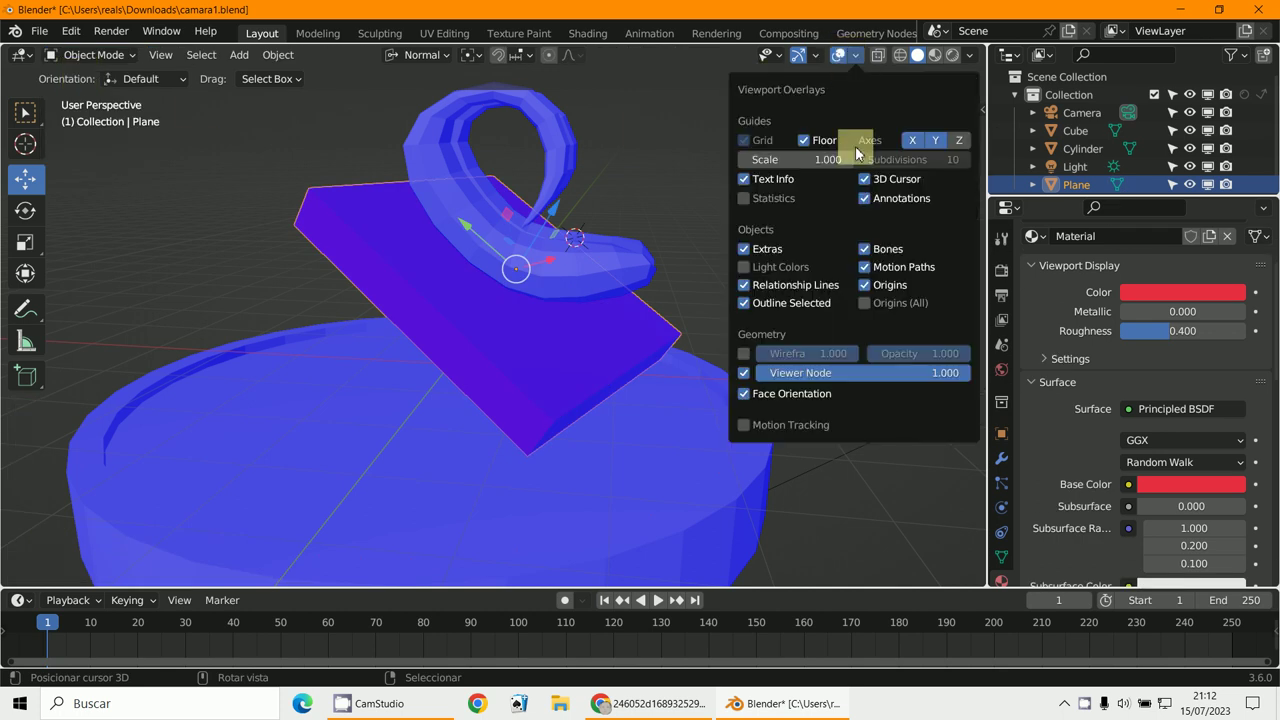
left_click(744, 393)
key("KP_0")
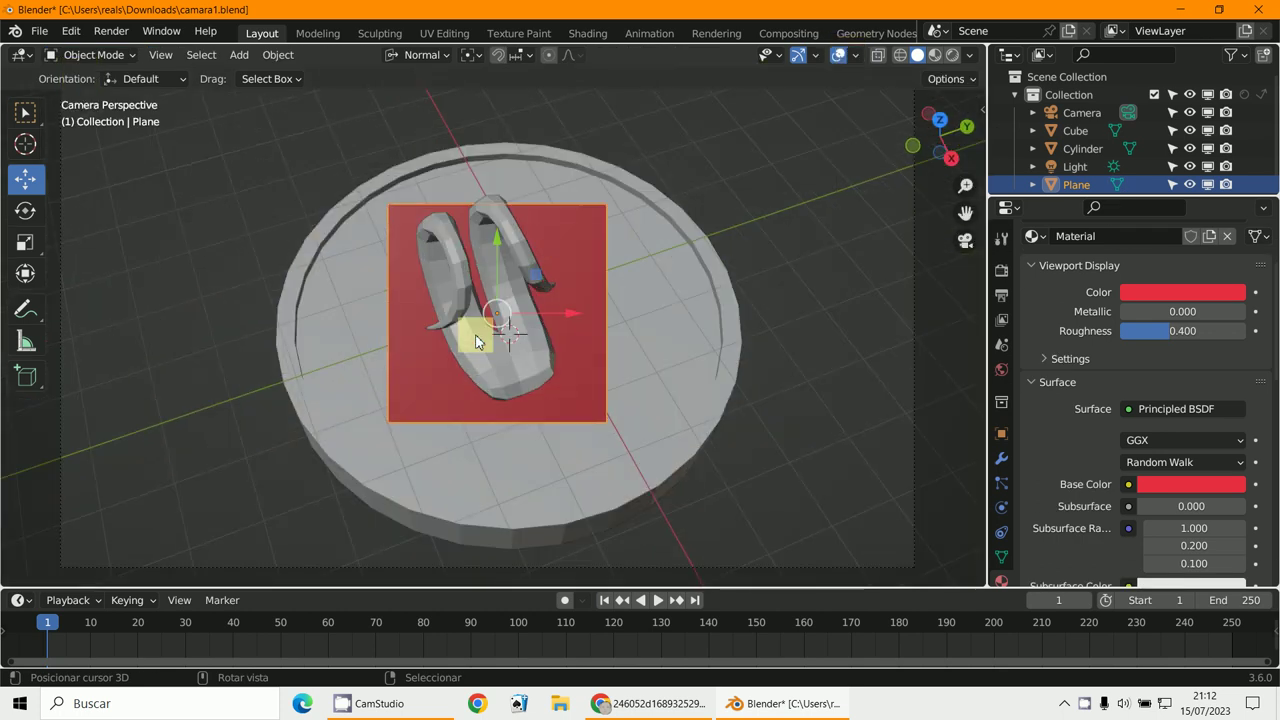
middle_click_drag(466, 337, 587, 271)
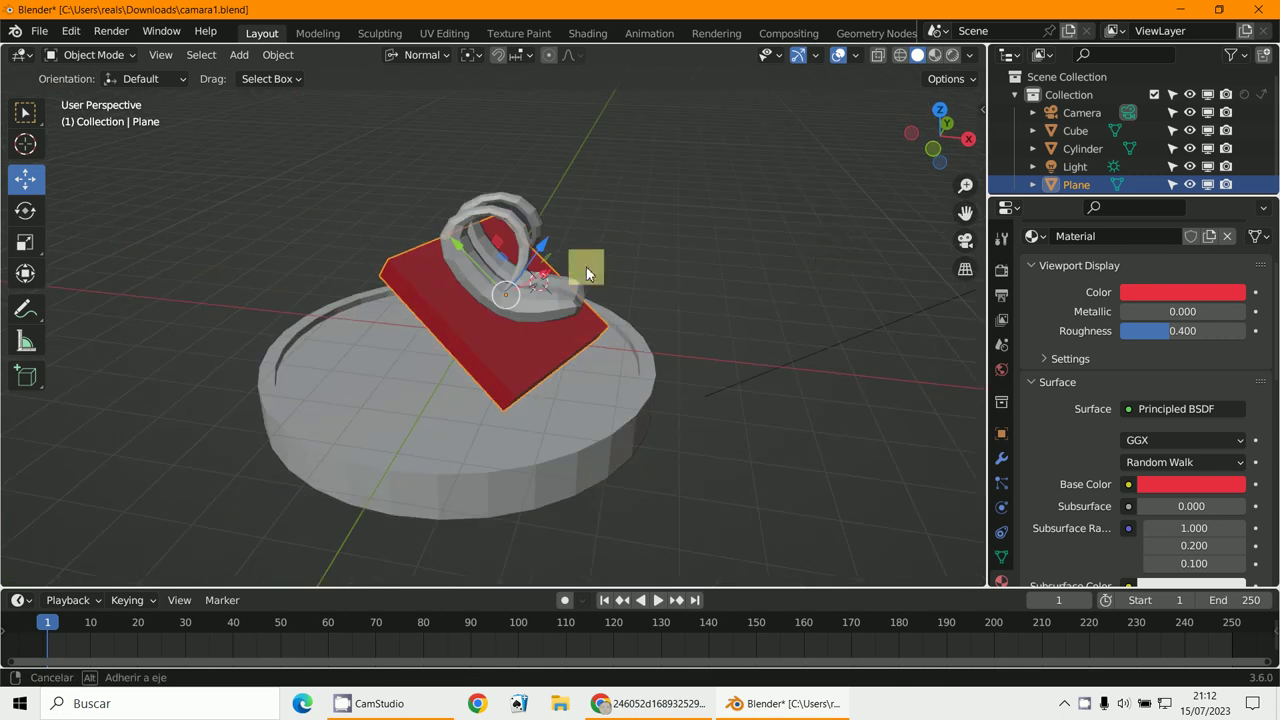
Step: Display the Bool Tool boolean operations and the slab's modifier properties
key("n")
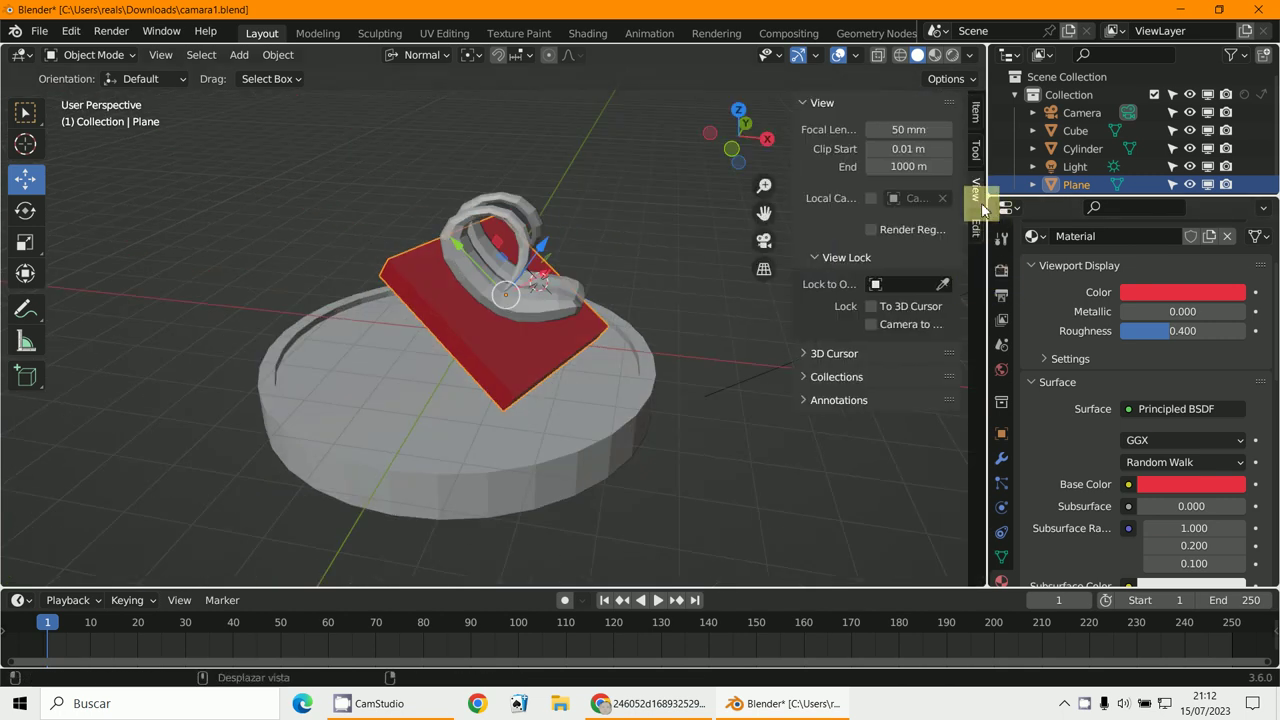
left_click(980, 230)
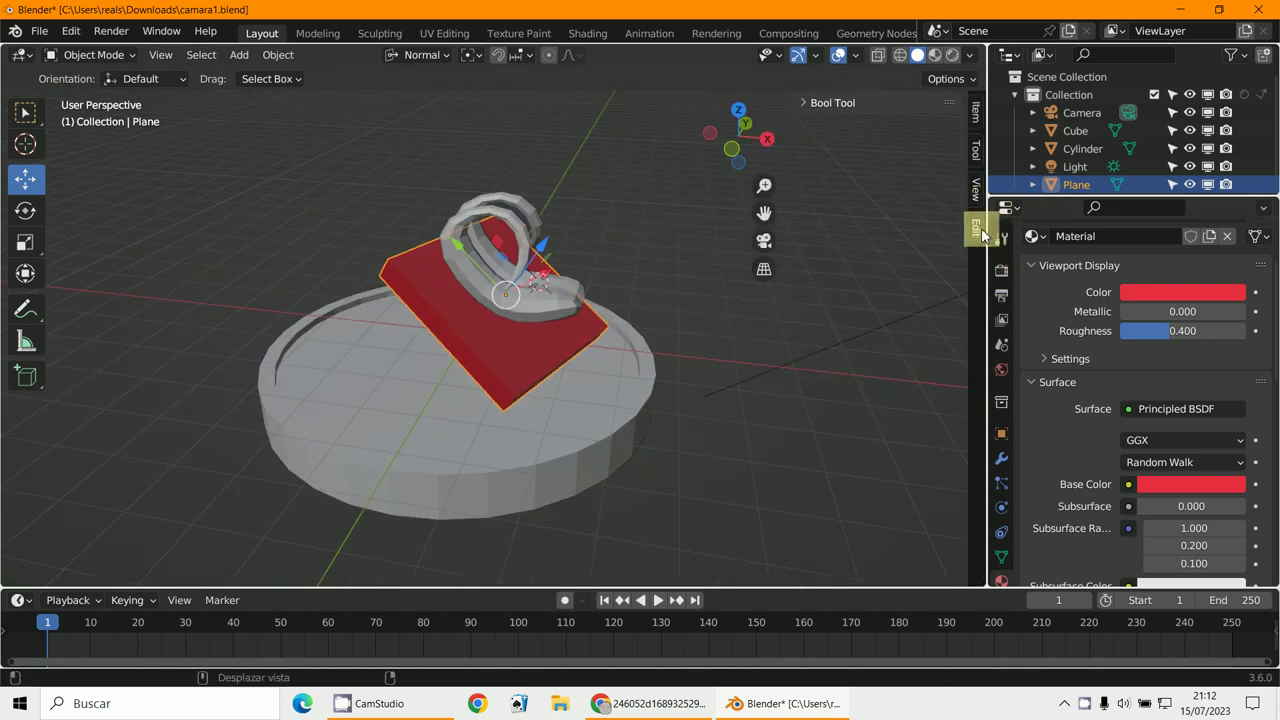
left_click(812, 108)
left_click(1001, 458)
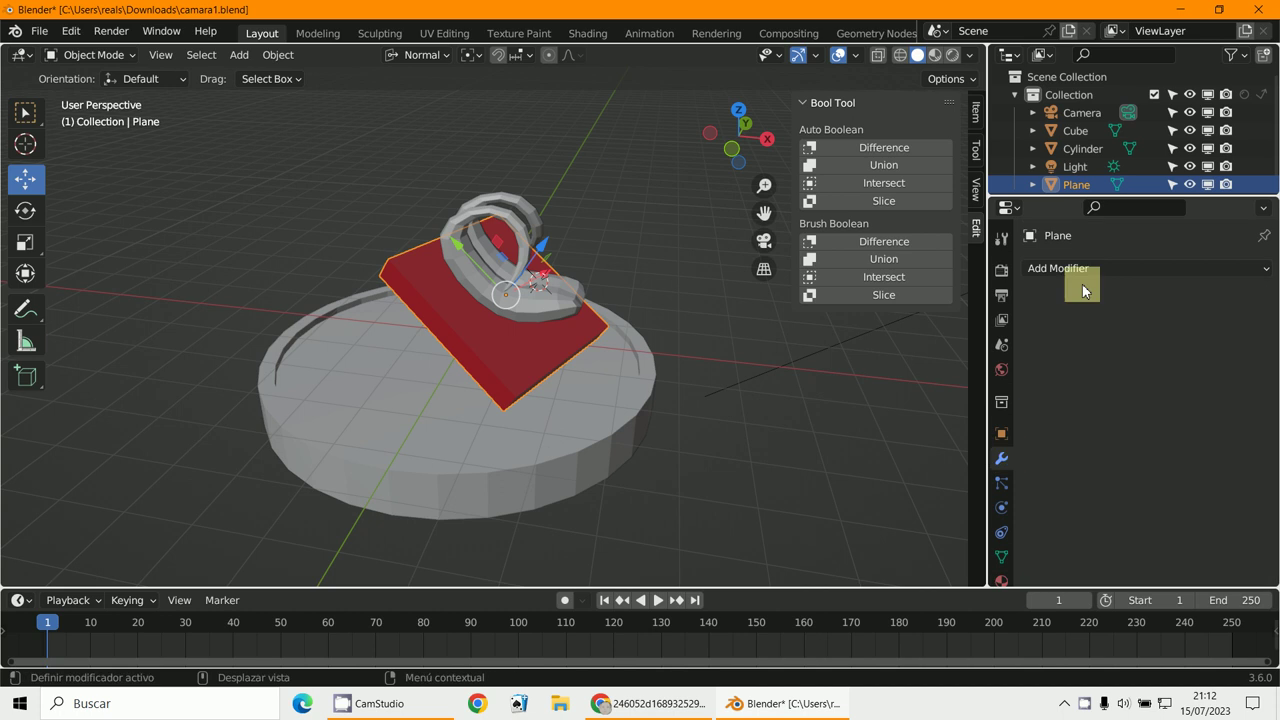
scroll(494, 358, "up", 4)
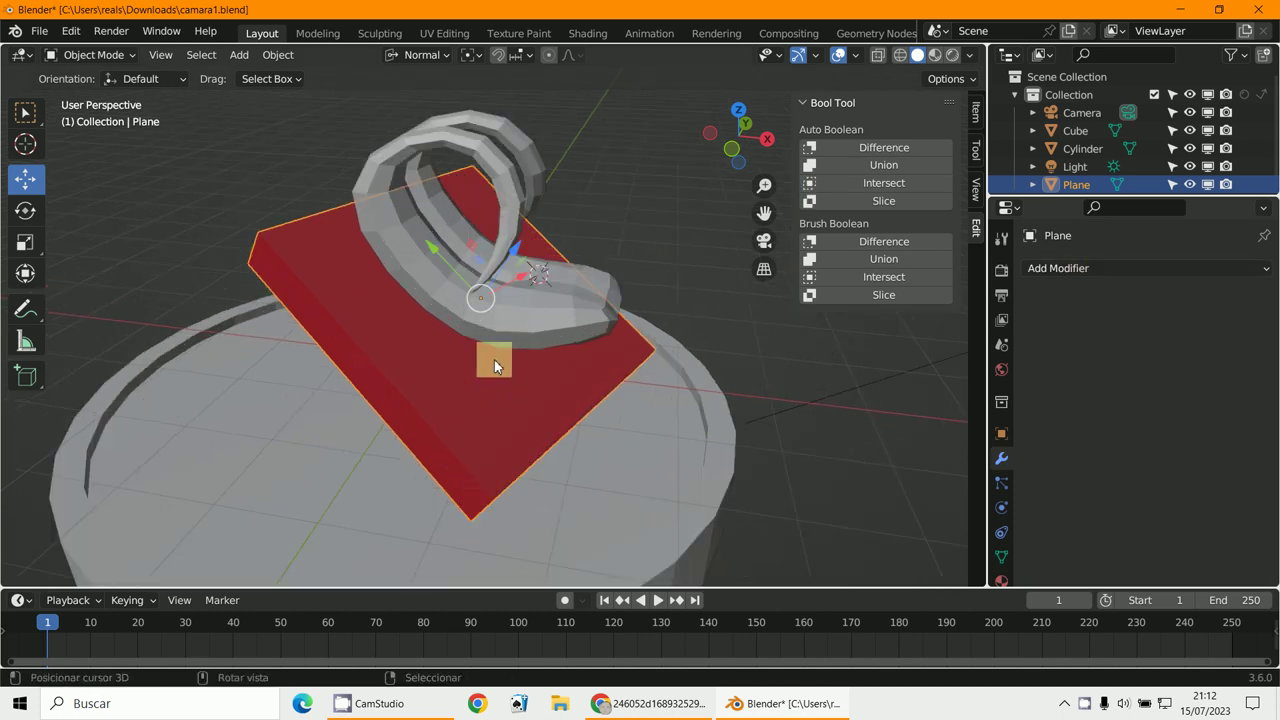
middle_click_drag(494, 359, 538, 352)
scroll(542, 335, "down", 3)
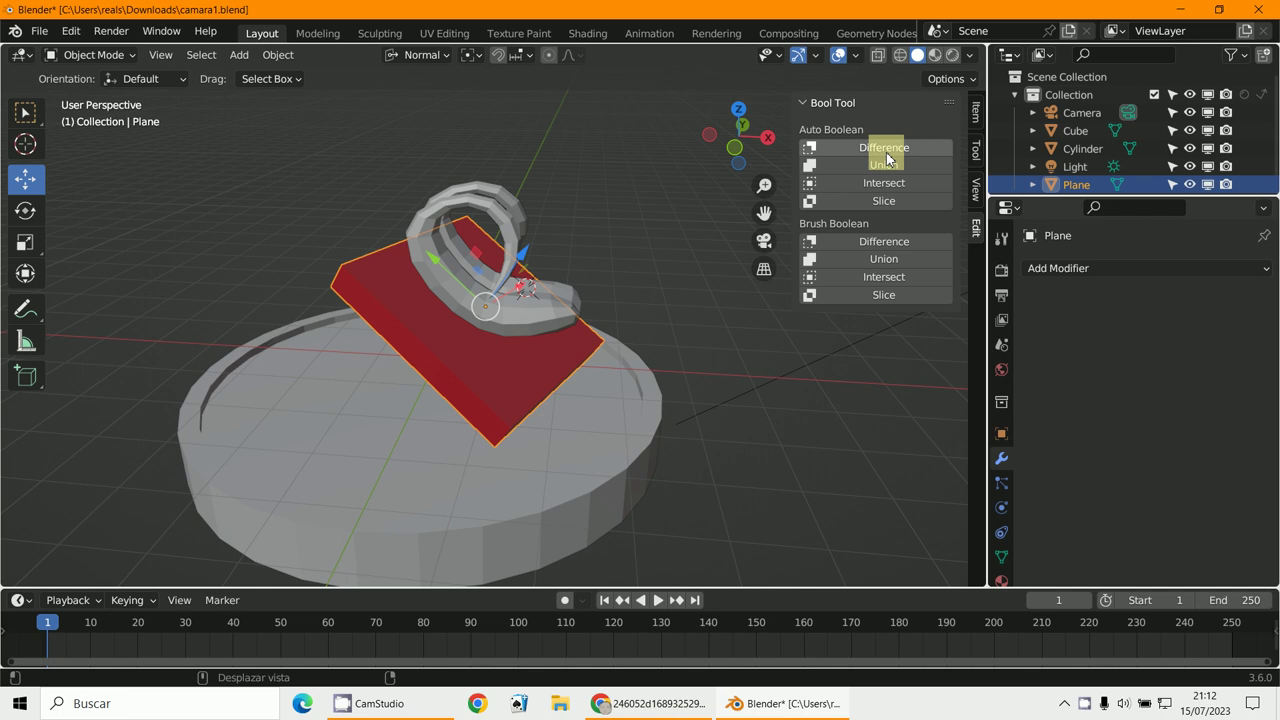
scroll(485, 347, "up", 1)
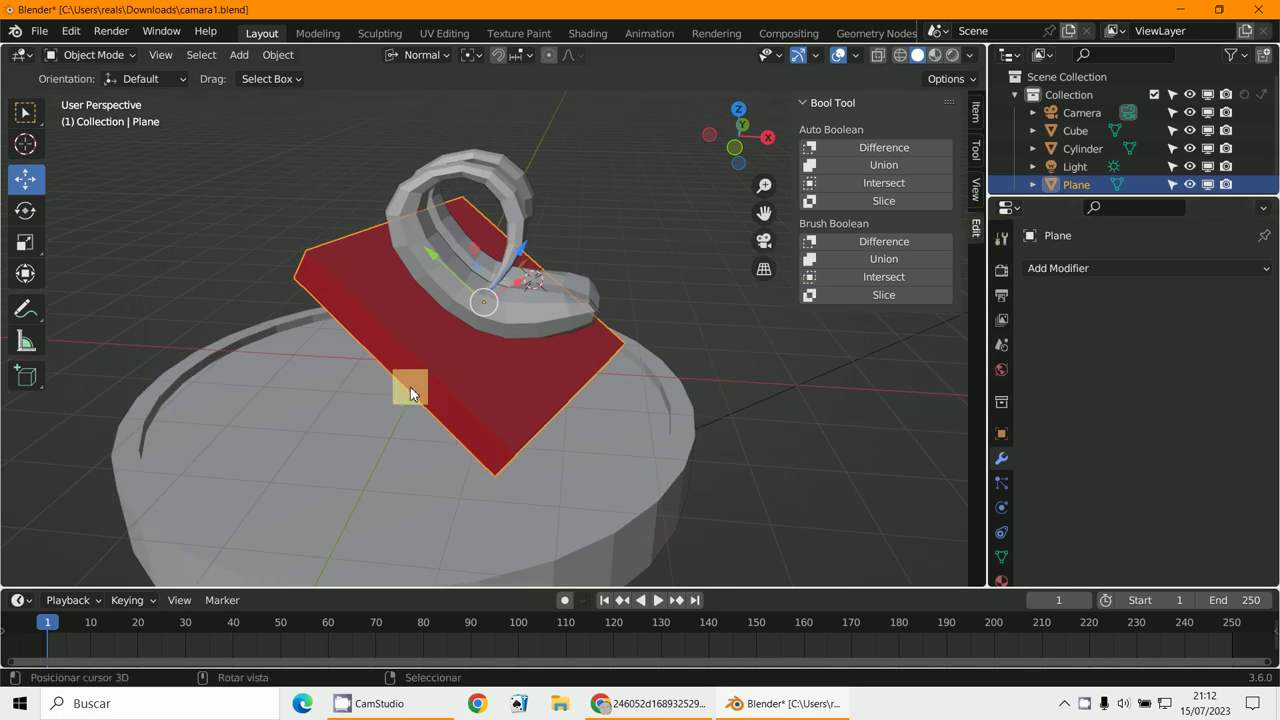
Step: Try subtracting the slab from the curved mesh with an Auto Boolean Difference, and undo it
left_click(569, 312, "shift")
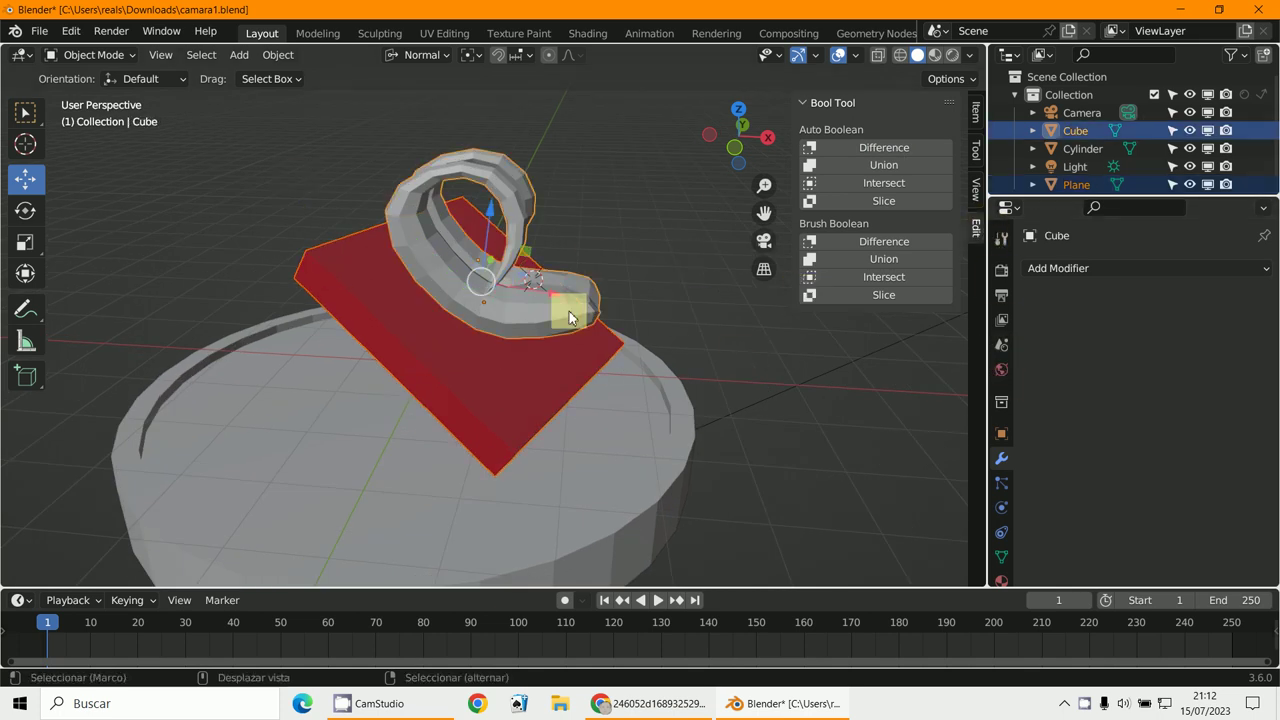
left_click(886, 150)
middle_click_drag(364, 333, 432, 319)
key("ctrl+z")
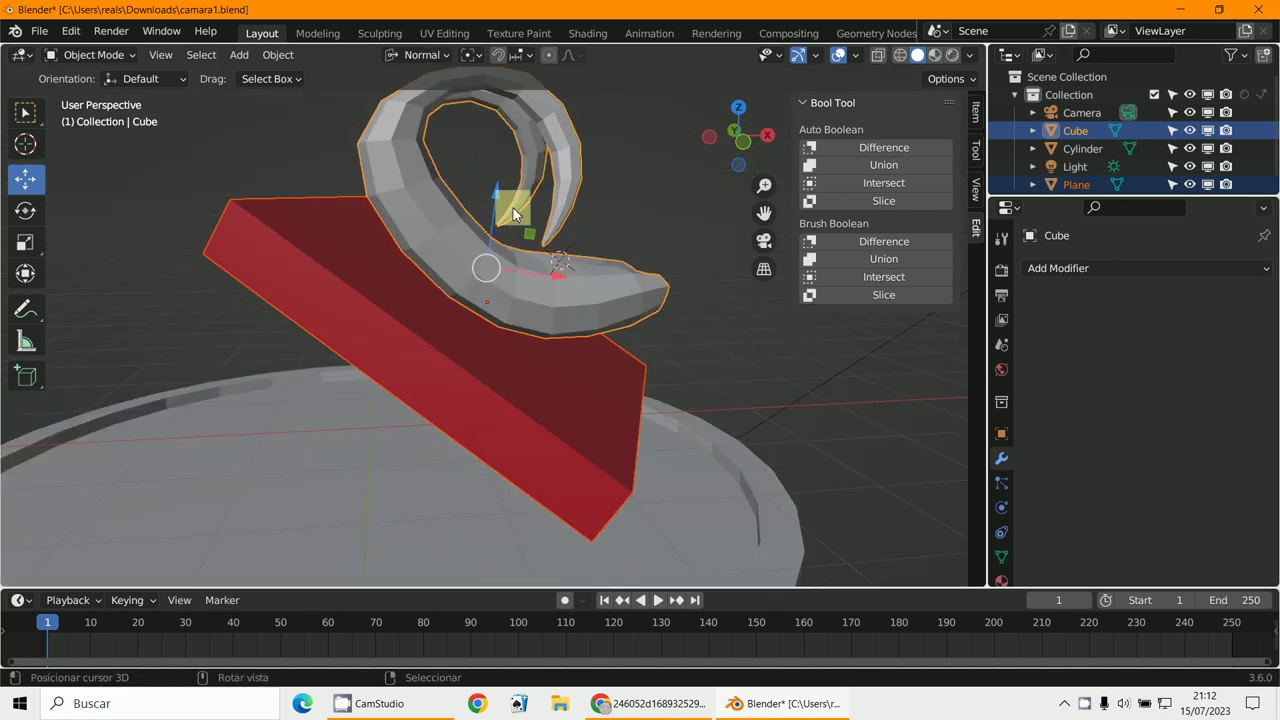
Step: Select only the slab and move it about 0.195 m along its normal Z axis, deeper into the curved mesh
middle_click_drag(513, 208, 491, 349)
left_click(417, 432)
middle_click_drag(433, 415, 544, 288)
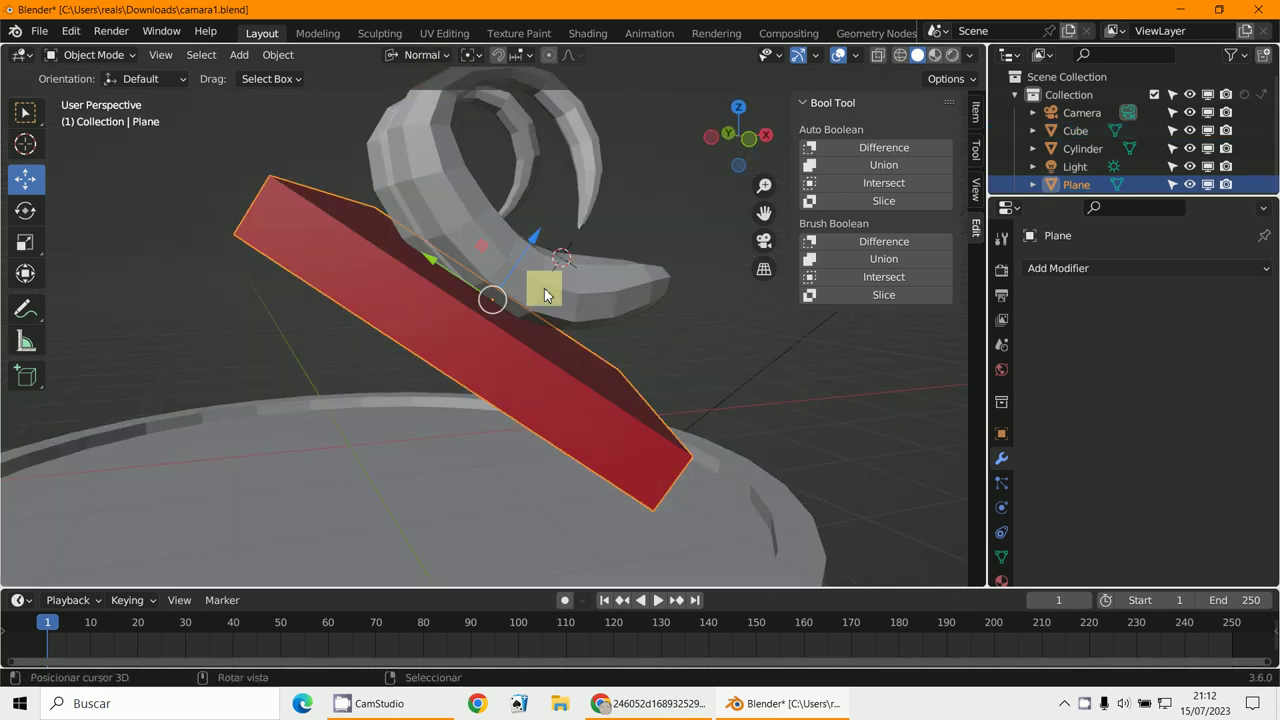
left_click_drag(540, 252, 551, 220)
middle_click_drag(551, 220, 494, 336)
scroll(488, 338, "down", 3)
scroll(488, 338, "up", 1)
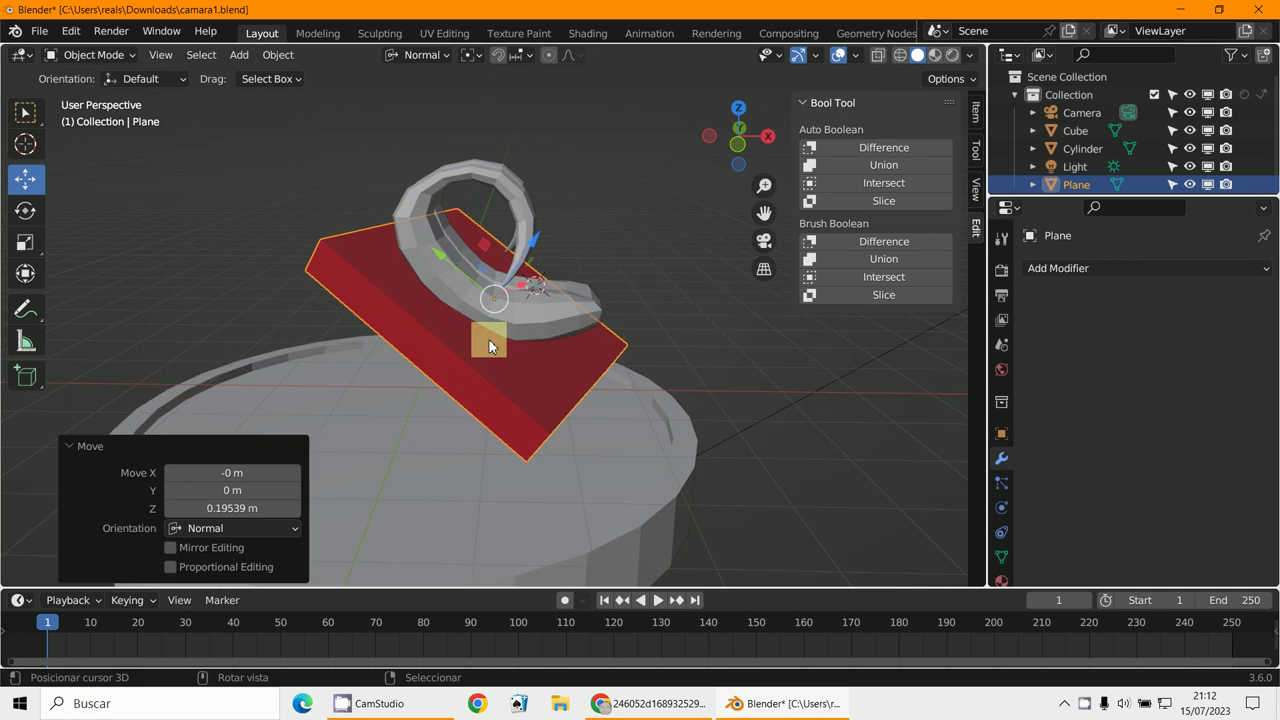
Step: Subtract the slab from the curved mesh using Bool Tool's Auto Boolean Difference, with the curved mesh as the active object
left_click(558, 336, "shift")
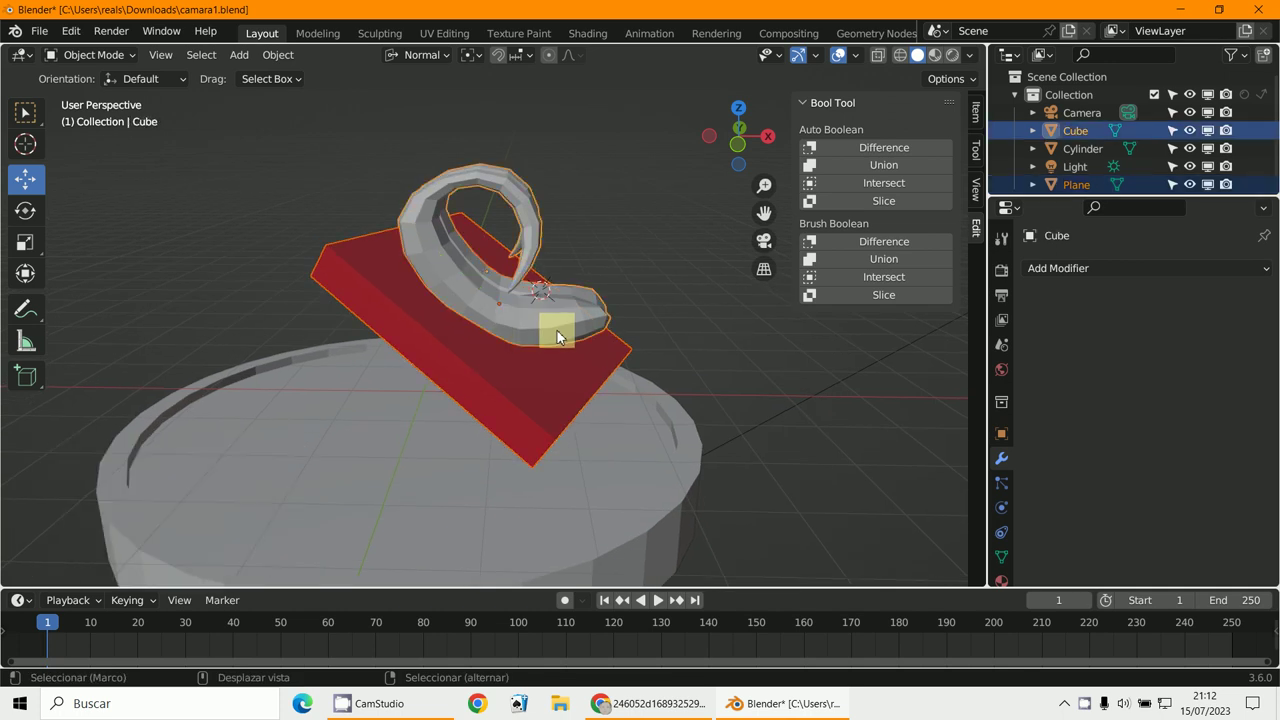
left_click(884, 147)
middle_click_drag(843, 209, 610, 398)
mouse_move(543, 320)
middle_mouse_down()
mouse_move(497, 357)
mouse_move(540, 325)
middle_mouse_up()
Step: In Edit Mode, extrude the curved mesh's flat cut faces about 3.32 m along their normal Z axis, through the round base
left_click(101, 60)
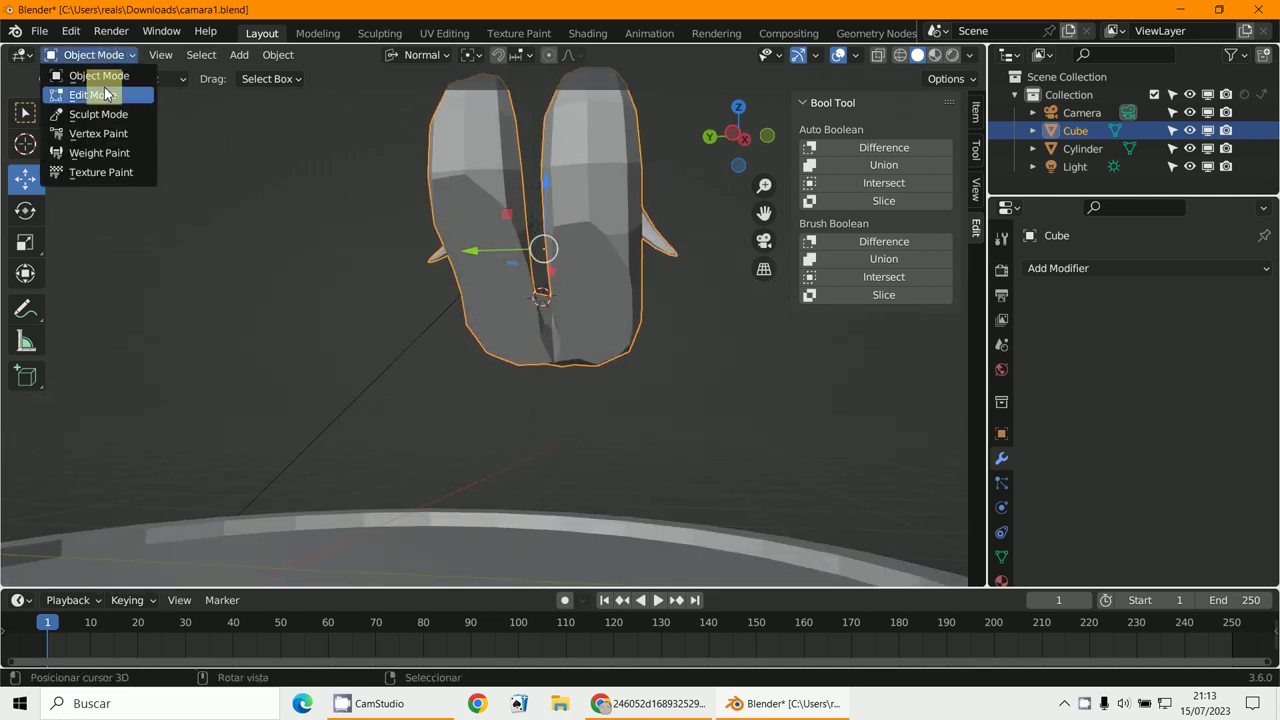
left_click(105, 94)
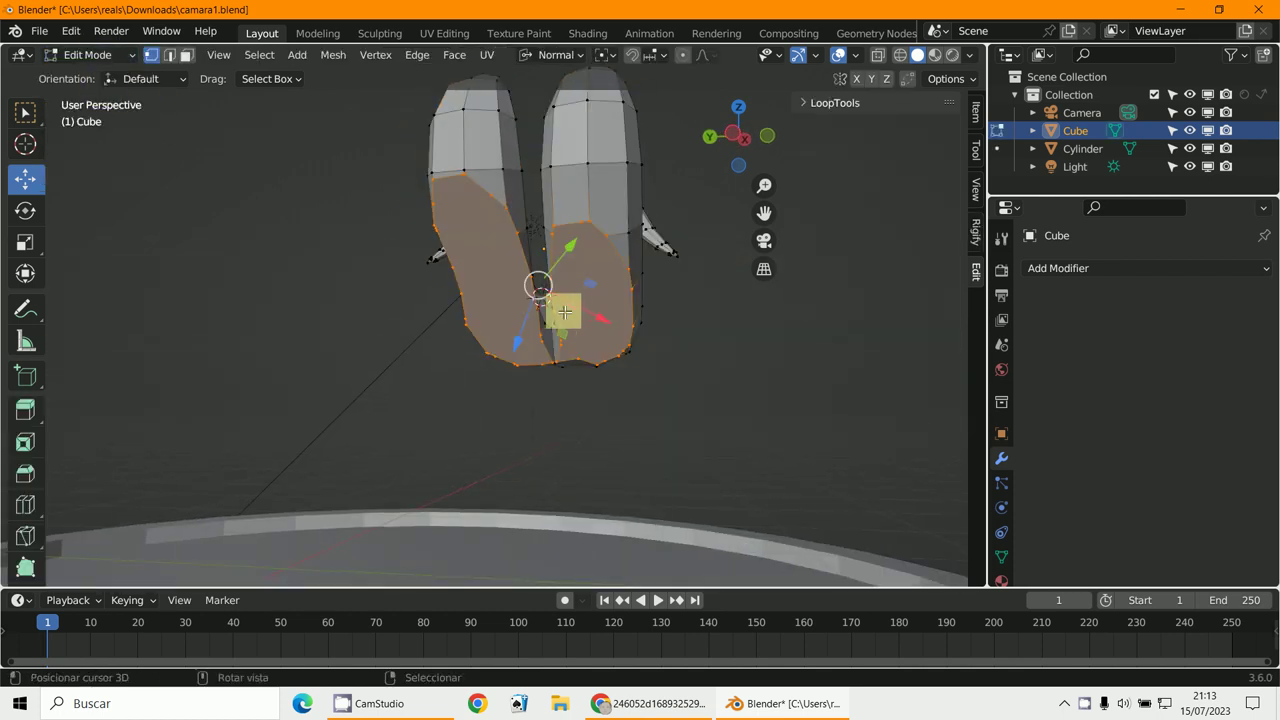
middle_click_drag(565, 312, 508, 331)
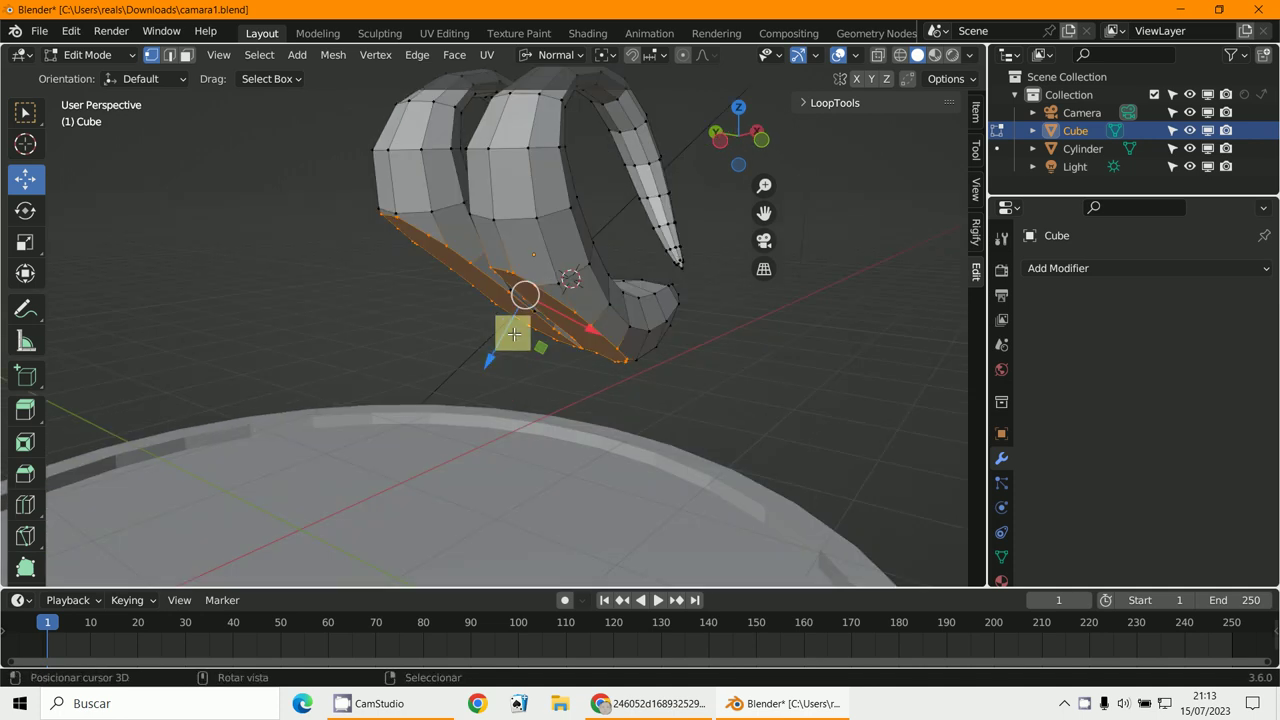
scroll(482, 320, "down", 3)
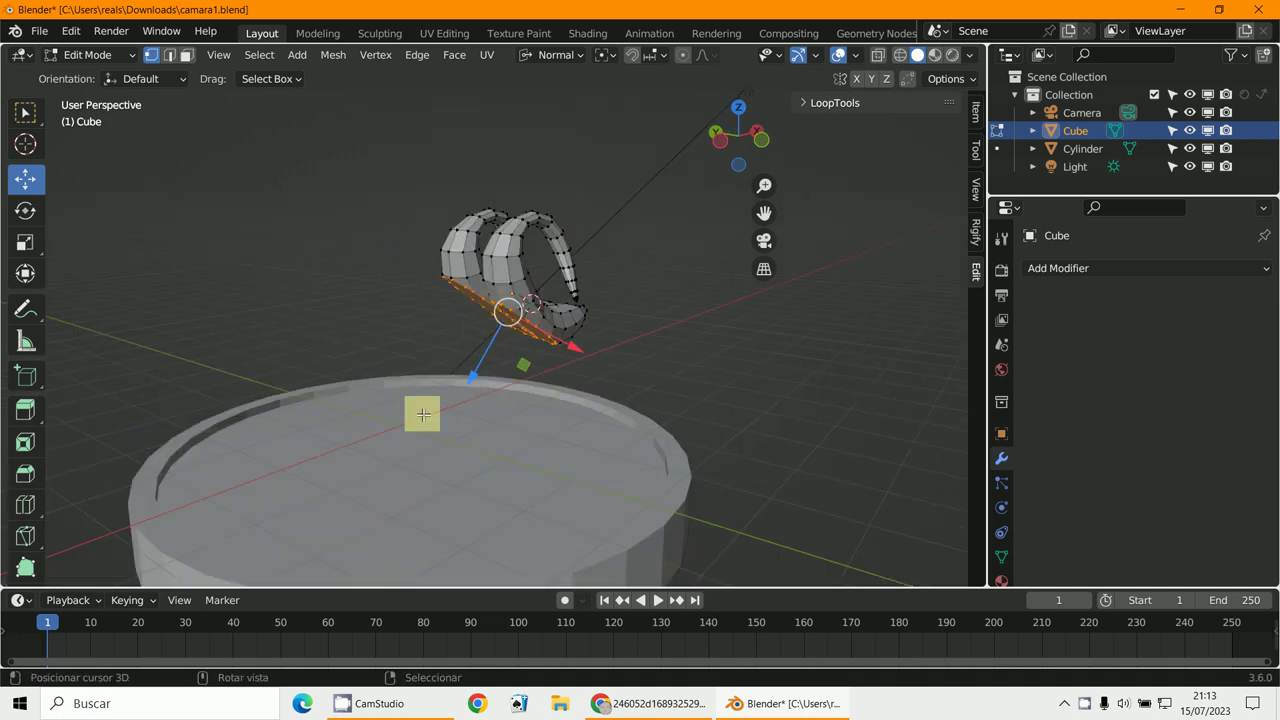
scroll(651, 223, "down", 5)
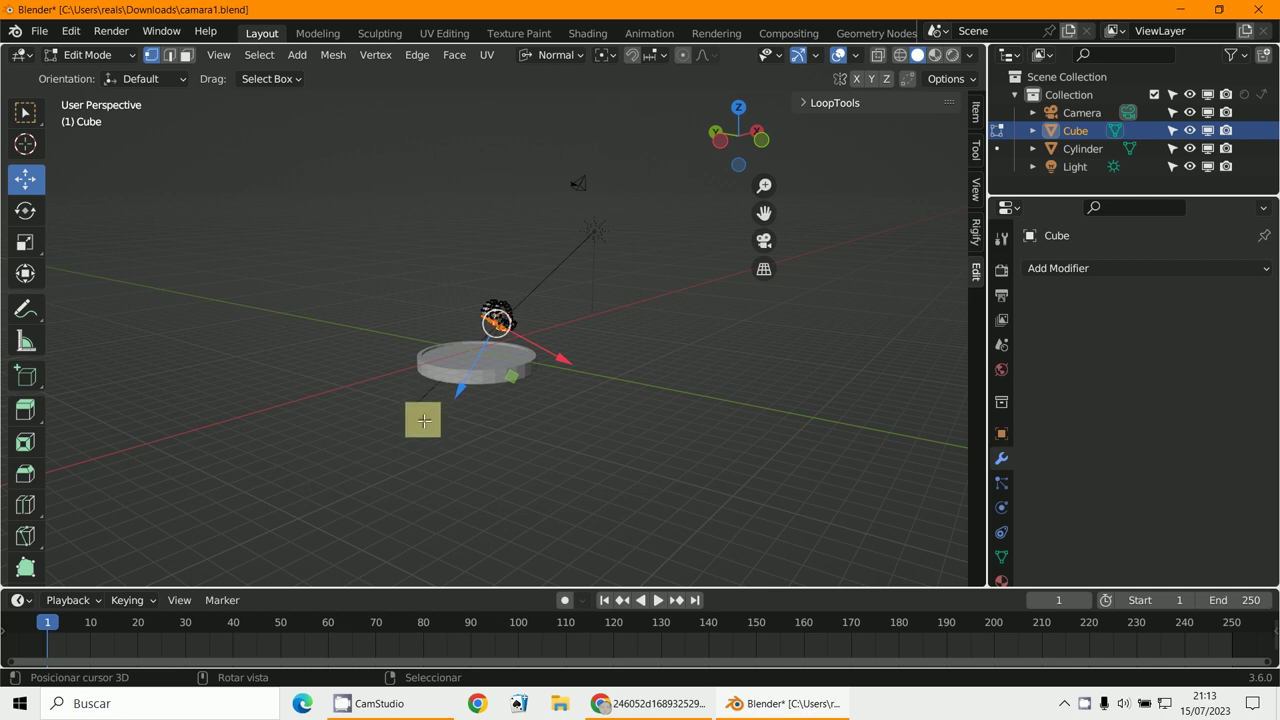
scroll(597, 275, "up", 6)
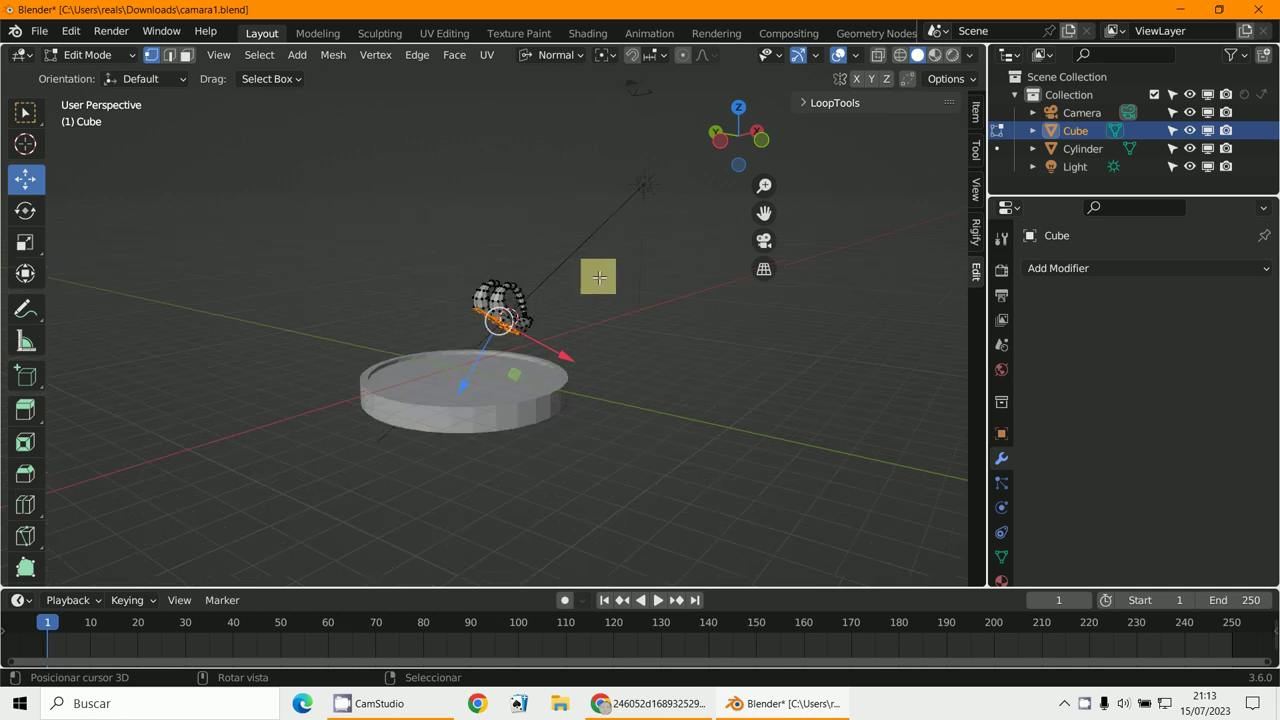
key("e")
left_click(497, 337)
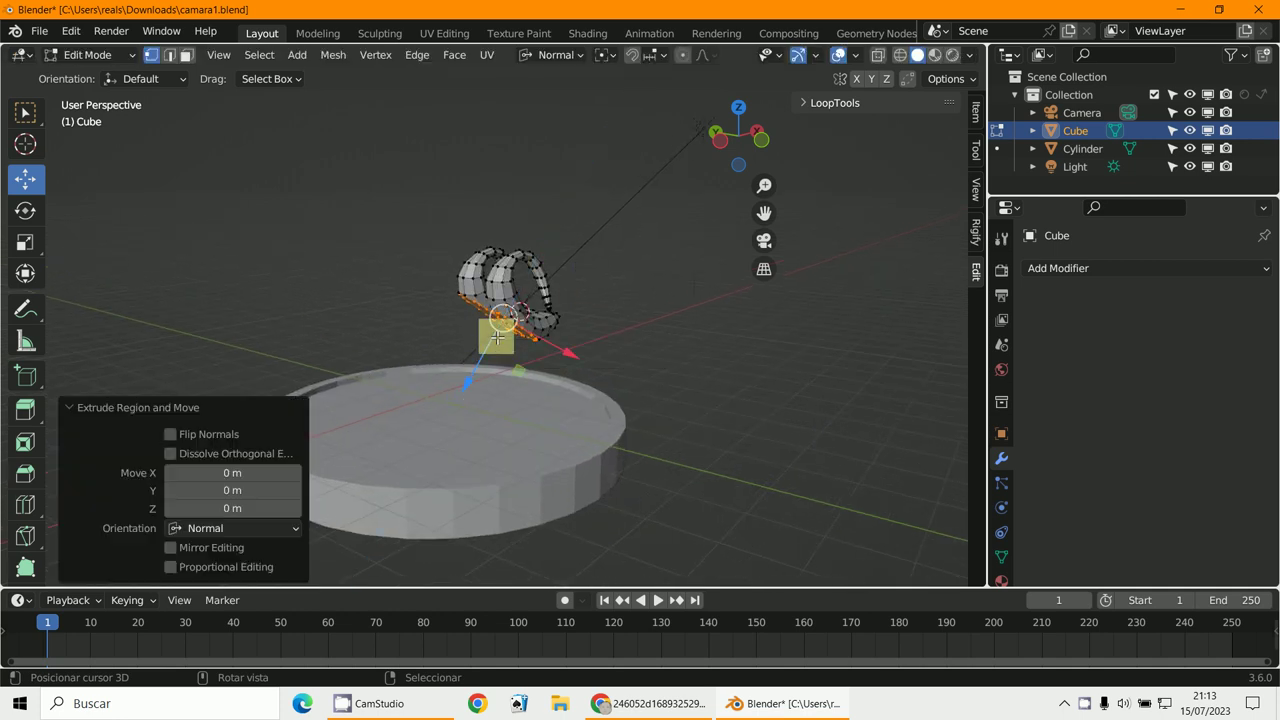
left_click_drag(493, 357, 385, 515)
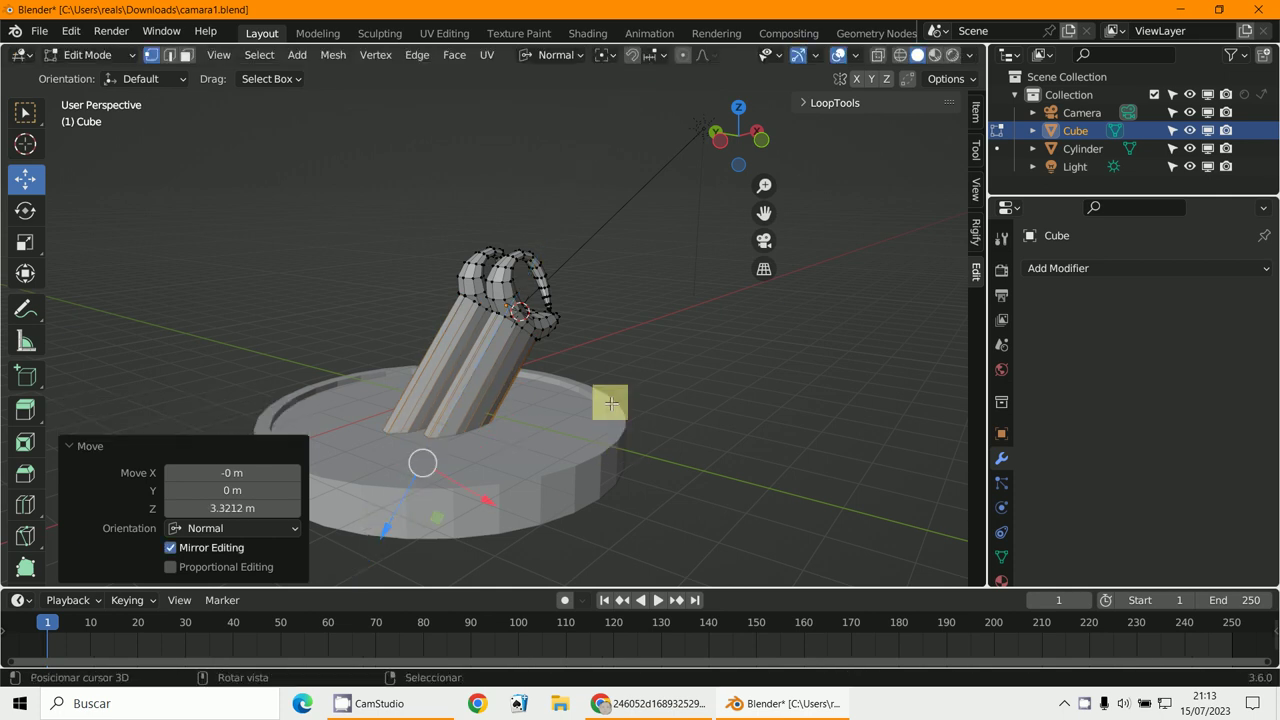
Step: Examine the extrusion against the round base from the camera, perspective, right and front views
key("KP_0")
middle_click_drag(611, 403, 590, 480)
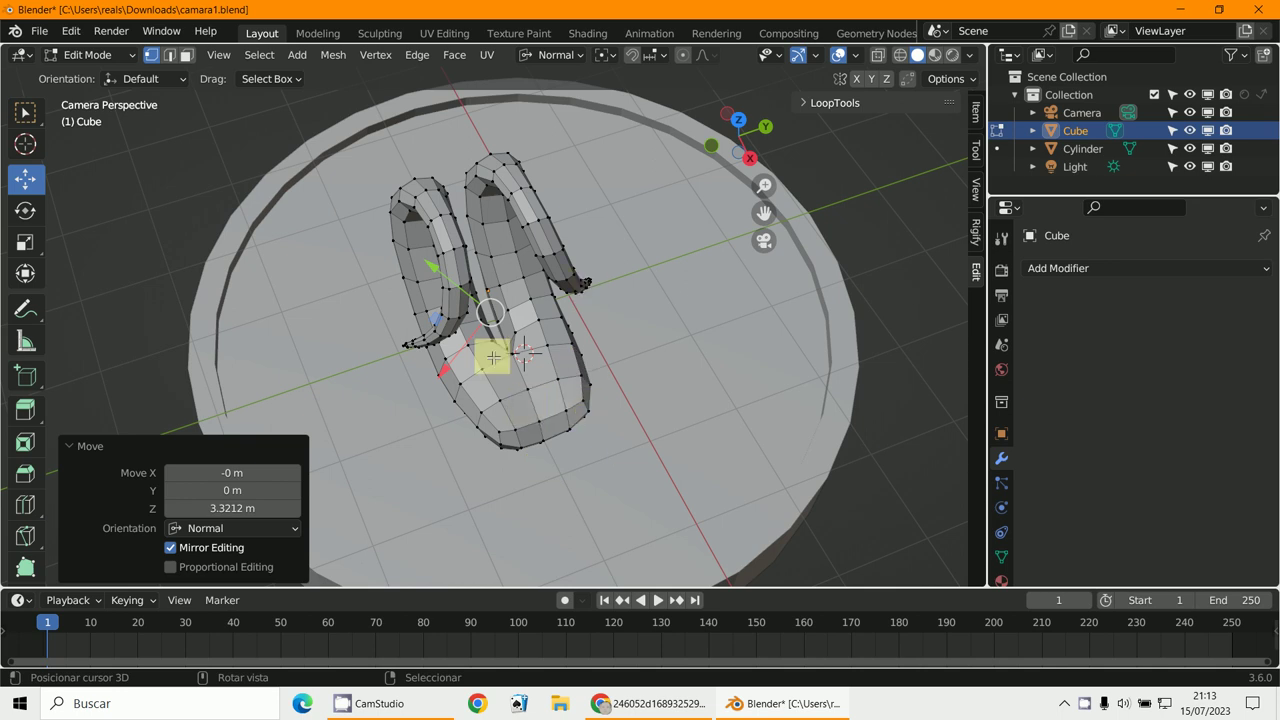
middle_click_drag(515, 390, 669, 303)
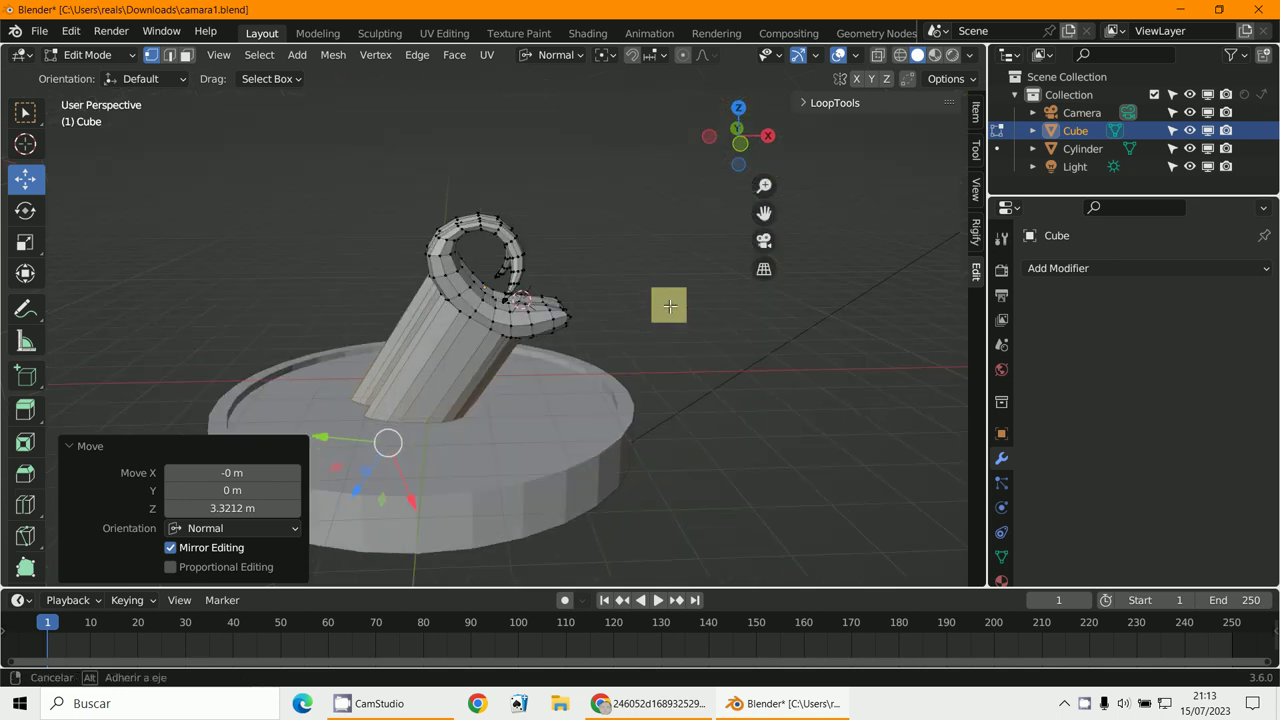
middle_click_drag(477, 409, 600, 338)
key("KP_3")
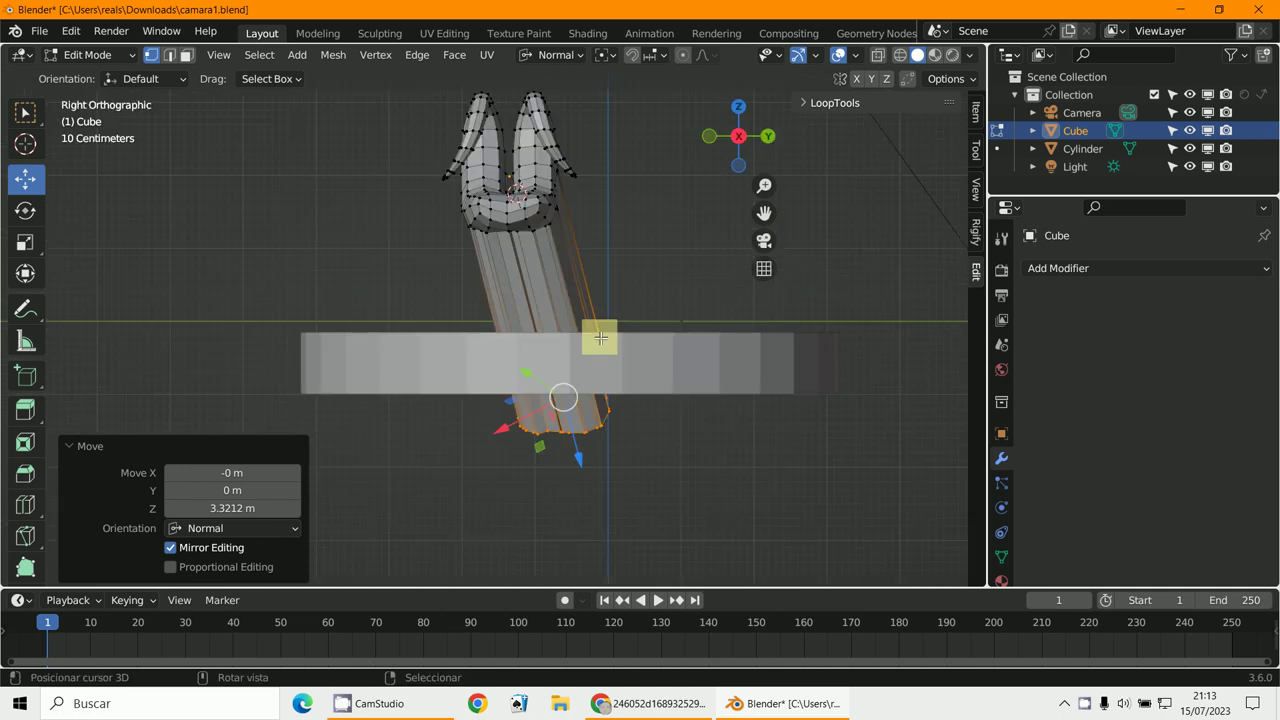
scroll(600, 338, "up", 3)
key("KP_1")
scroll(559, 405, "up", 1)
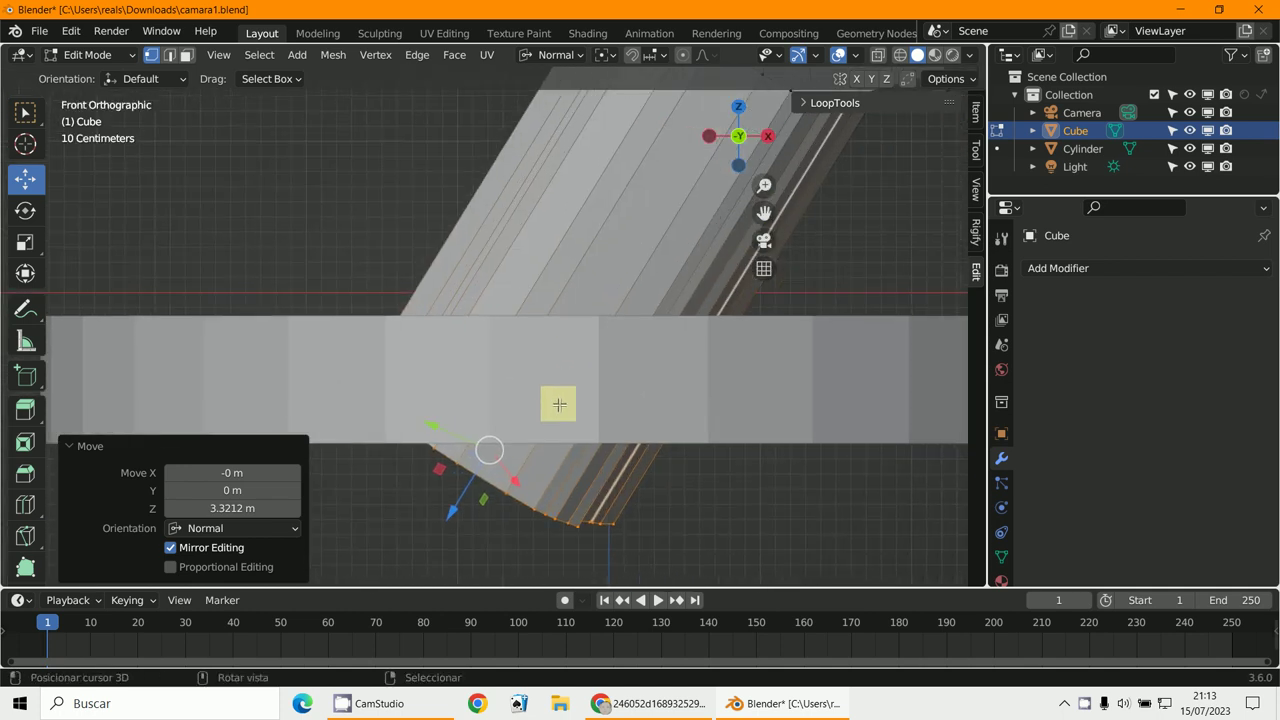
scroll(559, 405, "down", 1)
Step: Check the forum post's camera projection diagram in the browser and return to Blender
left_click(652, 704)
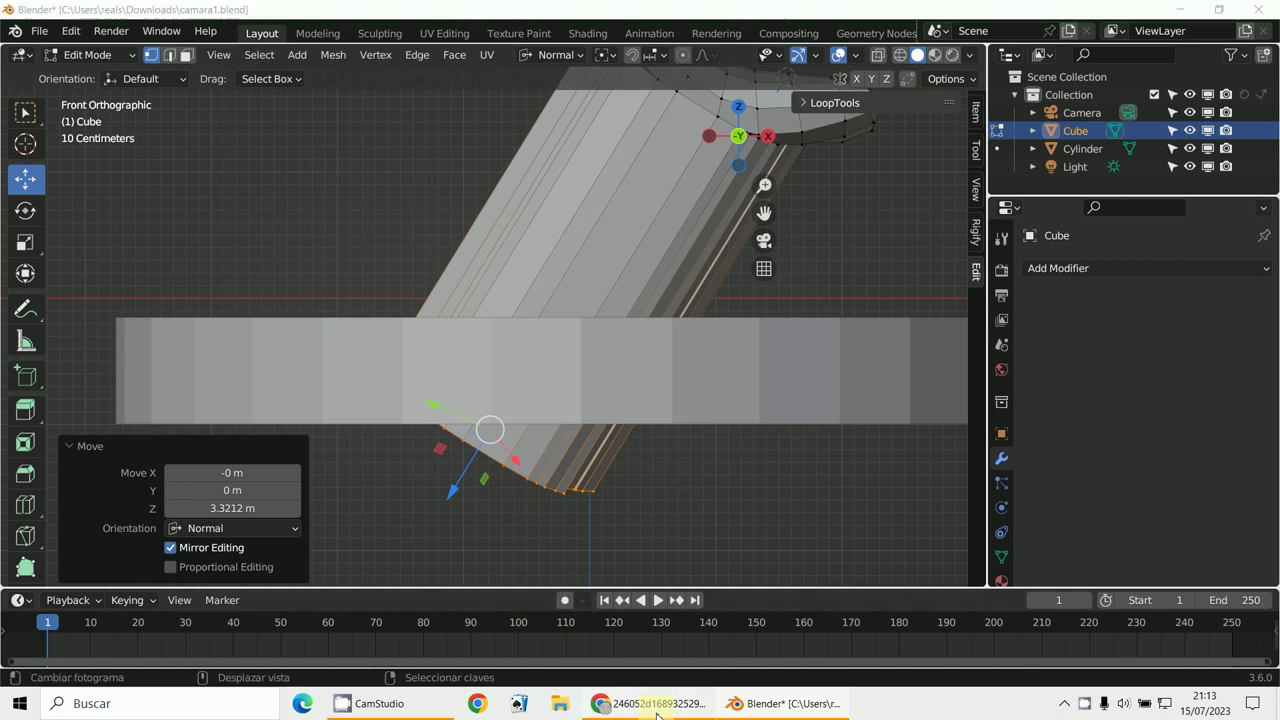
left_click(305, 14)
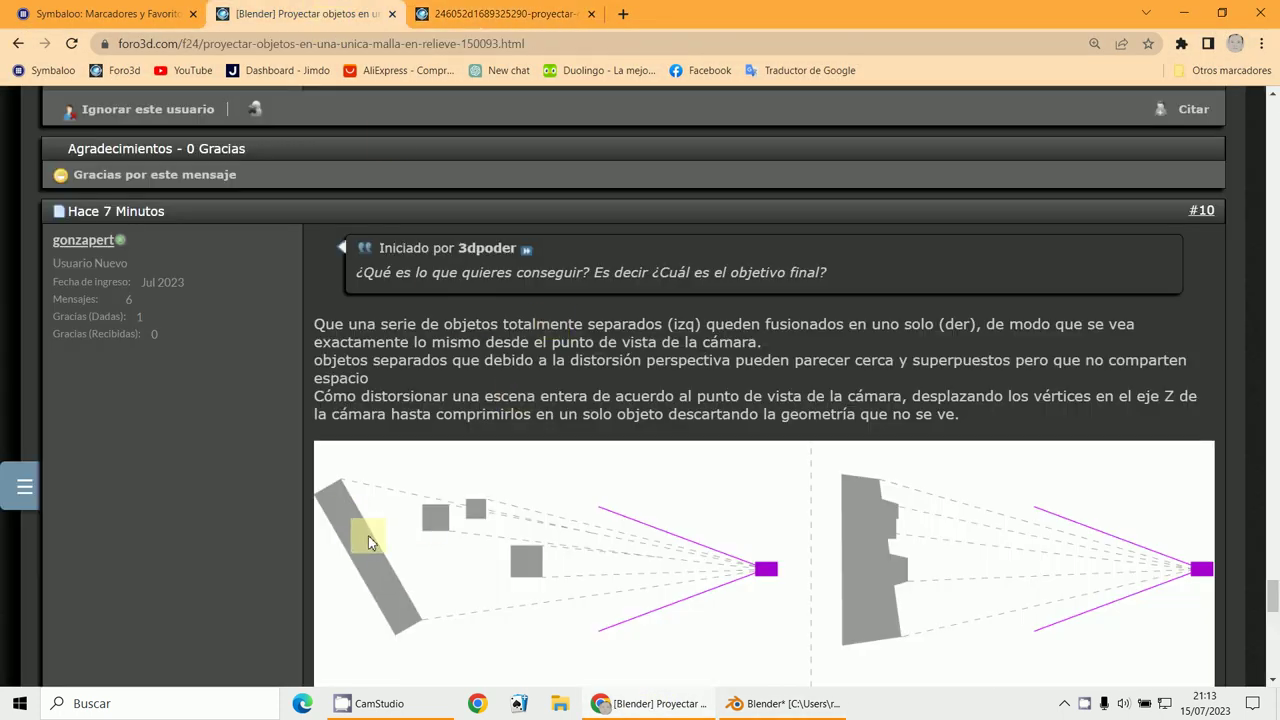
left_click(765, 706)
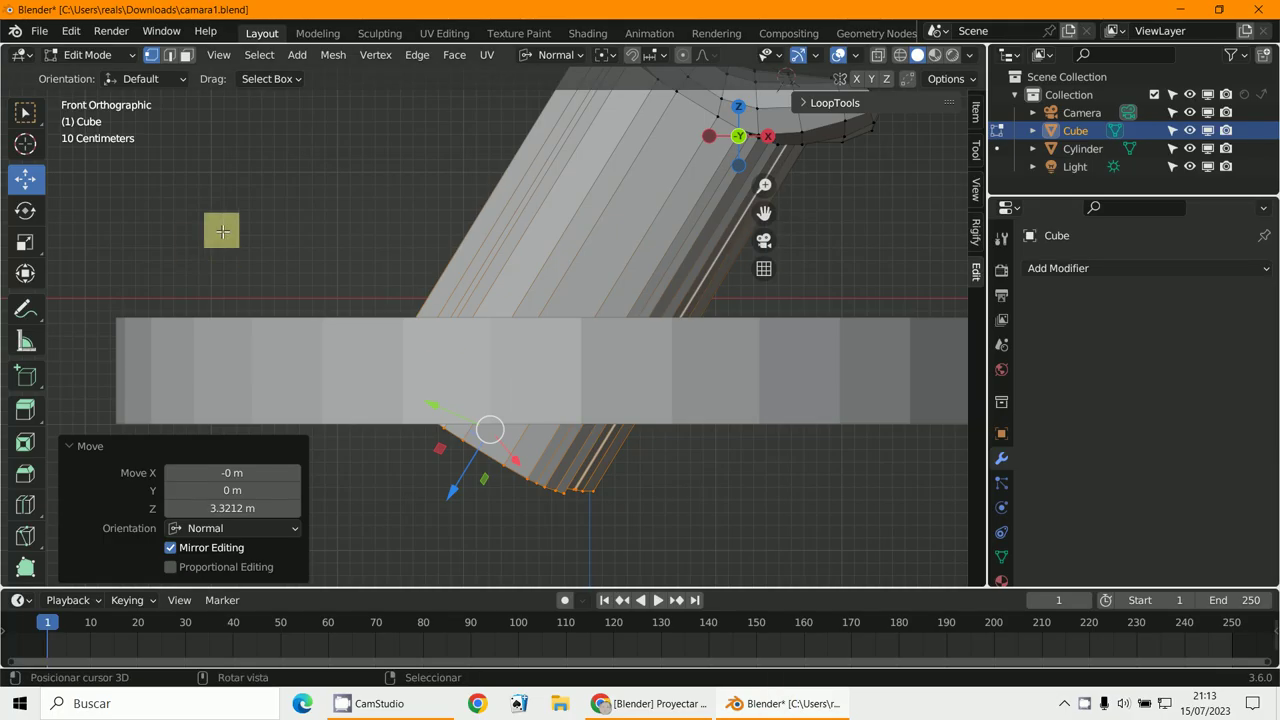
Step: Turn on X-ray and move the extruded end faces back about 0.151 m along their normal Z axis
left_click(76, 55)
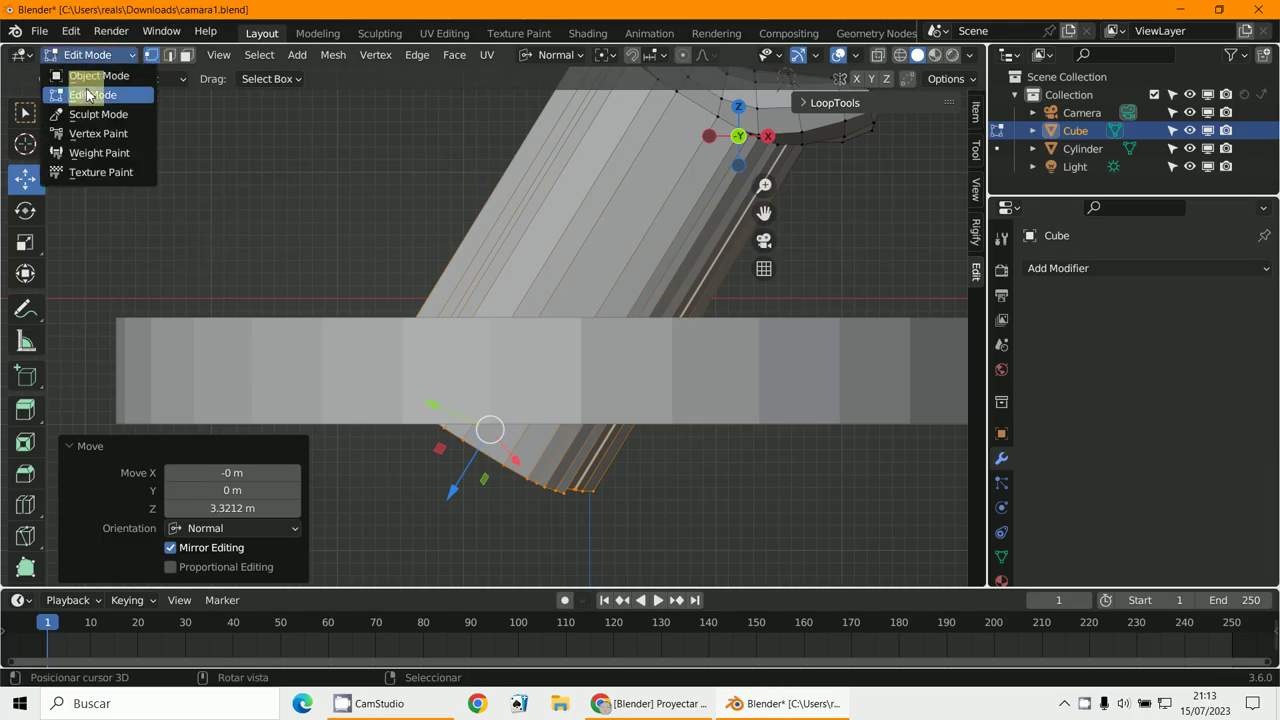
left_click(87, 95)
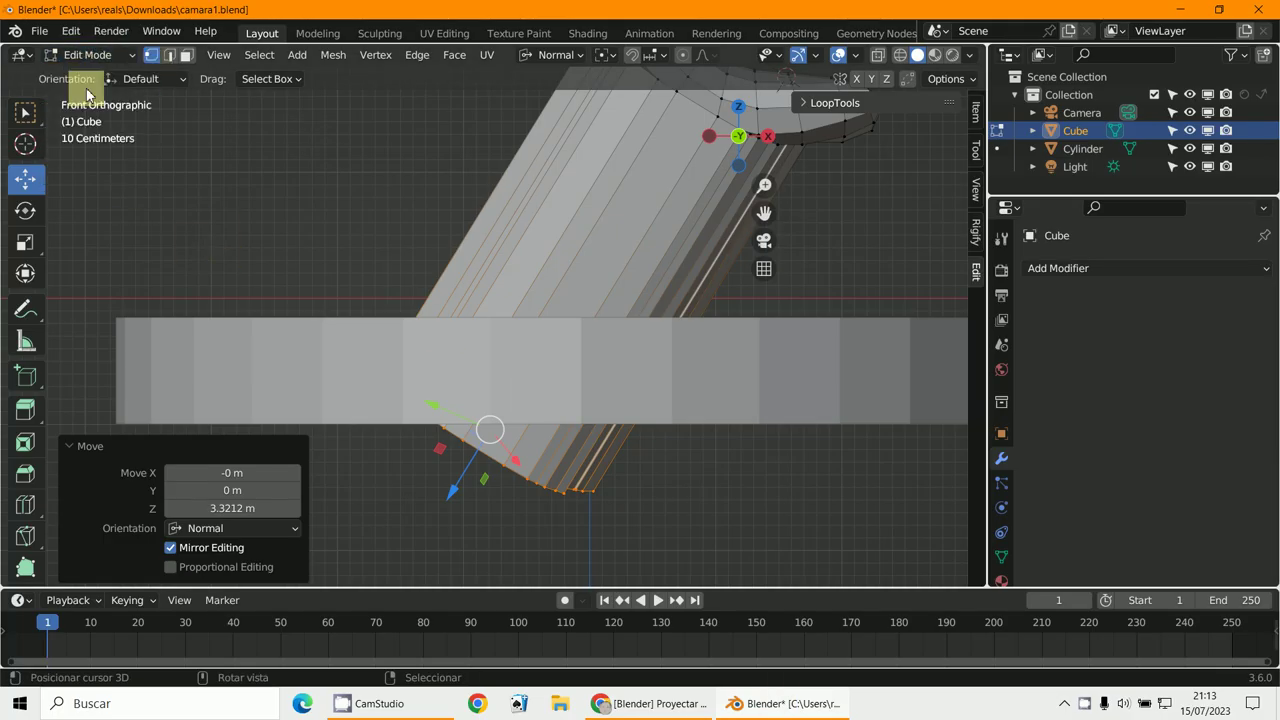
left_click(873, 56)
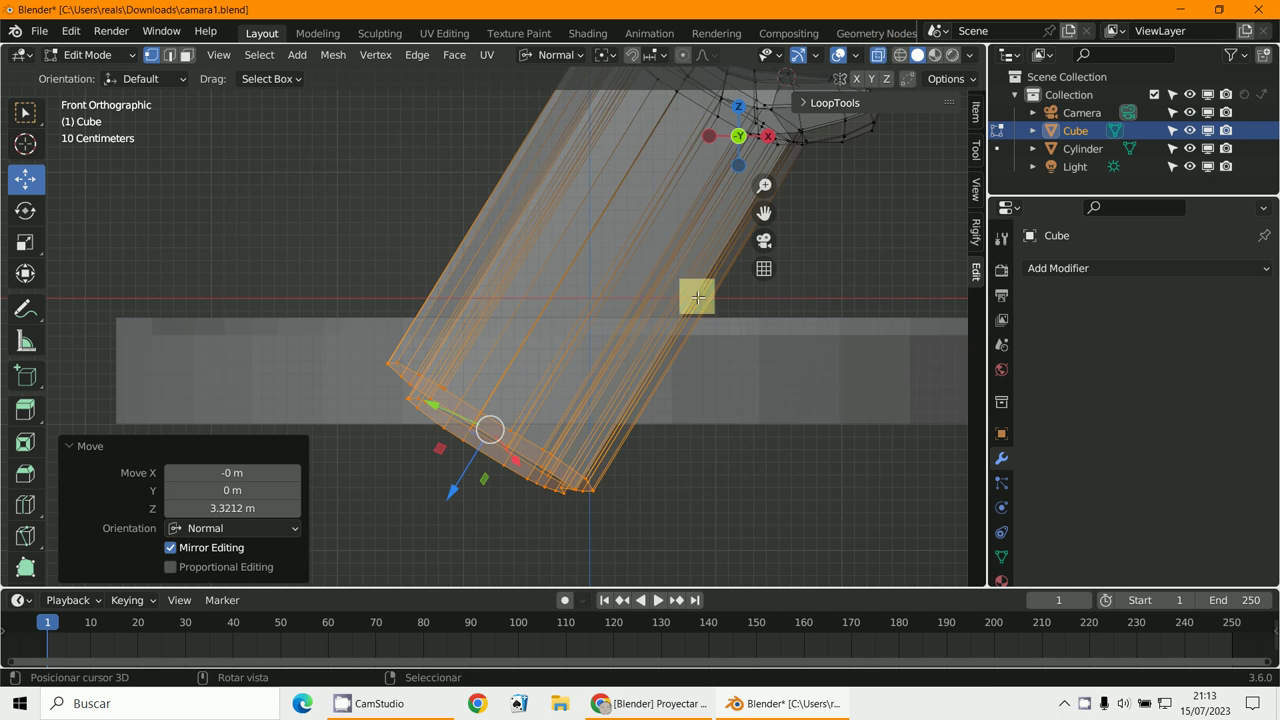
scroll(664, 340, "down", 2, "ctrl")
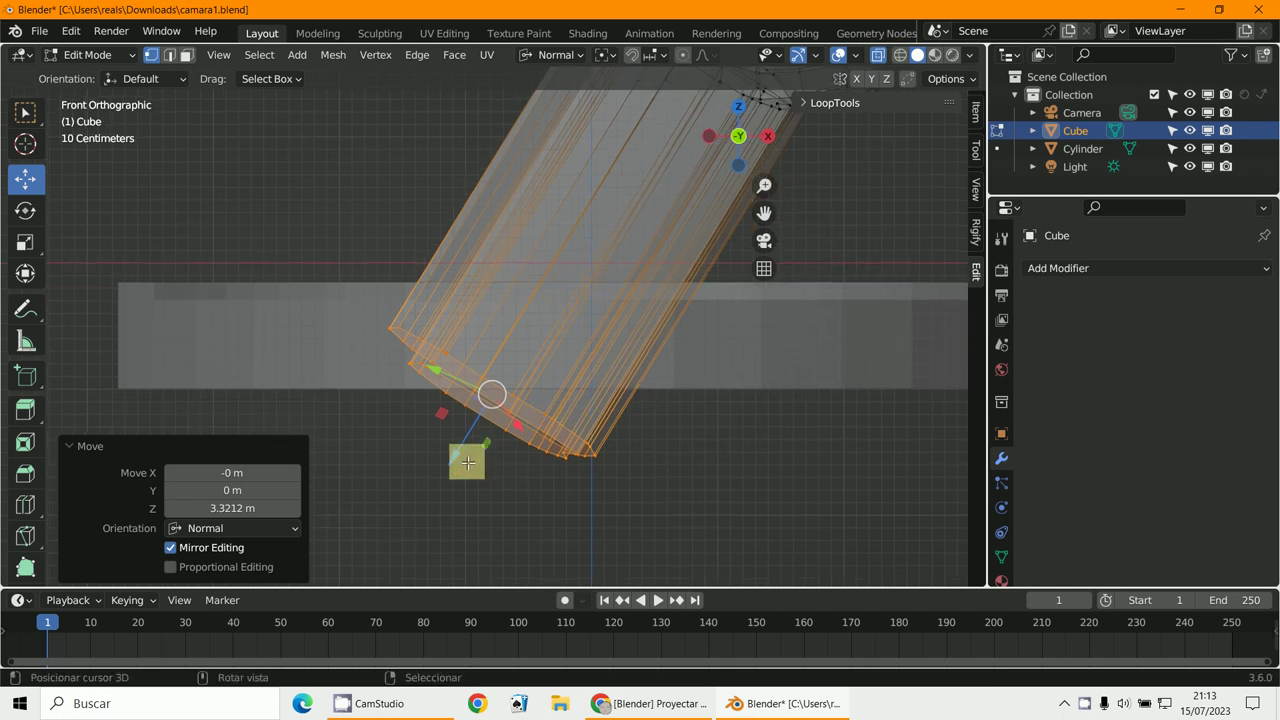
key("g")
key("z")
key("z")
left_click(435, 406)
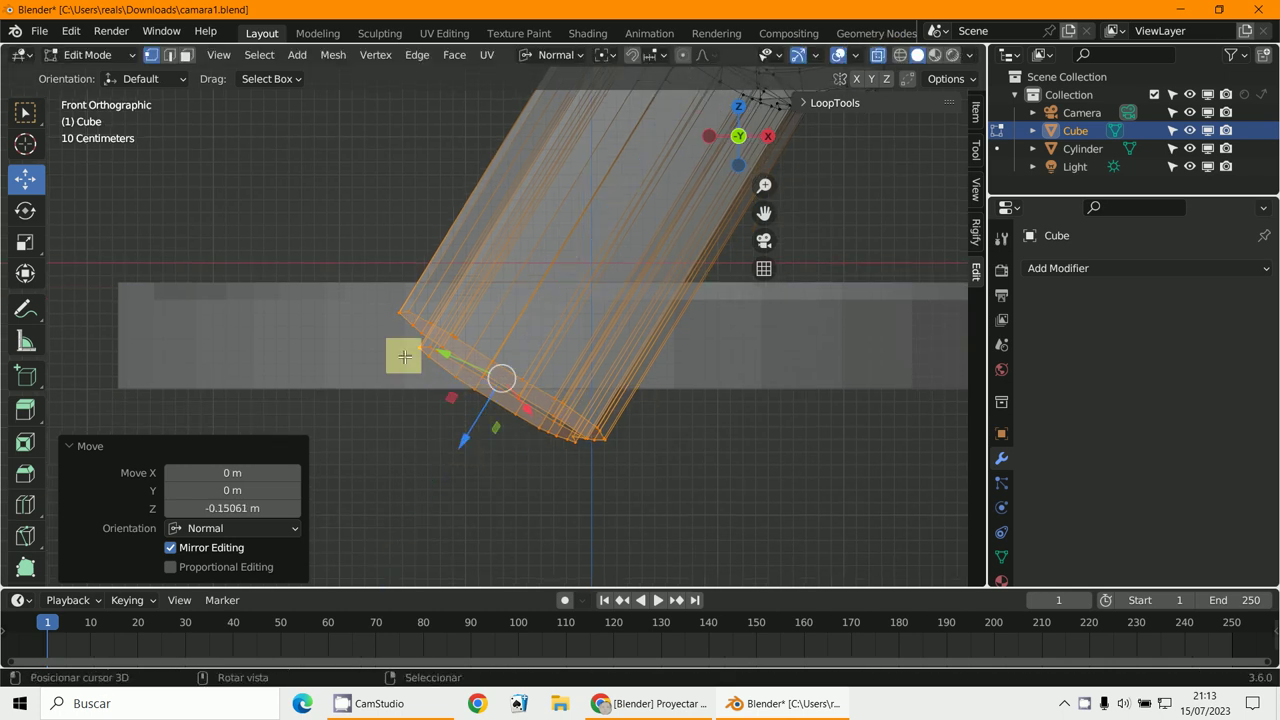
Step: Deselect the extruded end's highest outer corner vertex and move the remaining end vertices back about 0.061 m along normal Z
left_click(398, 314, "shift")
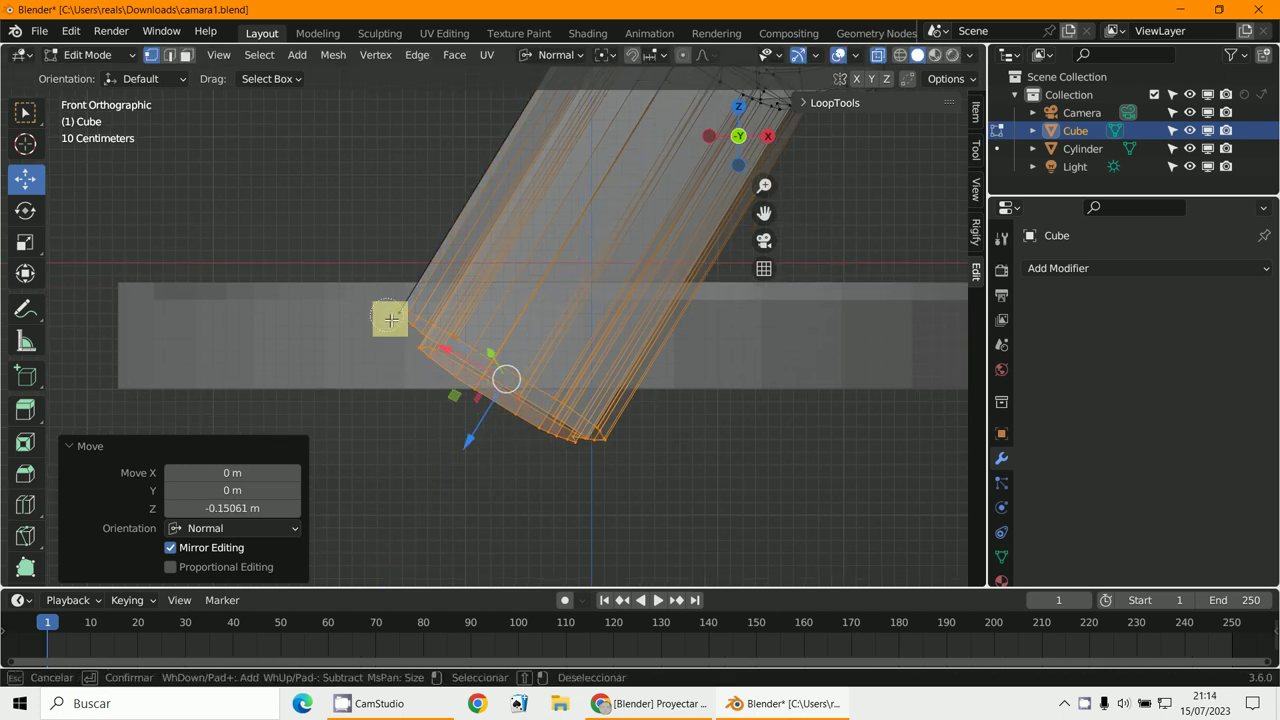
key("g")
key("z")
key("z")
left_click(473, 443)
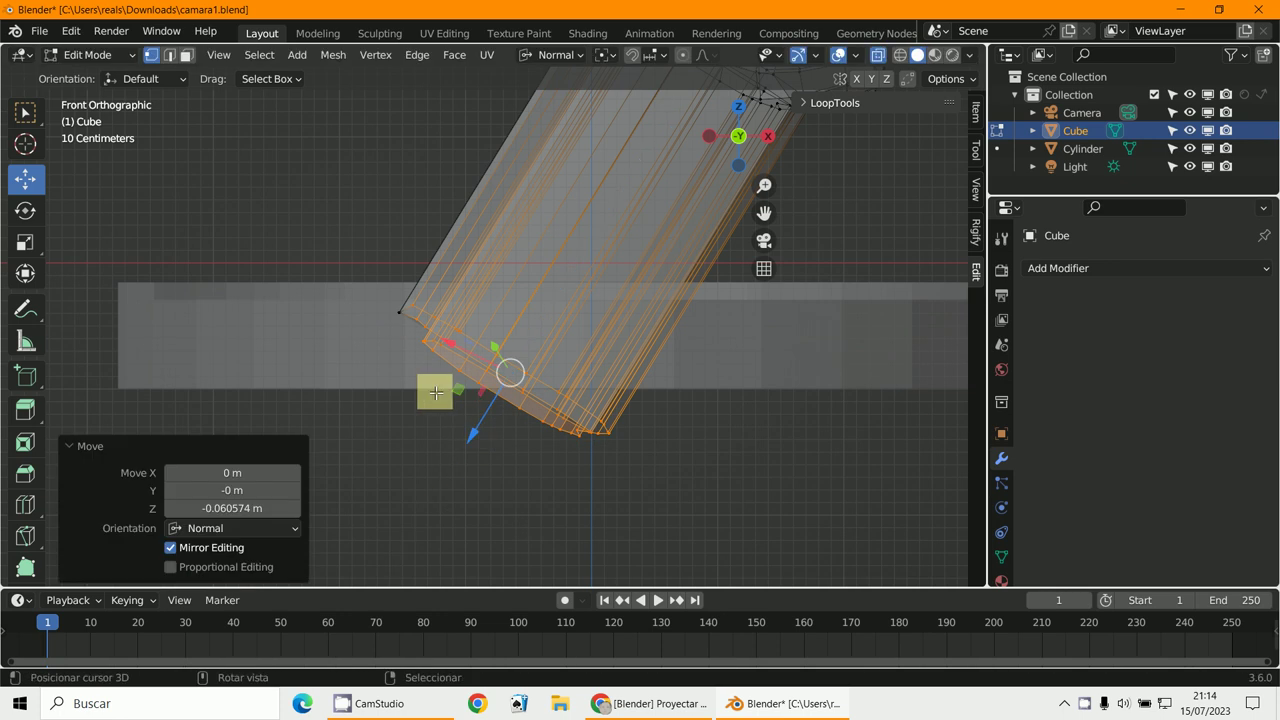
Step: Deselect the group of end vertices beside the highest corner and move the rest back about 0.199 m along normal Z
key("c")
left_click(416, 311)
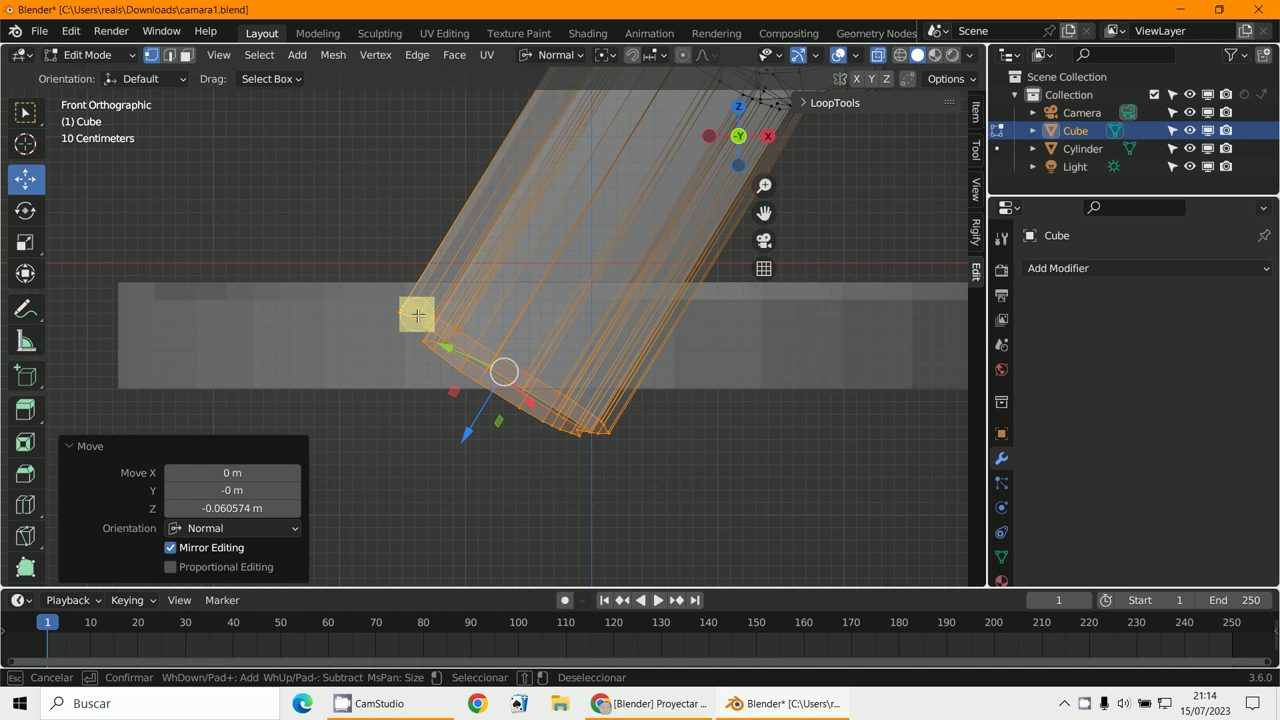
left_click_drag(413, 308, 426, 314, "shift")
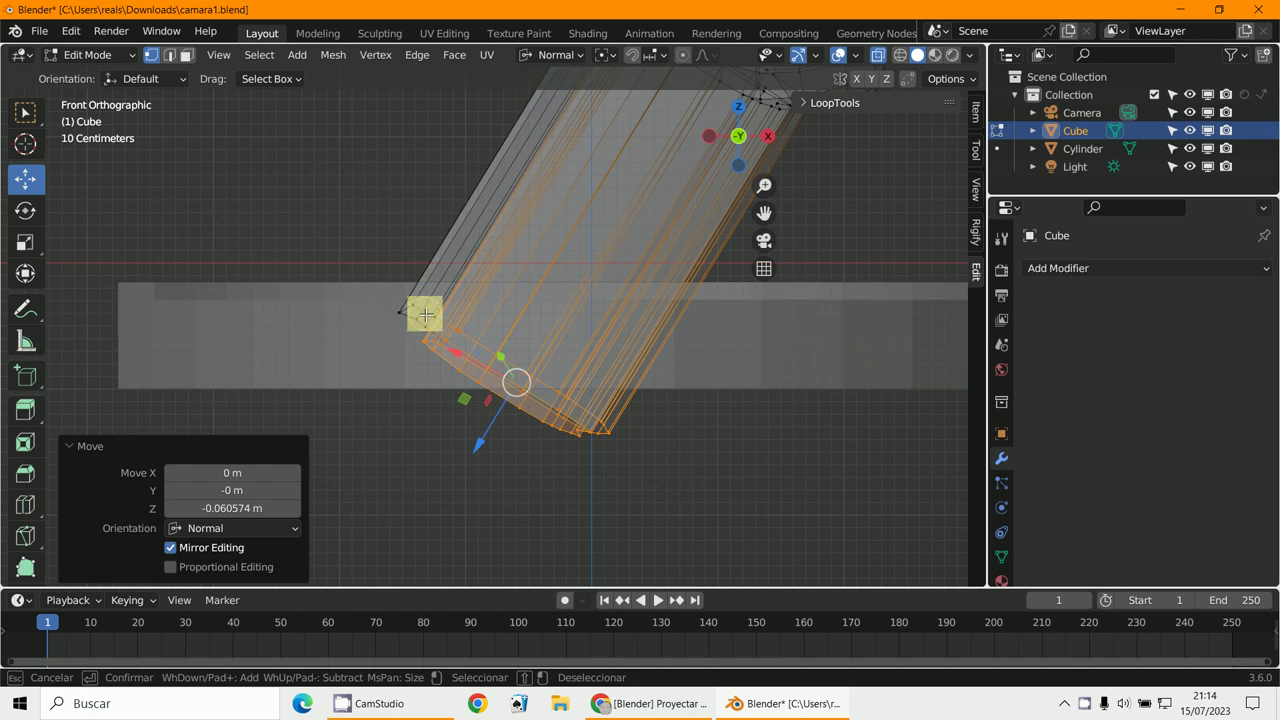
right_click(432, 315)
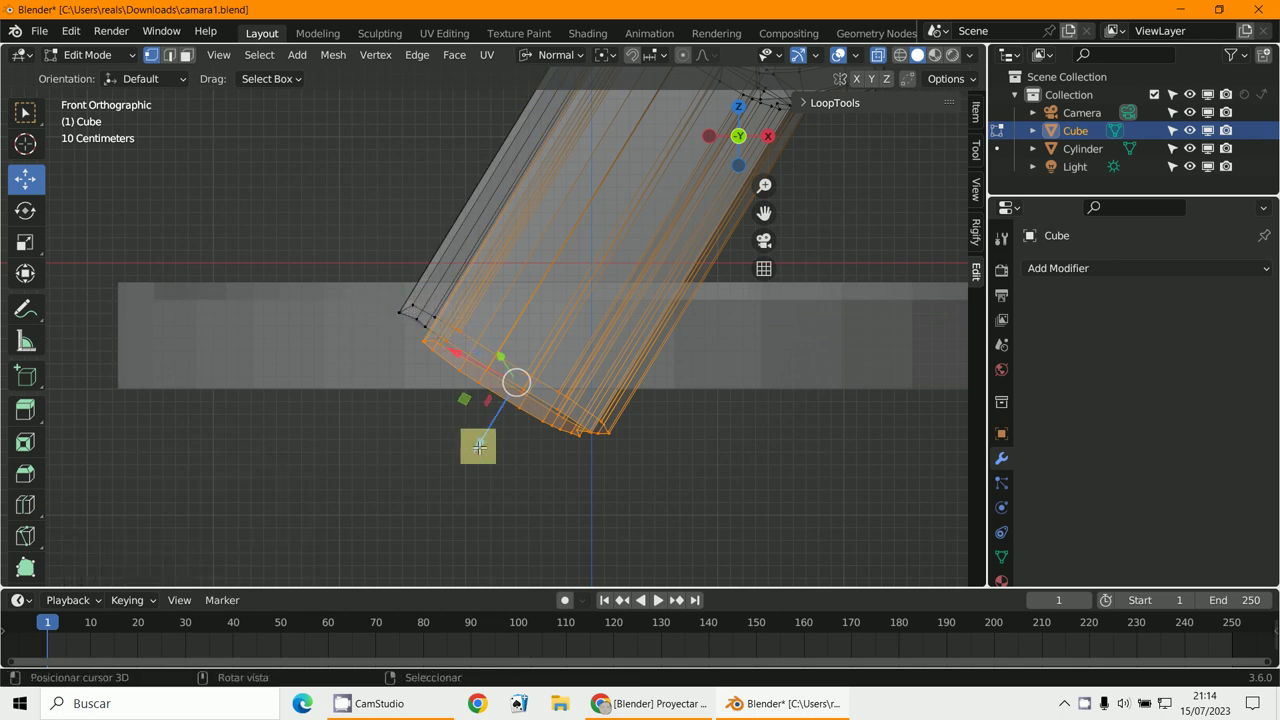
key("g")
key("z")
key("z")
left_click(491, 415)
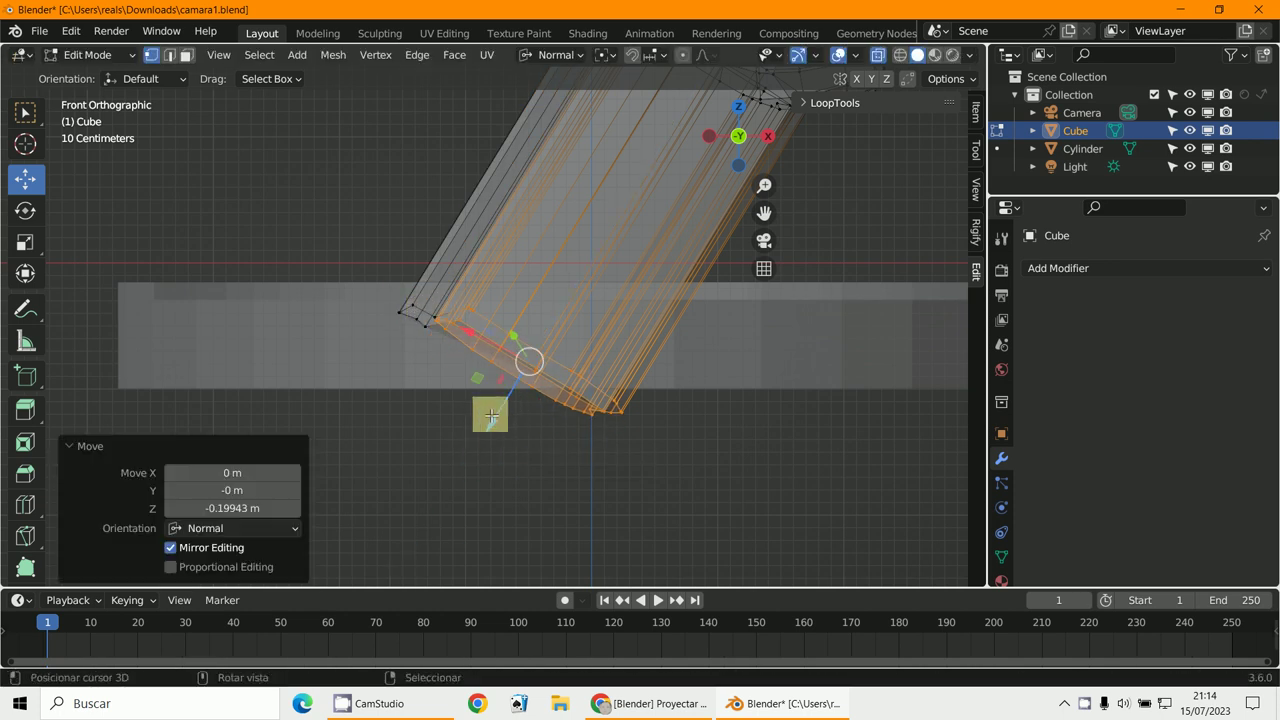
Step: Try to deselect the next group of end vertices inside the base and move the remaining ones
key("c")
left_click_drag(468, 318, 437, 323, "shift")
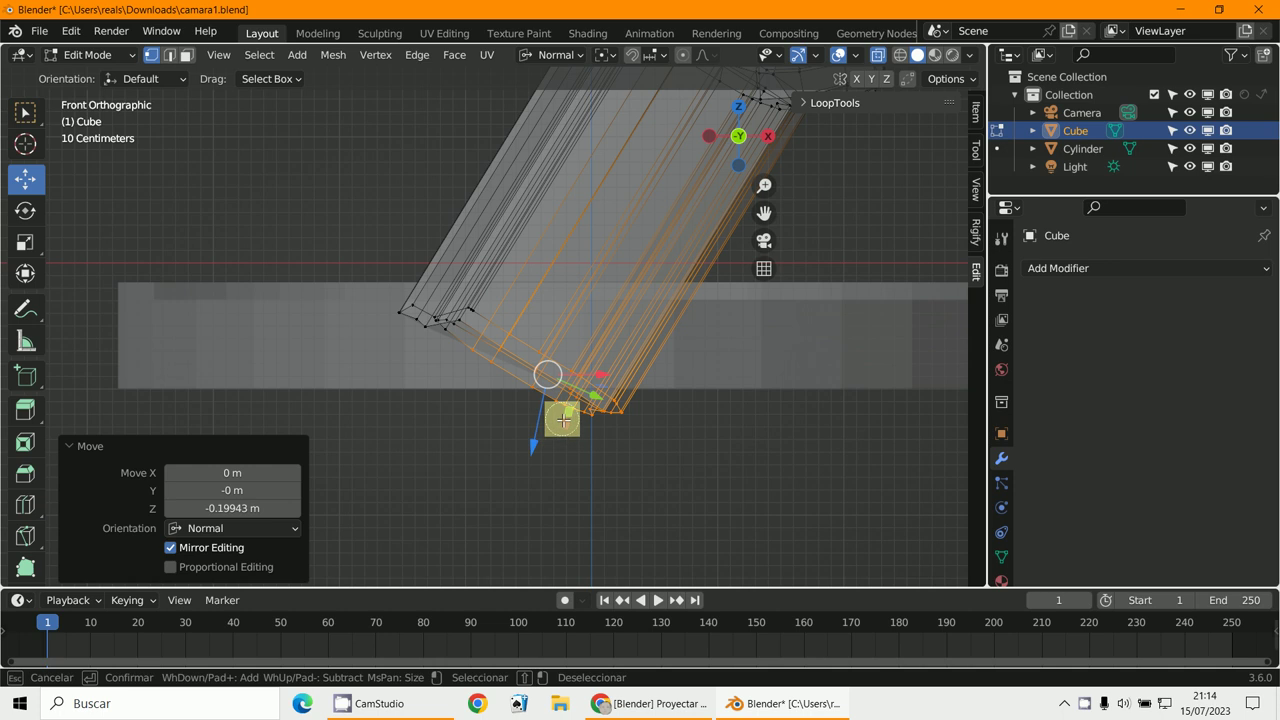
key("Escape")
left_click_drag(540, 429, 549, 420)
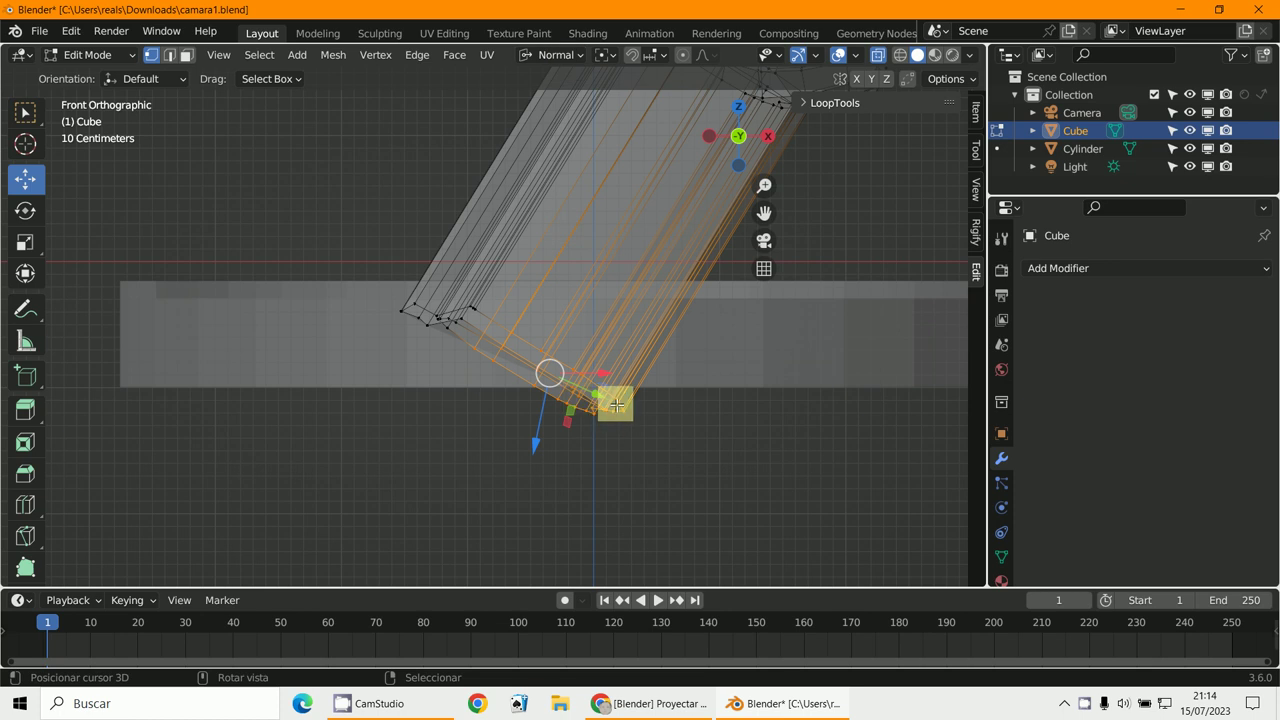
left_click_drag(558, 418, 550, 378)
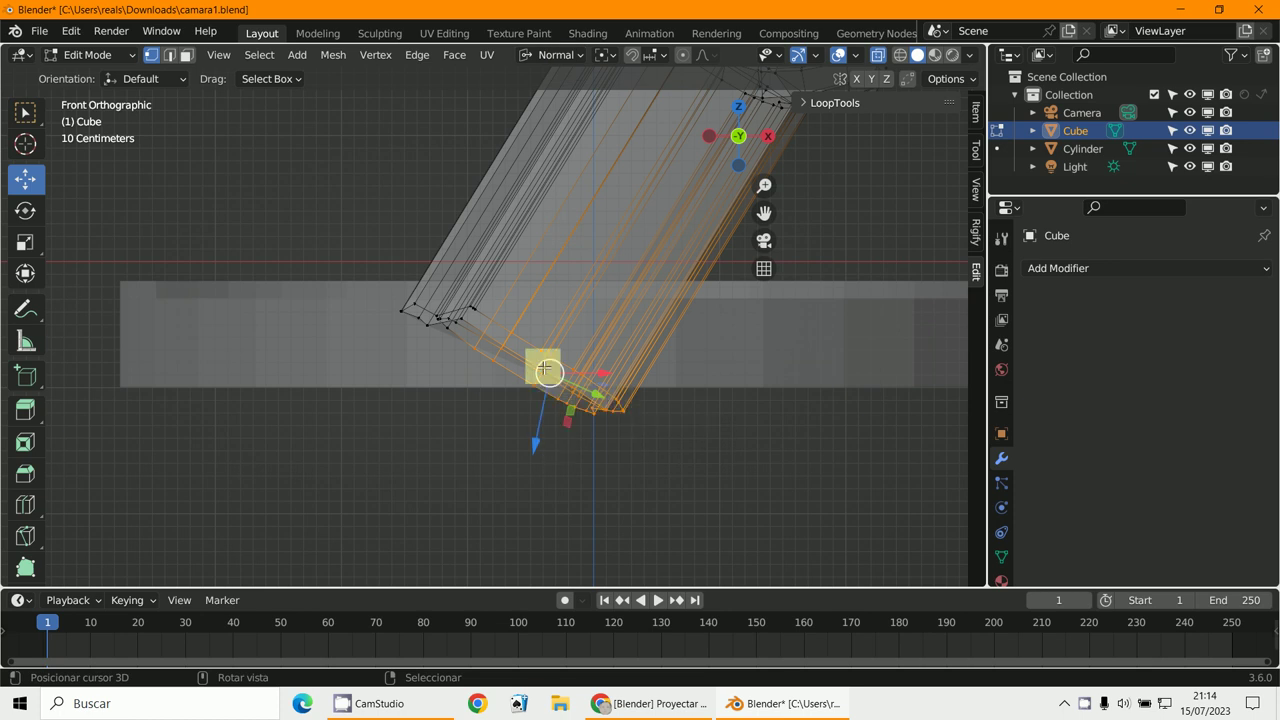
Step: Select a single vertex on the extruded end's lower edge in vertex mode and move it freely up within the round base
right_click(544, 368)
scroll(543, 372, "up", 2)
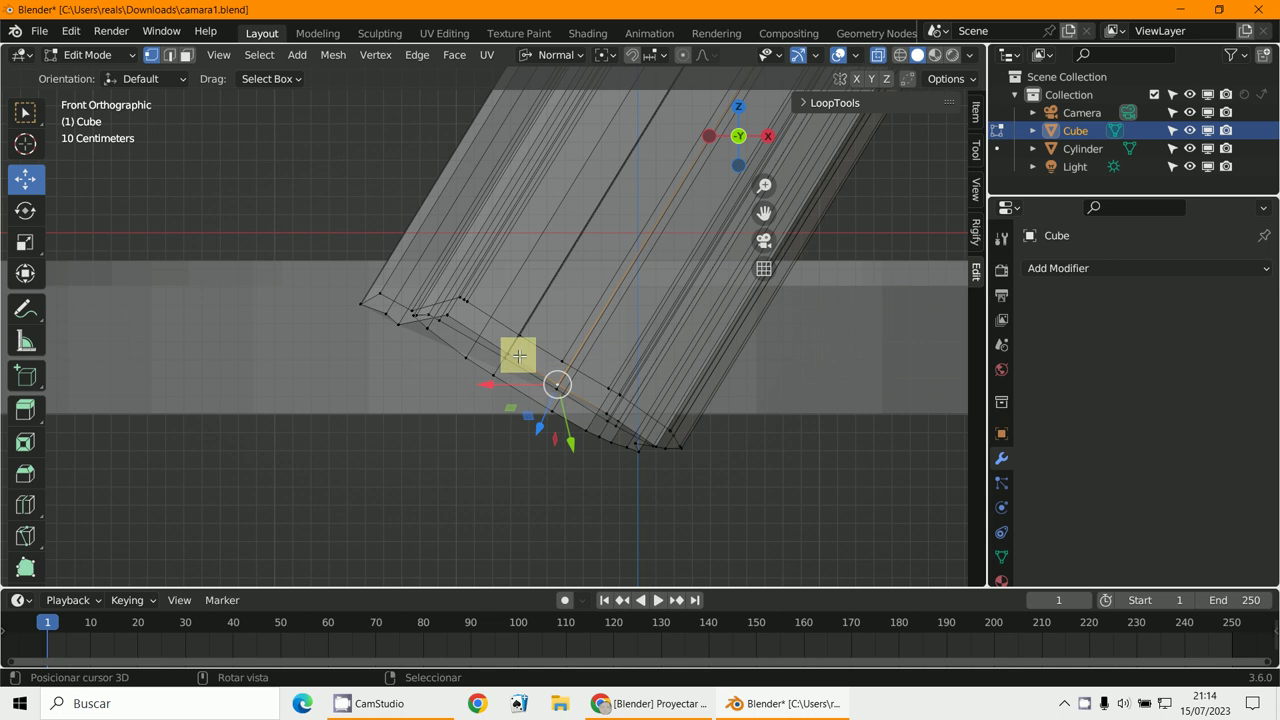
left_click(170, 56)
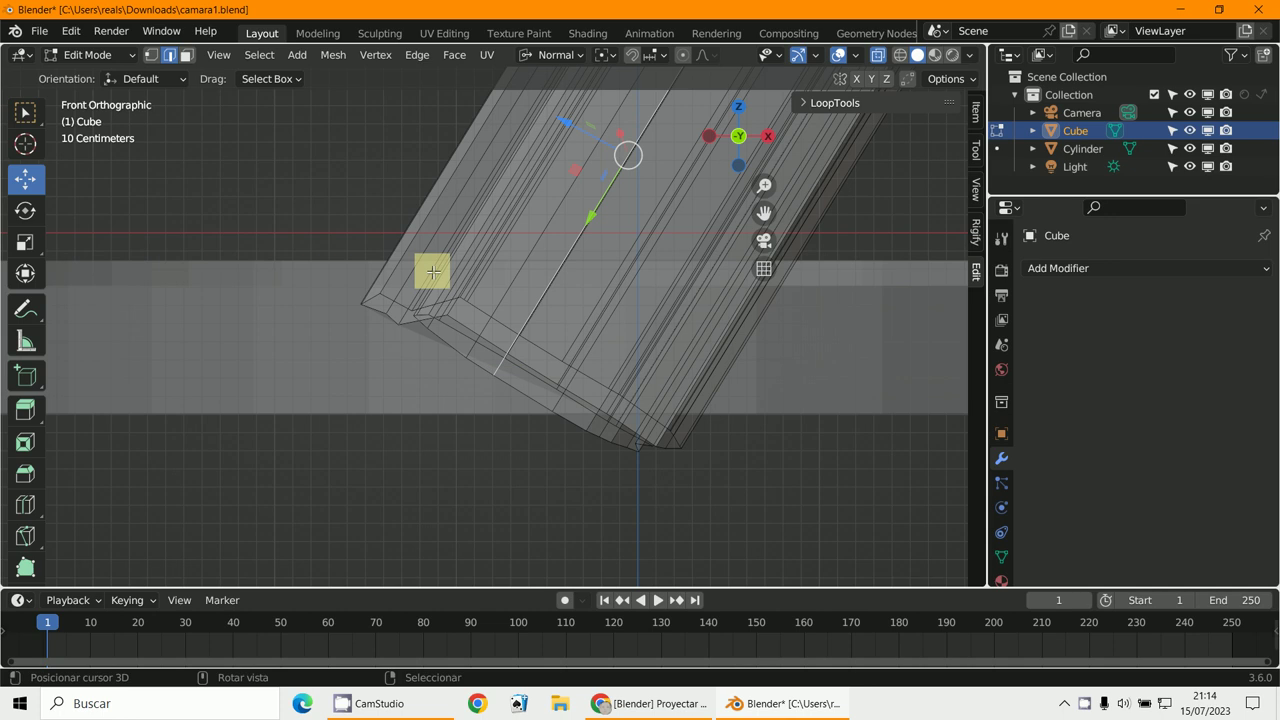
left_click(151, 57)
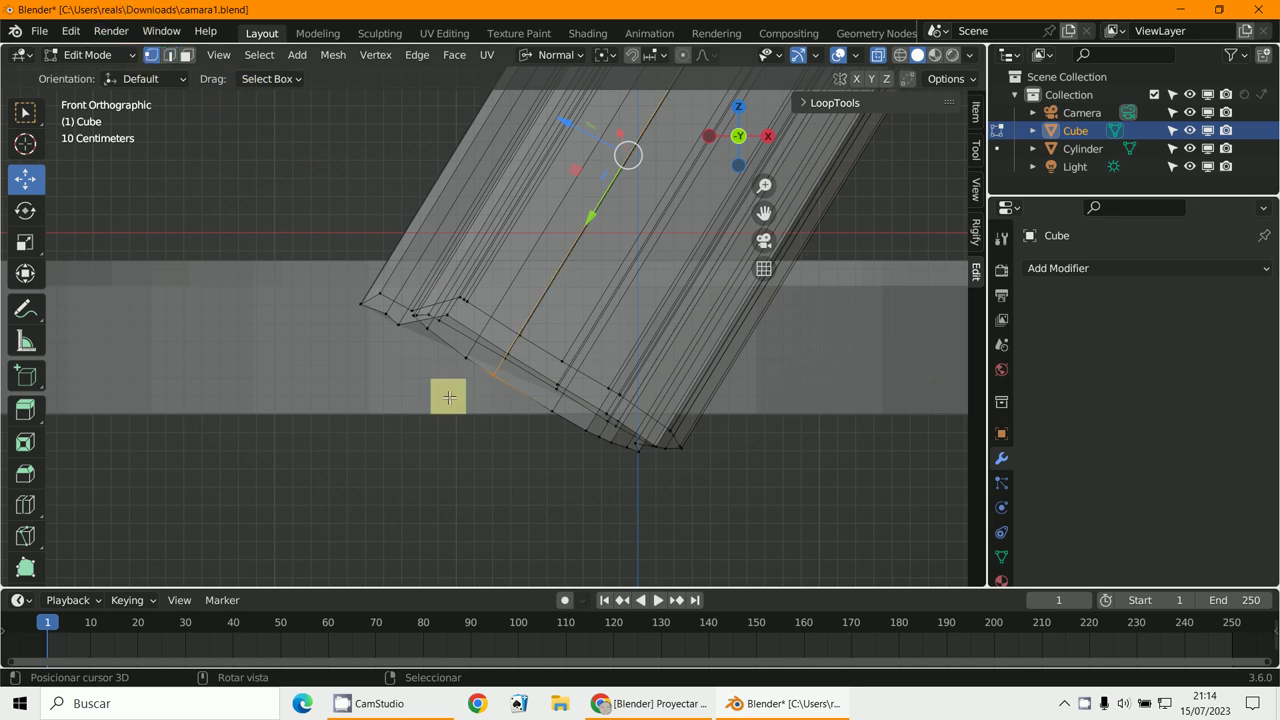
key("g")
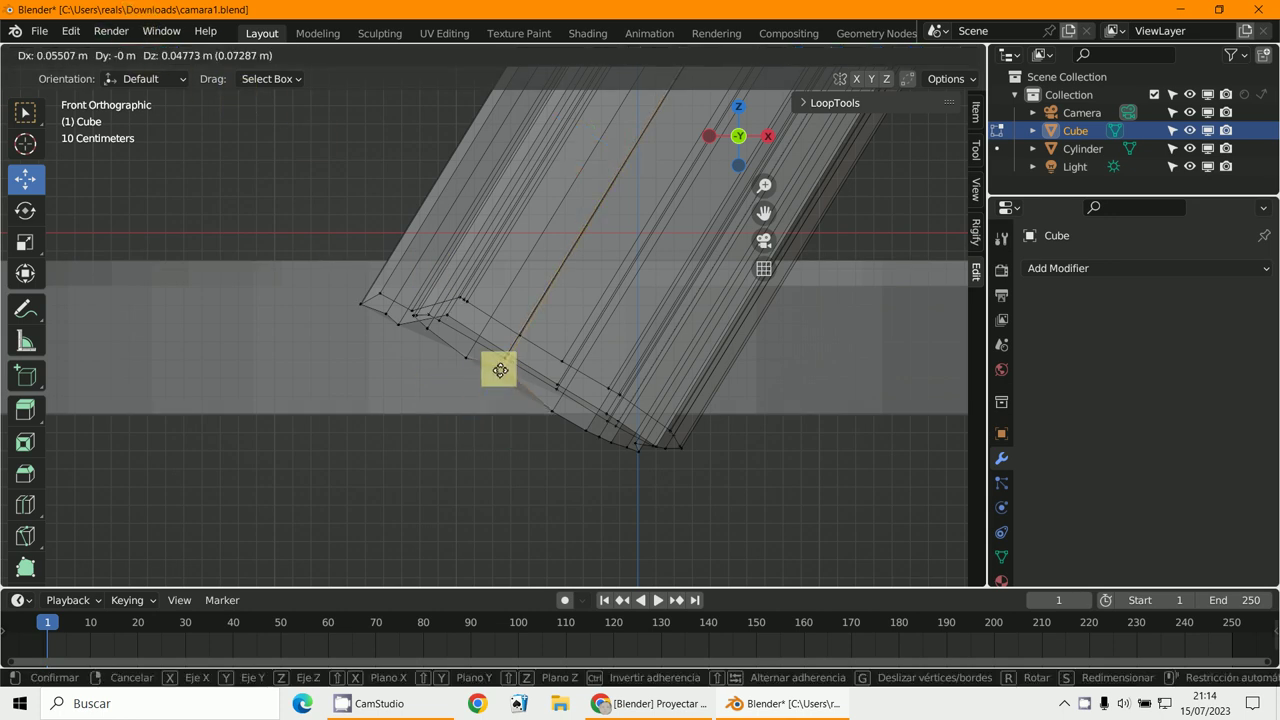
left_click(500, 369)
Step: Select the extruded end's lowest vertices and move them about 0.132 m in X and 0.224 m in Z, up into the base
right_click(560, 432)
key("c")
mouse_move(548, 412)
left_mouse_down()
mouse_move(640, 460)
mouse_move(614, 426)
mouse_move(649, 380)
mouse_move(649, 417)
mouse_move(683, 454)
mouse_move(641, 423)
left_mouse_up()
right_click(640, 460)
key("alt+a")
key("c")
right_click(614, 419)
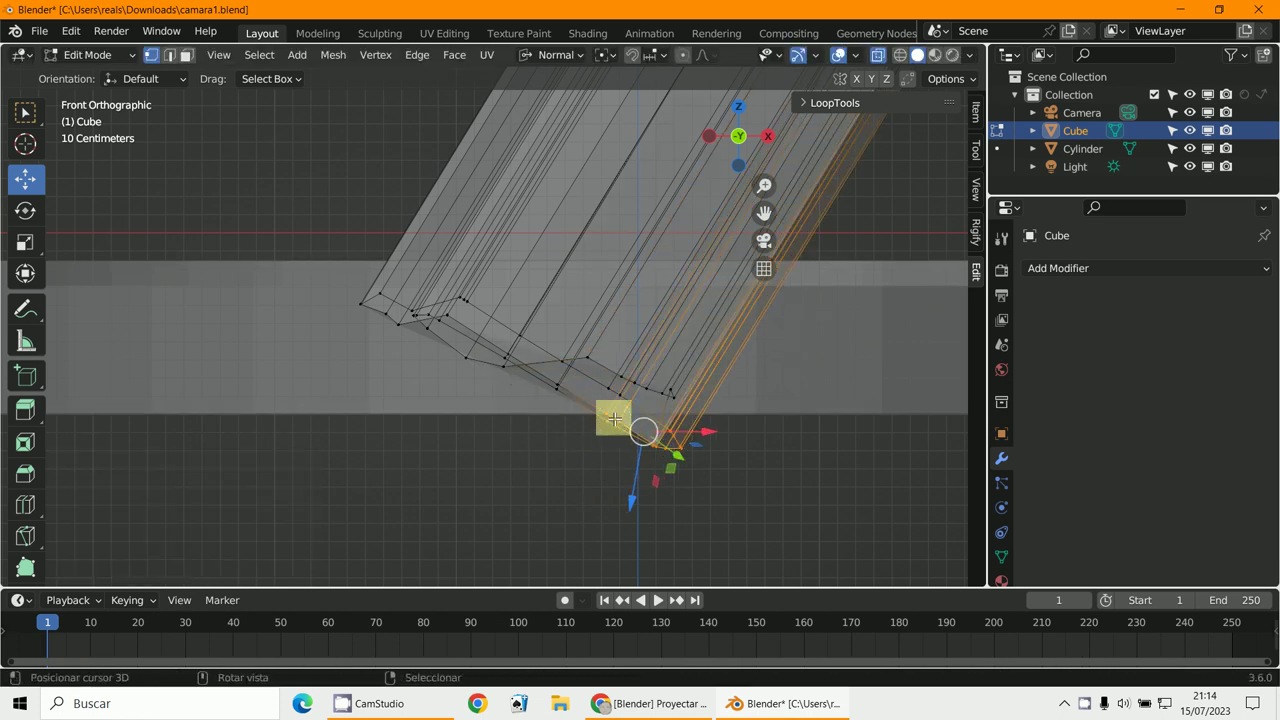
key("g")
left_click(639, 378)
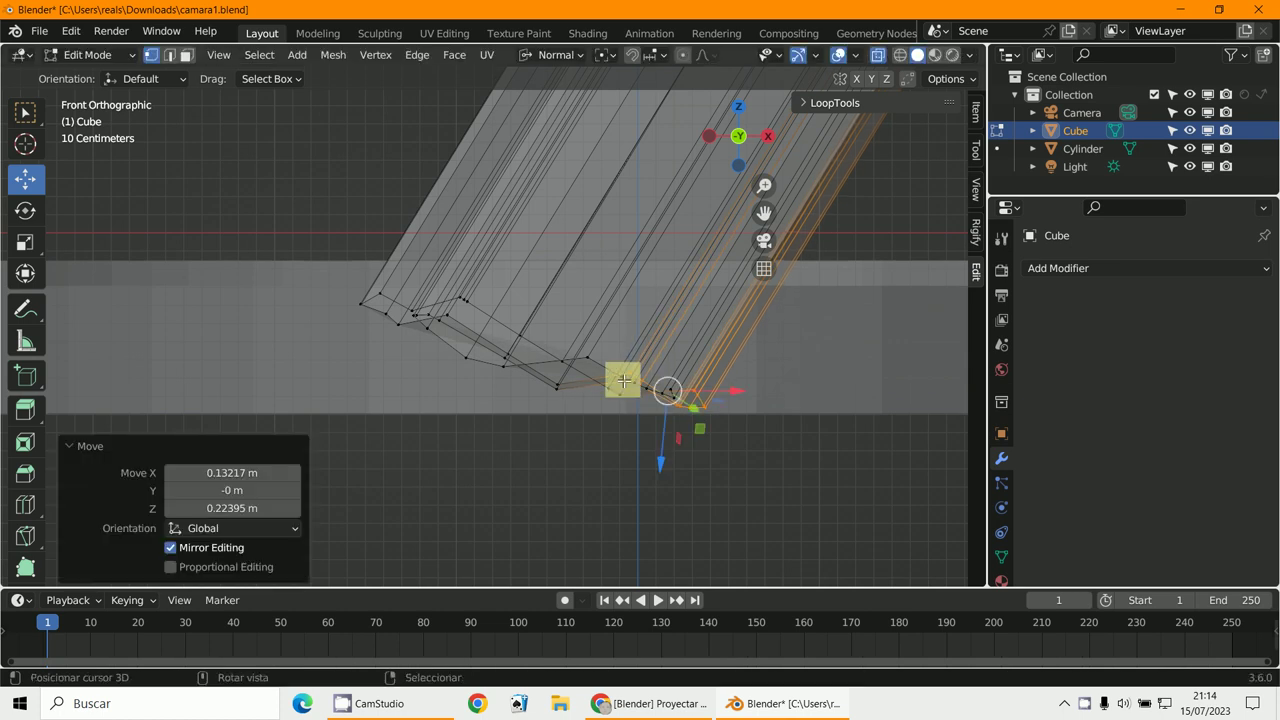
Step: Return the curved mesh to Object Mode and turn off X-ray display
middle_click_drag(585, 394, 440, 449)
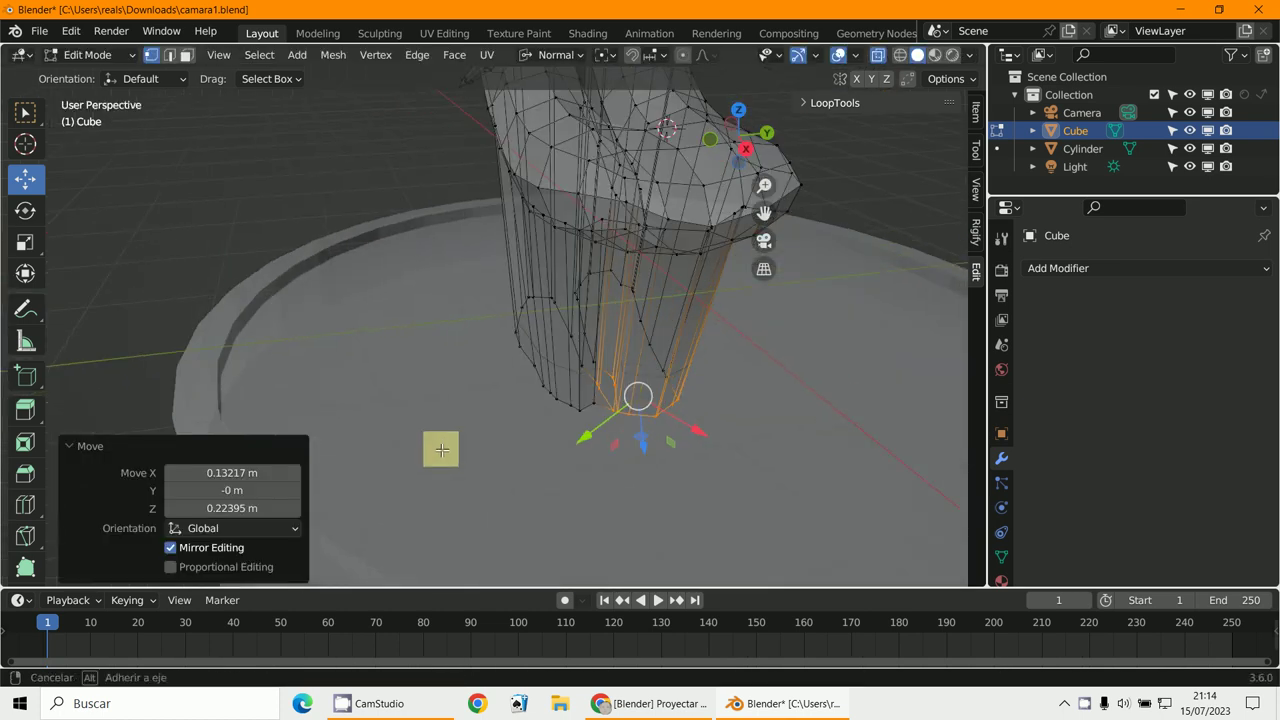
left_click(88, 54)
left_click(100, 74)
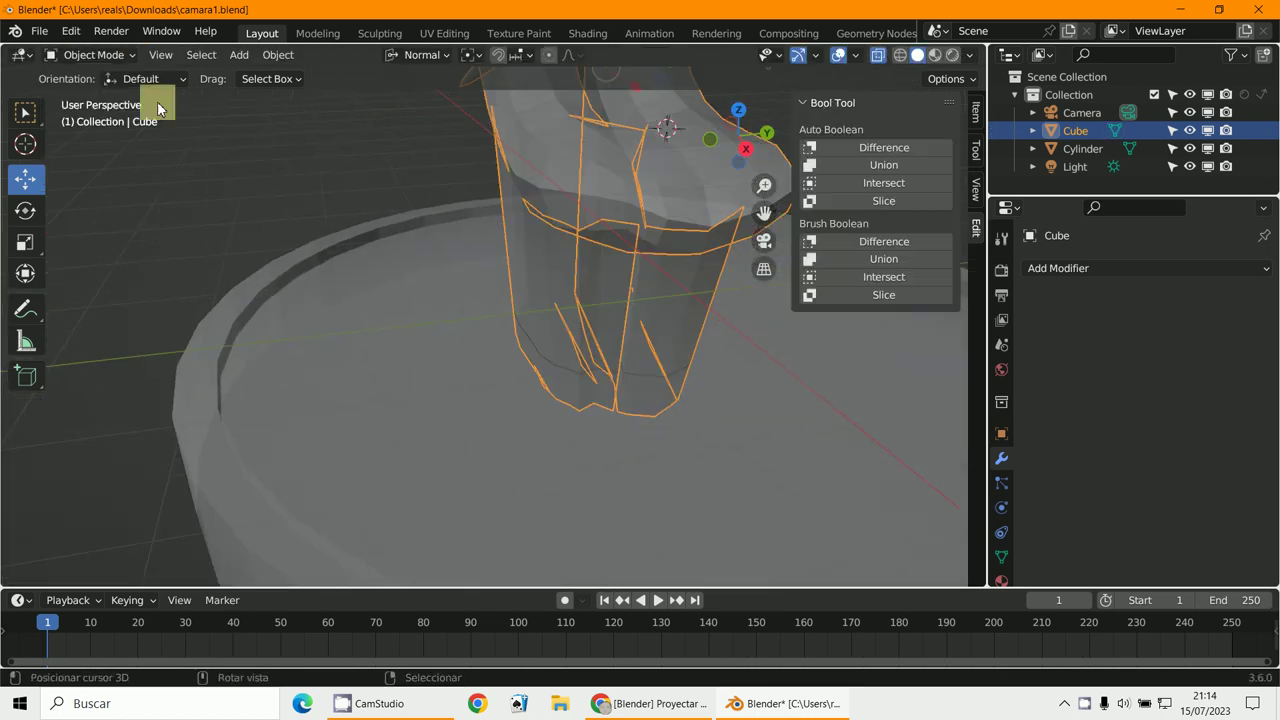
left_click(881, 58)
Step: Examine the round base from the side and from below for any part of the extruded end sticking out
scroll(811, 260, "down", 5)
mouse_move(674, 331)
middle_mouse_down()
mouse_move(673, 297)
mouse_move(654, 308)
middle_mouse_up()
scroll(654, 308, "up", 3)
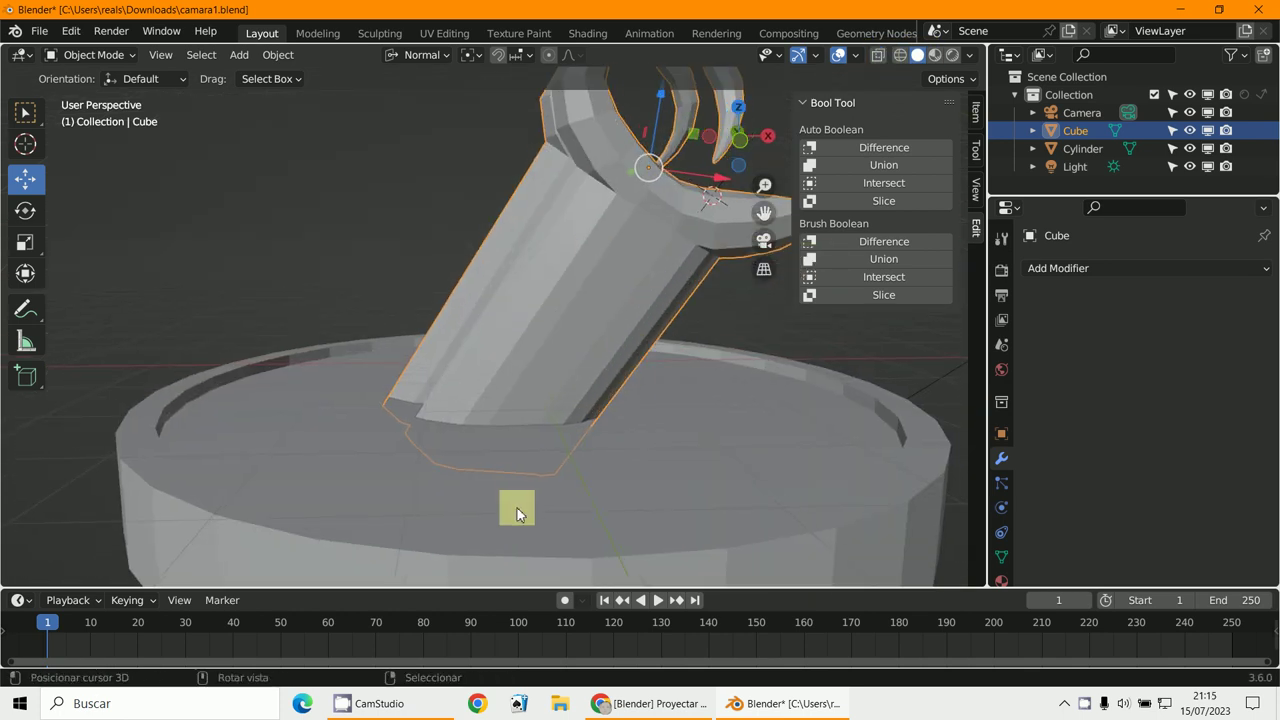
scroll(517, 514, "down", 4)
middle_click_drag(534, 403, 545, 347)
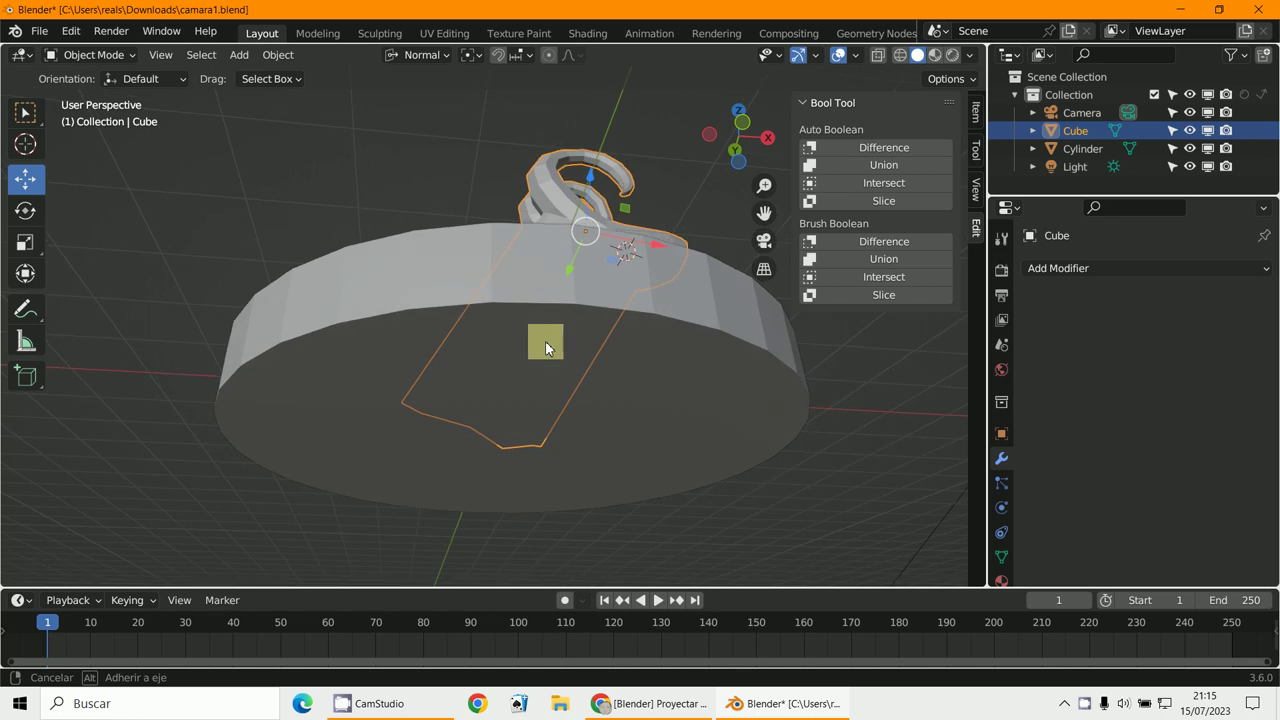
left_click(679, 221)
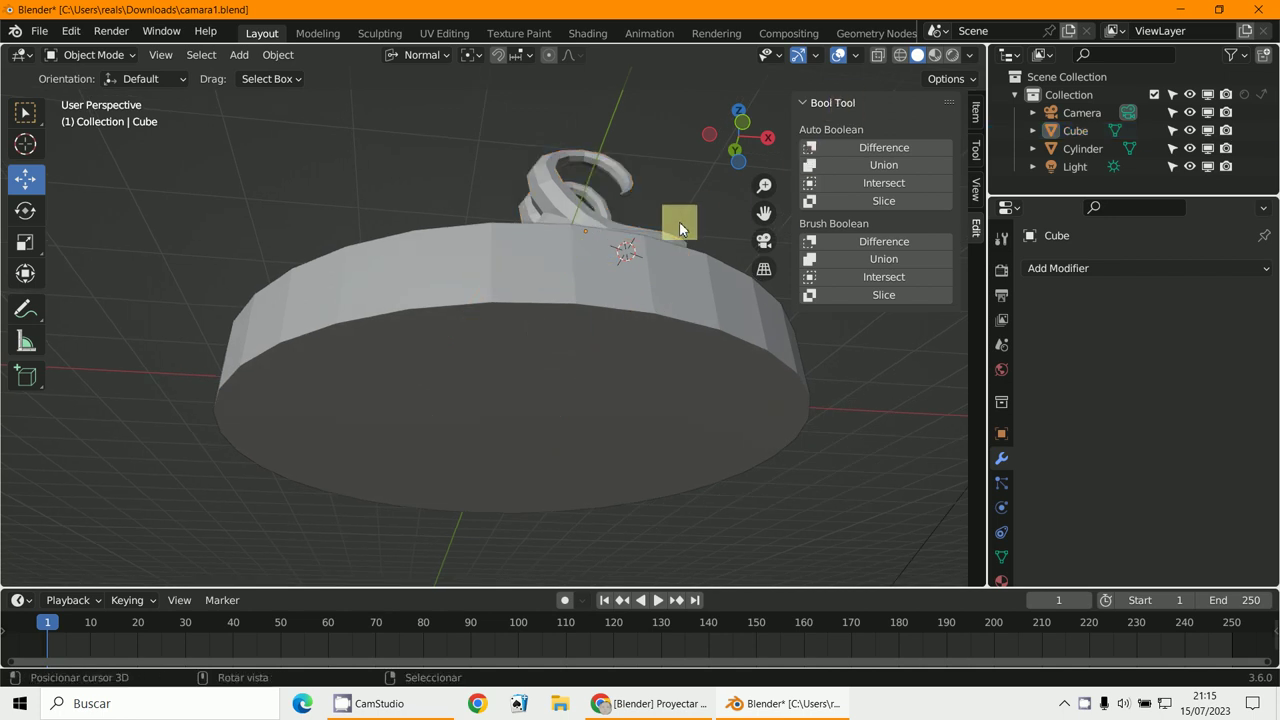
middle_click_drag(622, 309, 549, 446)
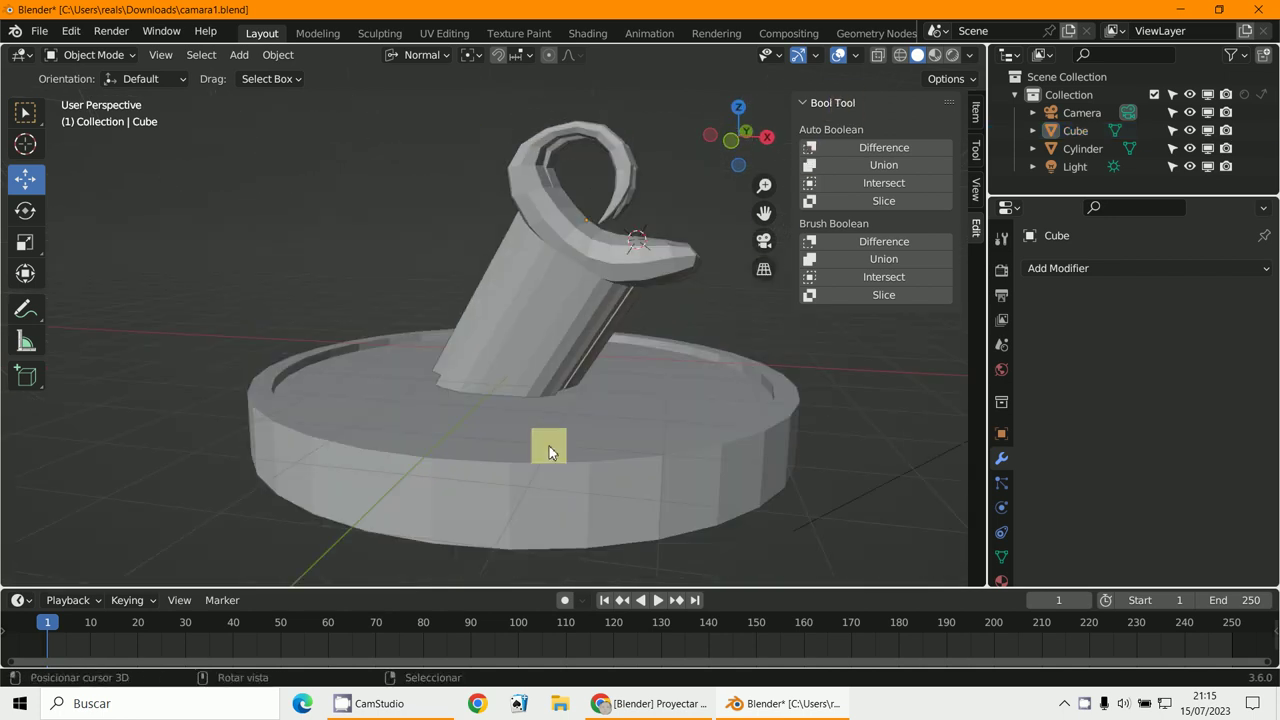
Step: Join the curved mesh and the round base into one object with an Auto Boolean Union, keeping the base as the active object
left_click(536, 336)
left_click(507, 442, "shift")
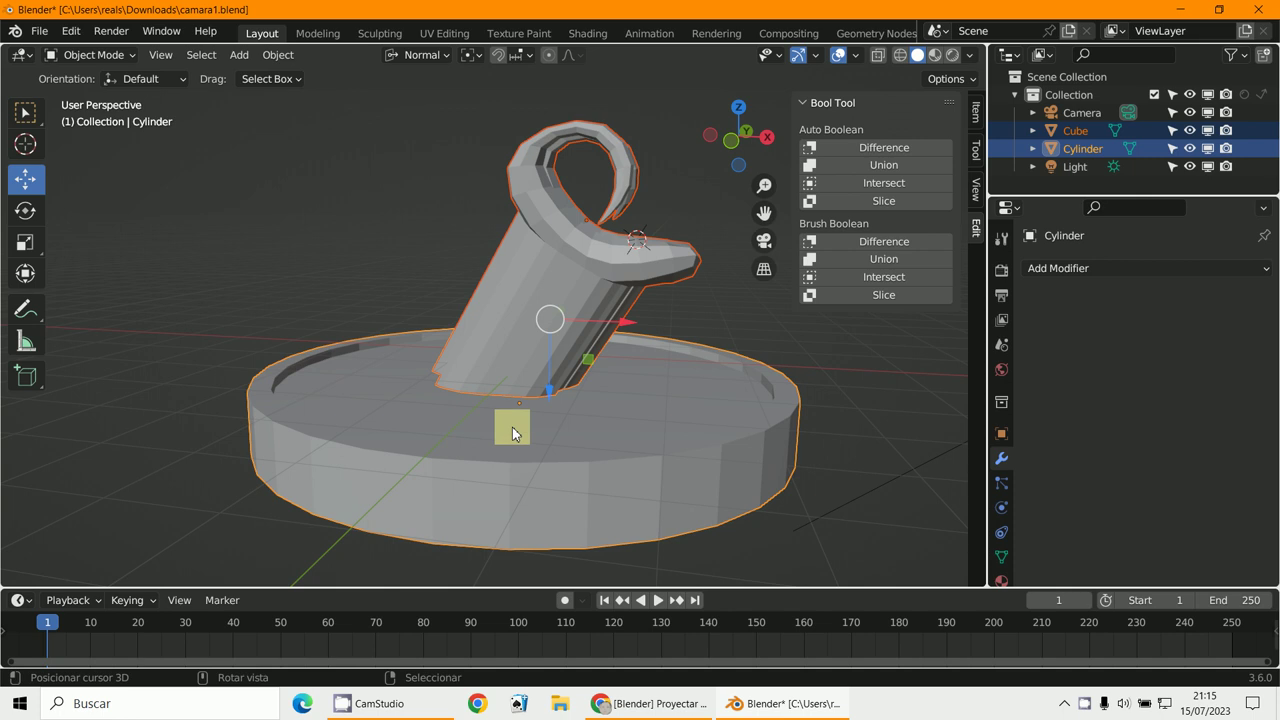
left_click(883, 166)
middle_click_drag(691, 286, 644, 292)
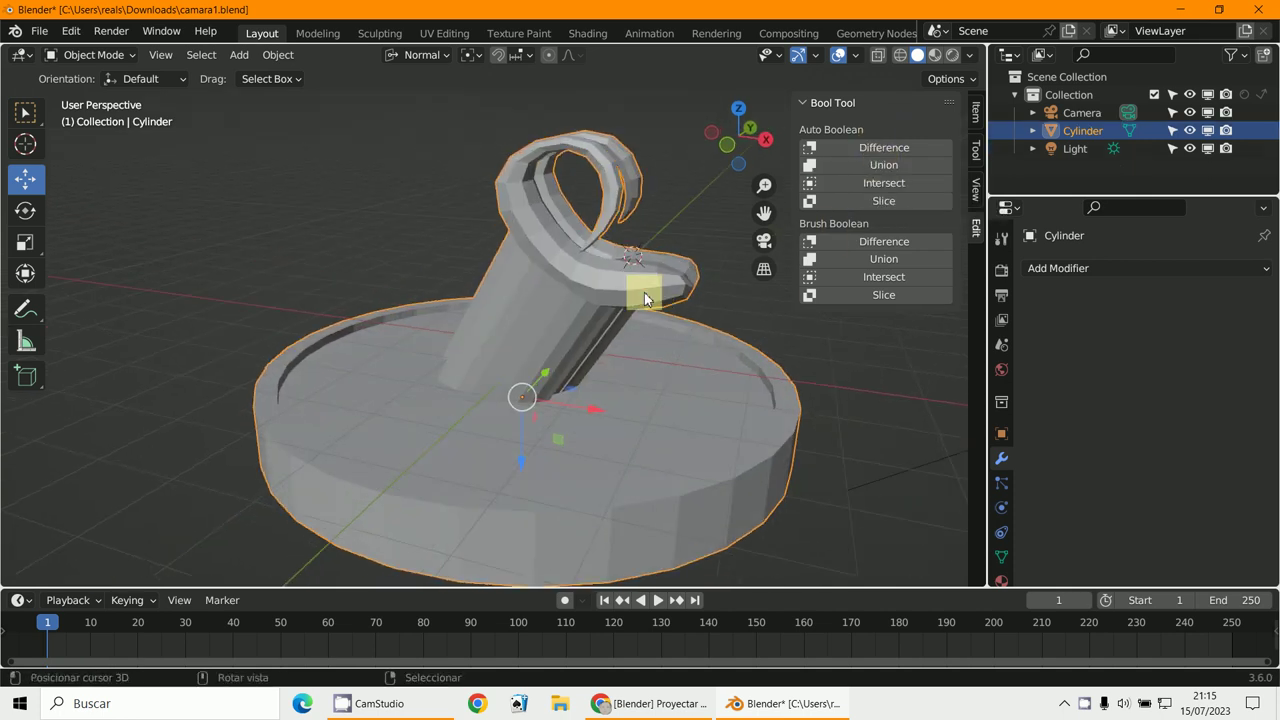
Step: Triangulate all faces of the joined mesh in Edit Mode
left_click(57, 54)
left_click(60, 54)
left_click(75, 73)
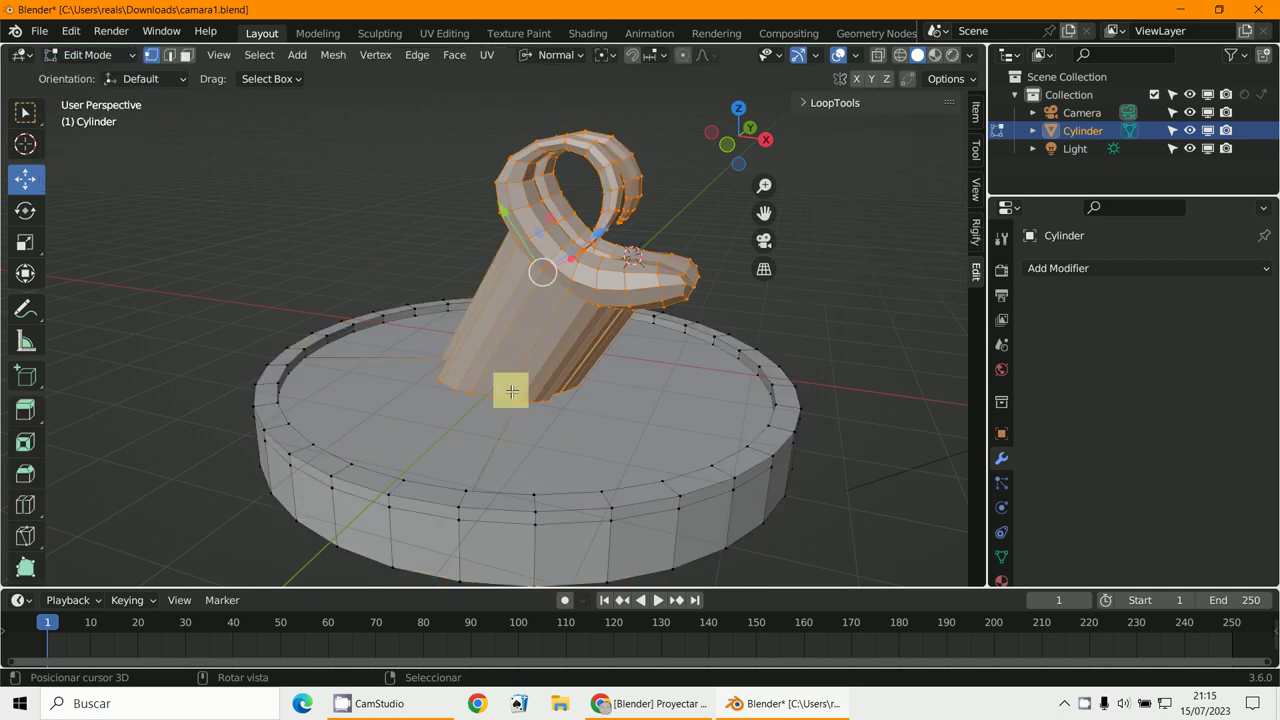
key("a")
scroll(527, 440, "up", 4)
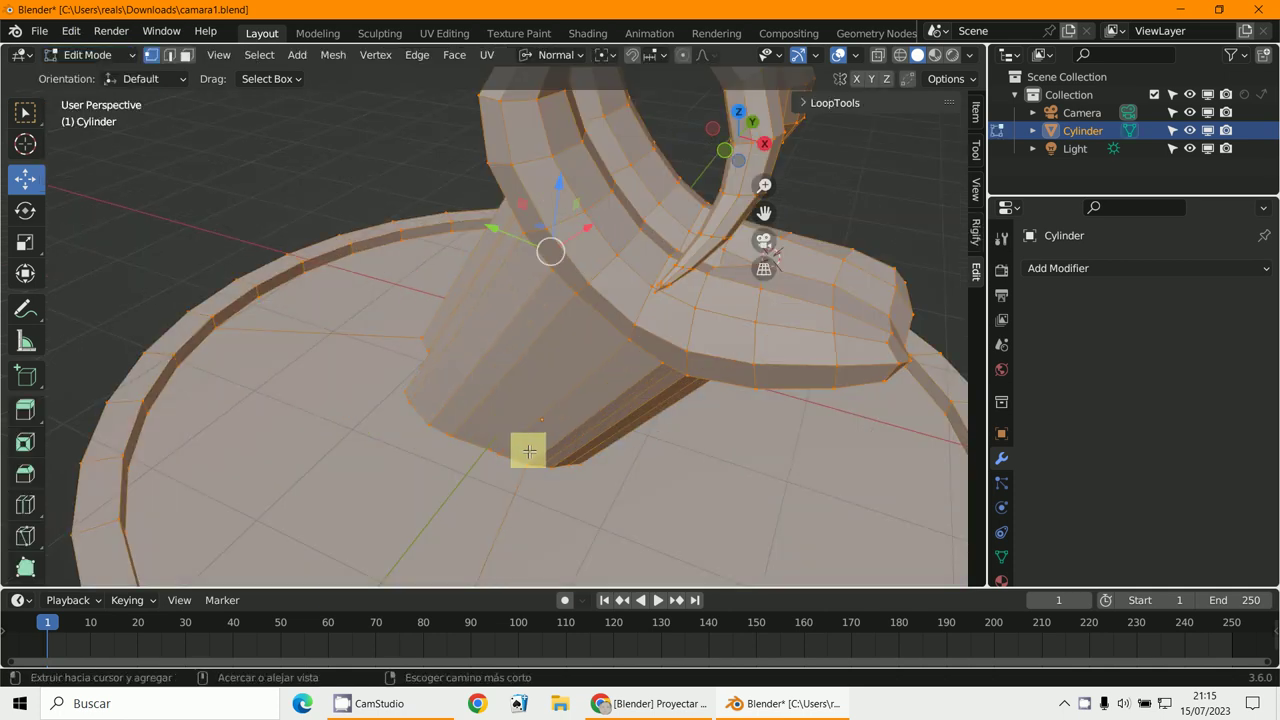
key("ctrl+t")
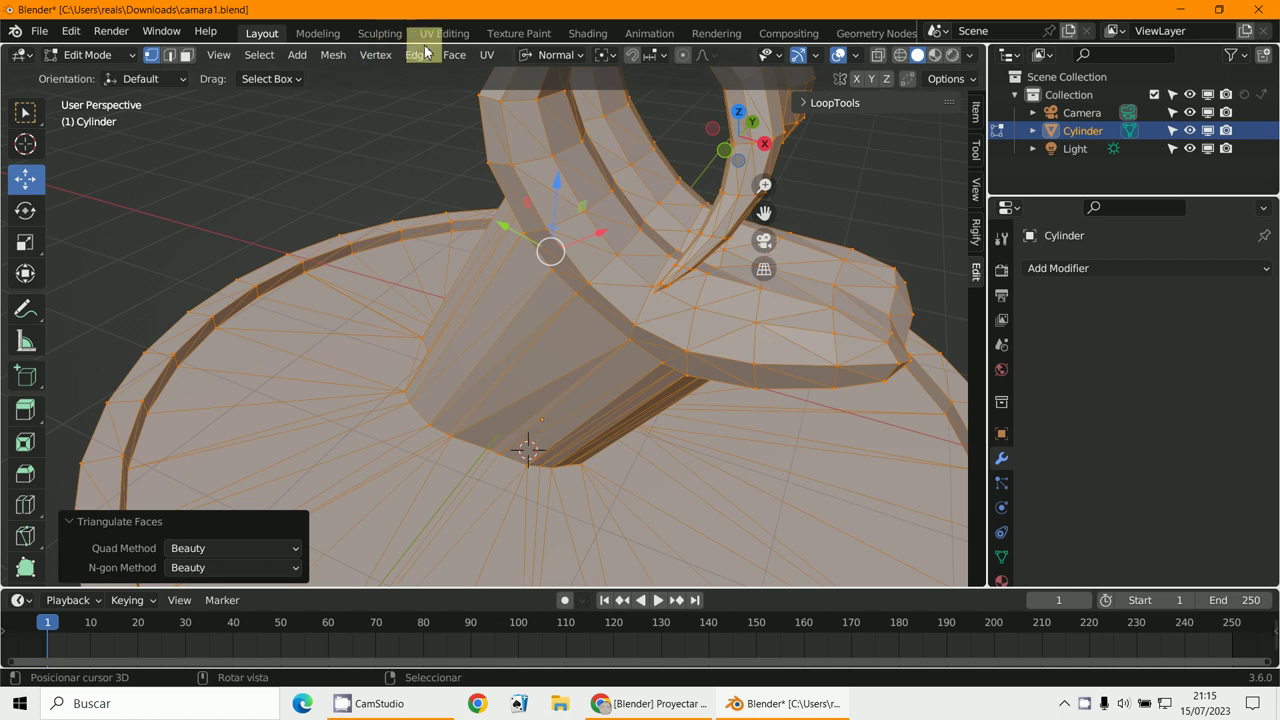
left_click(378, 56)
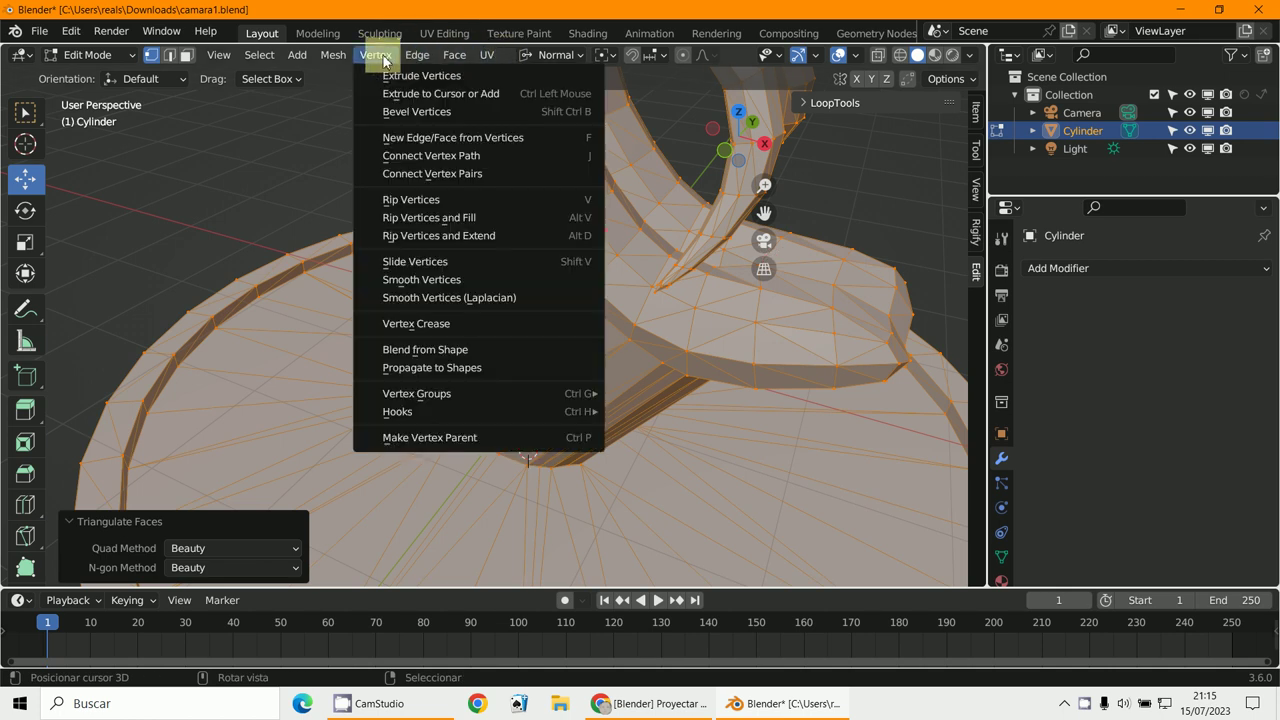
mouse_move(437, 62)
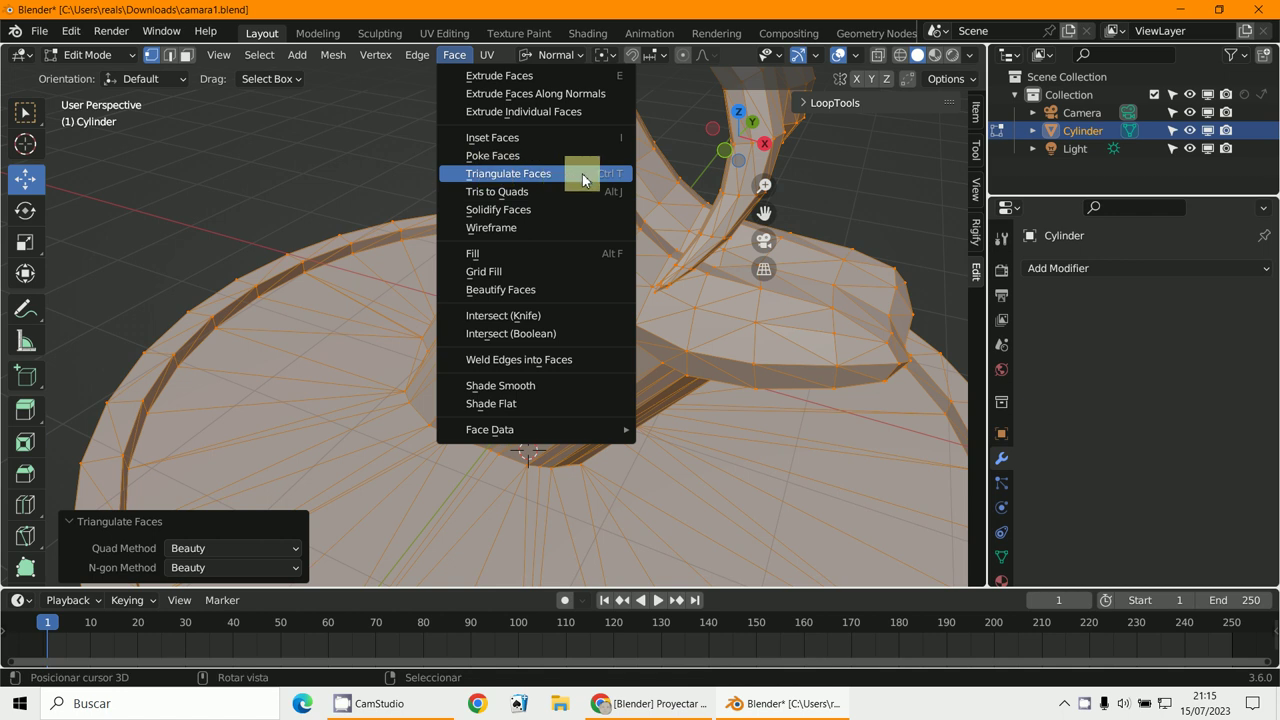
Step: Convert the joined mesh's triangles back to quads with Tris to Quads at 40° face and shape angles
scroll(606, 532, "up", 2)
middle_click_drag(609, 463, 599, 385, "shift")
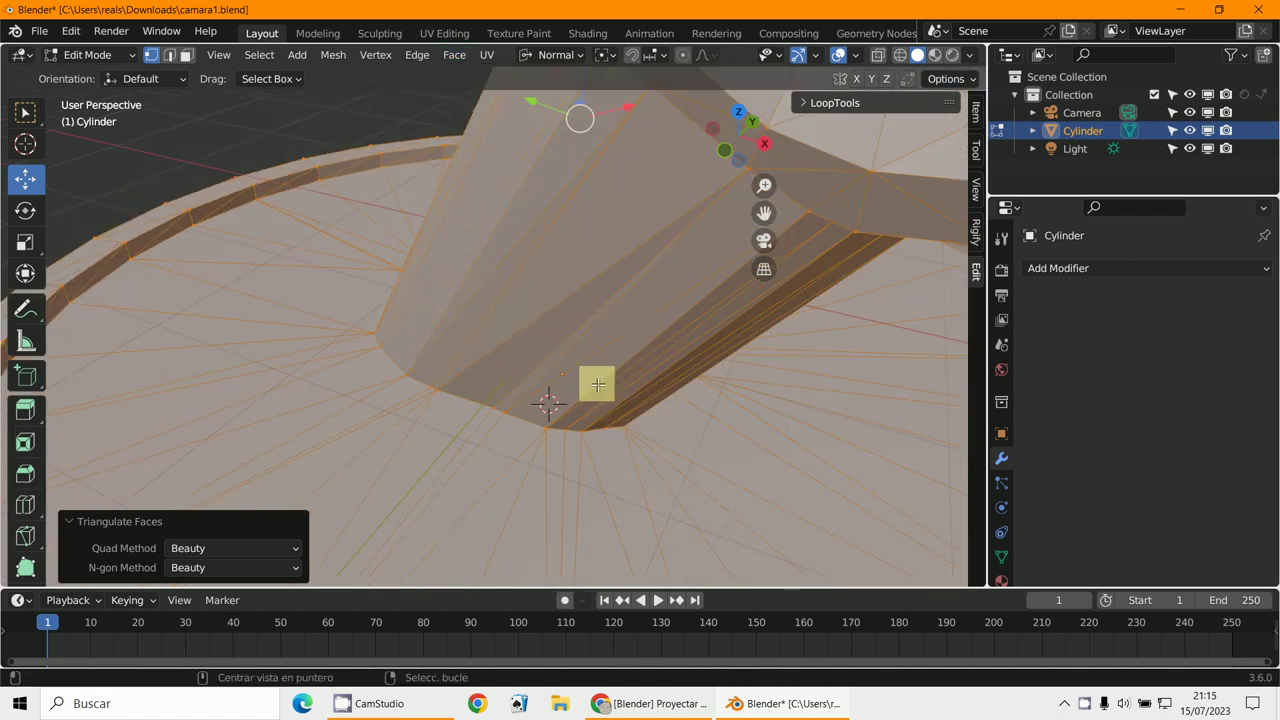
key("alt+j")
right_click(597, 384, "shift")
left_click(453, 55)
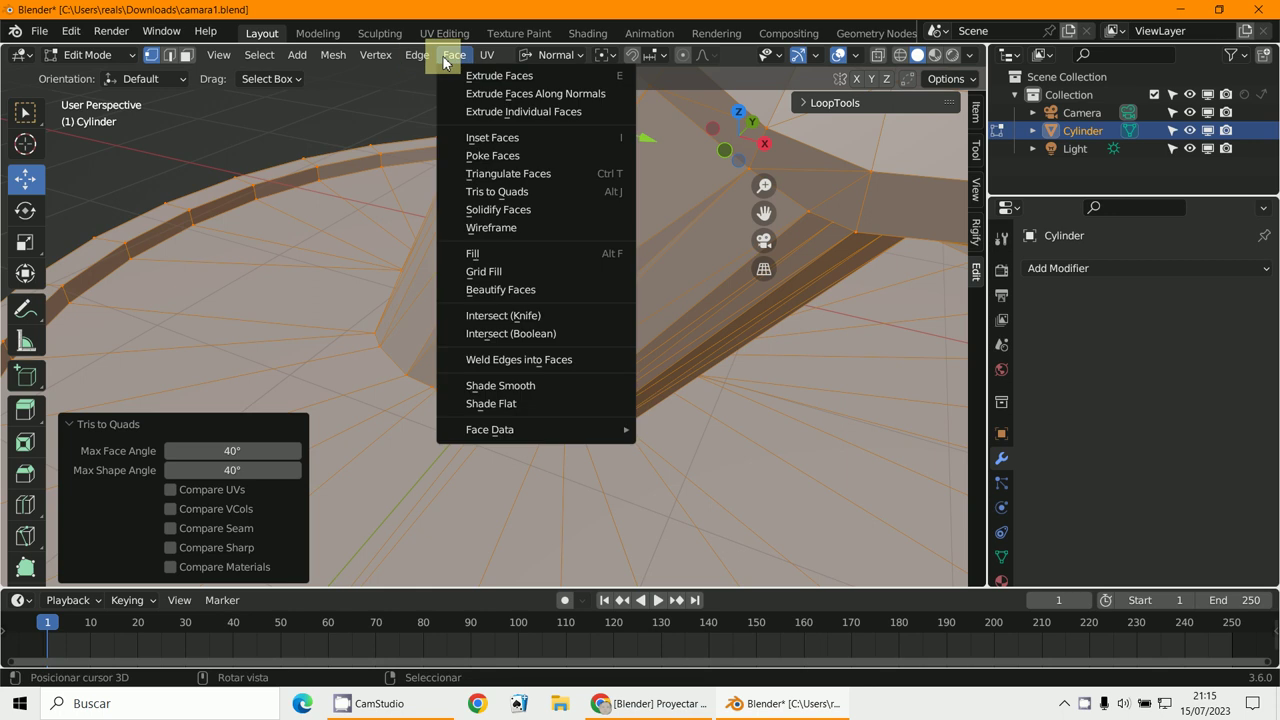
left_click(586, 191)
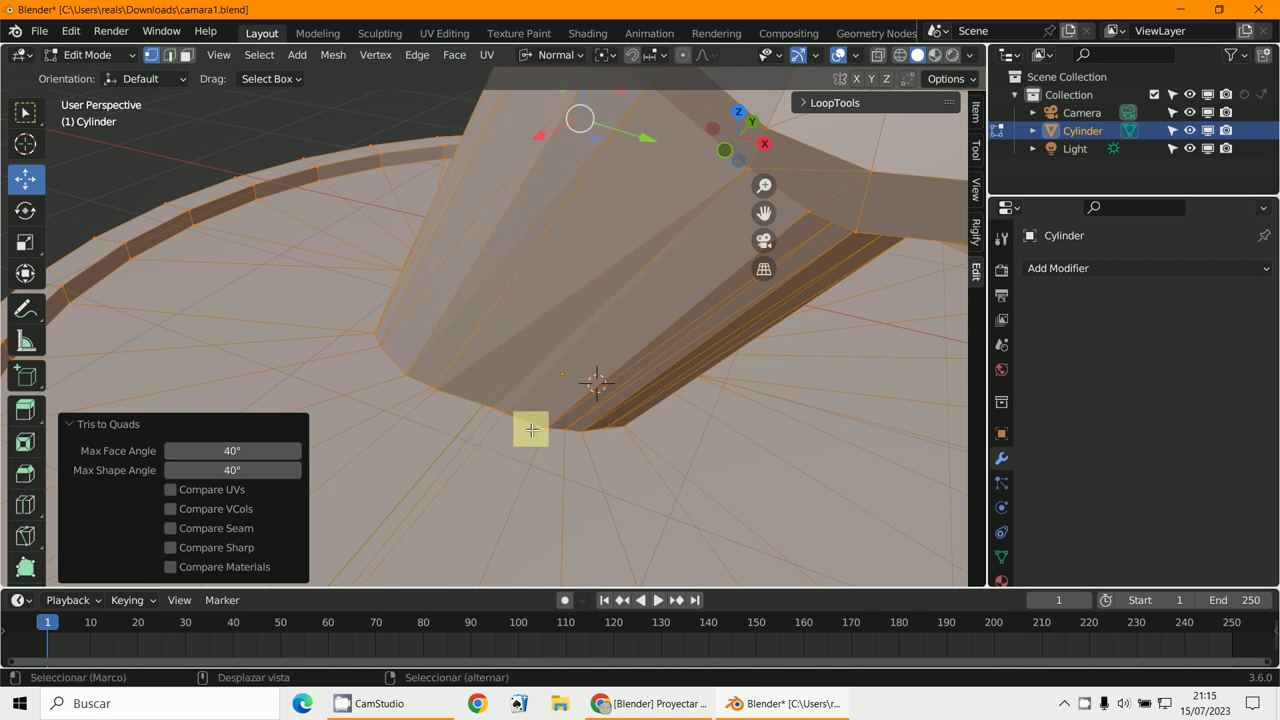
Step: Box-select the large central faces on the base's underside in face mode and hide them
middle_click_drag(529, 429, 566, 277)
left_click(523, 275)
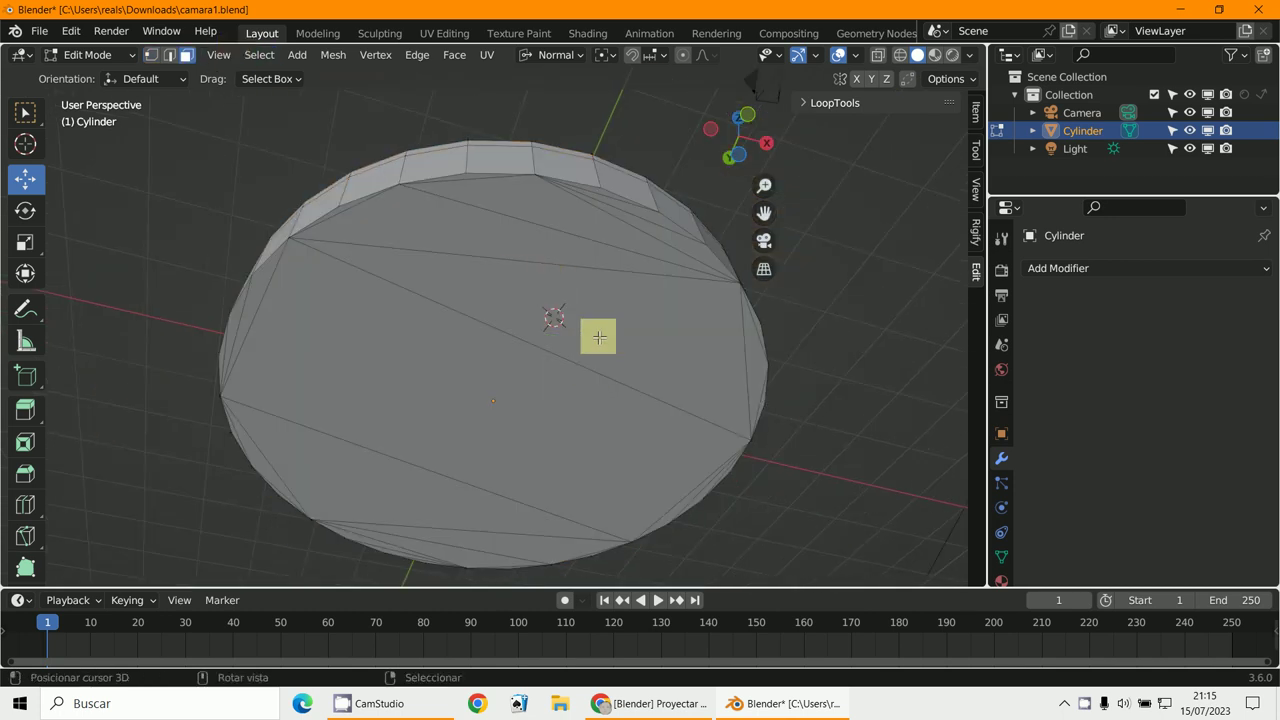
key("b")
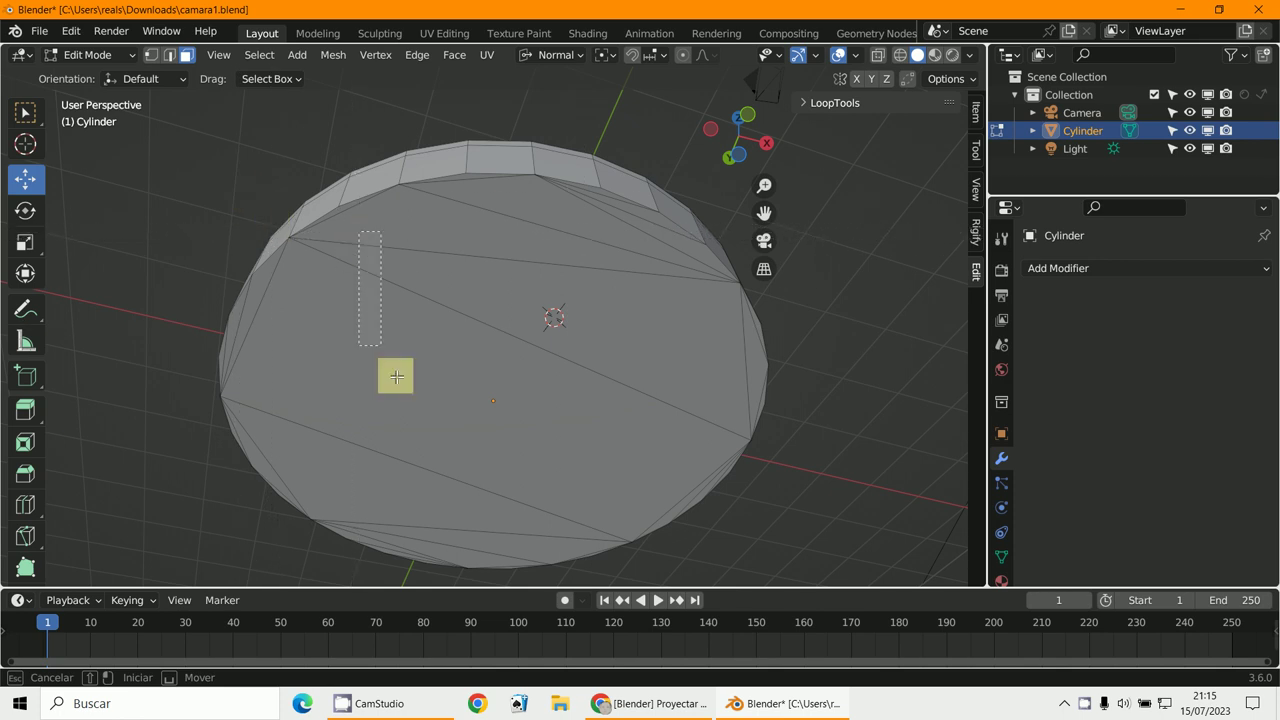
left_click_drag(584, 506, 594, 493)
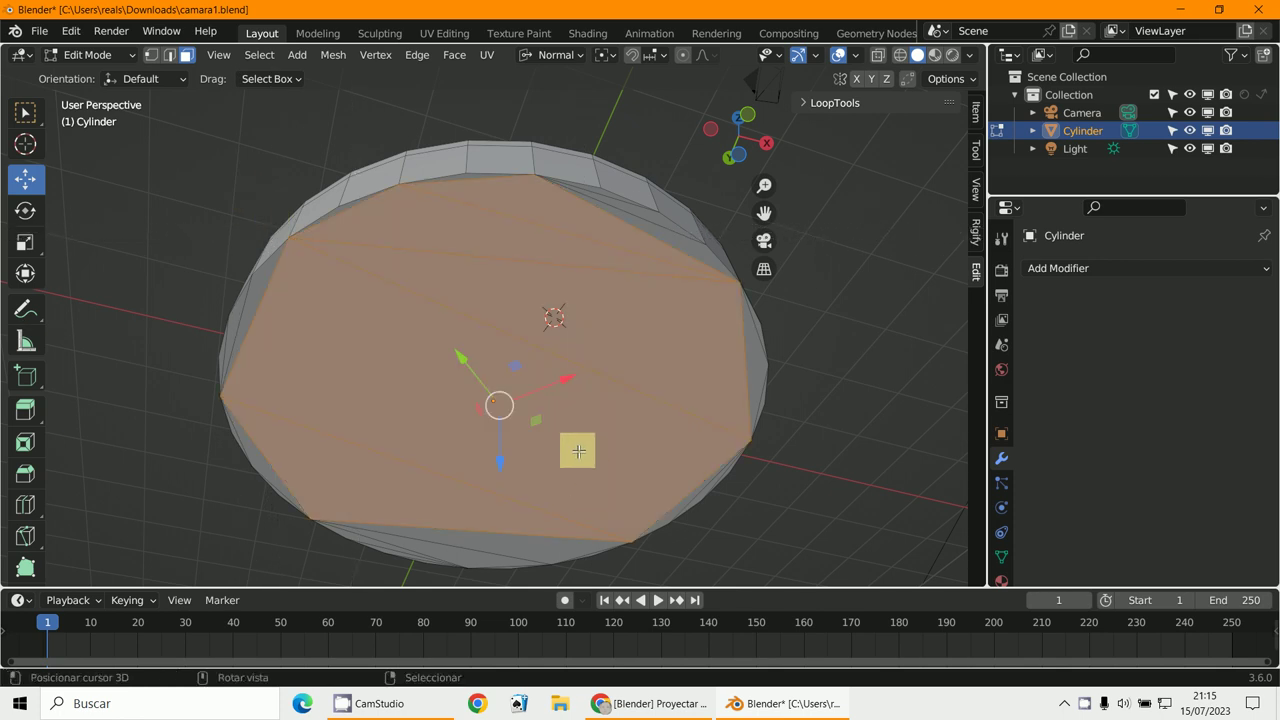
key("h")
Step: Examine the joined mesh's interior through the opened underside and its surface from the camera, and reveal the hidden faces
middle_click_drag(578, 451, 626, 417)
scroll(577, 351, "up", 3)
scroll(582, 294, "down", 2)
middle_click_drag(582, 294, 491, 480)
key("KP_0")
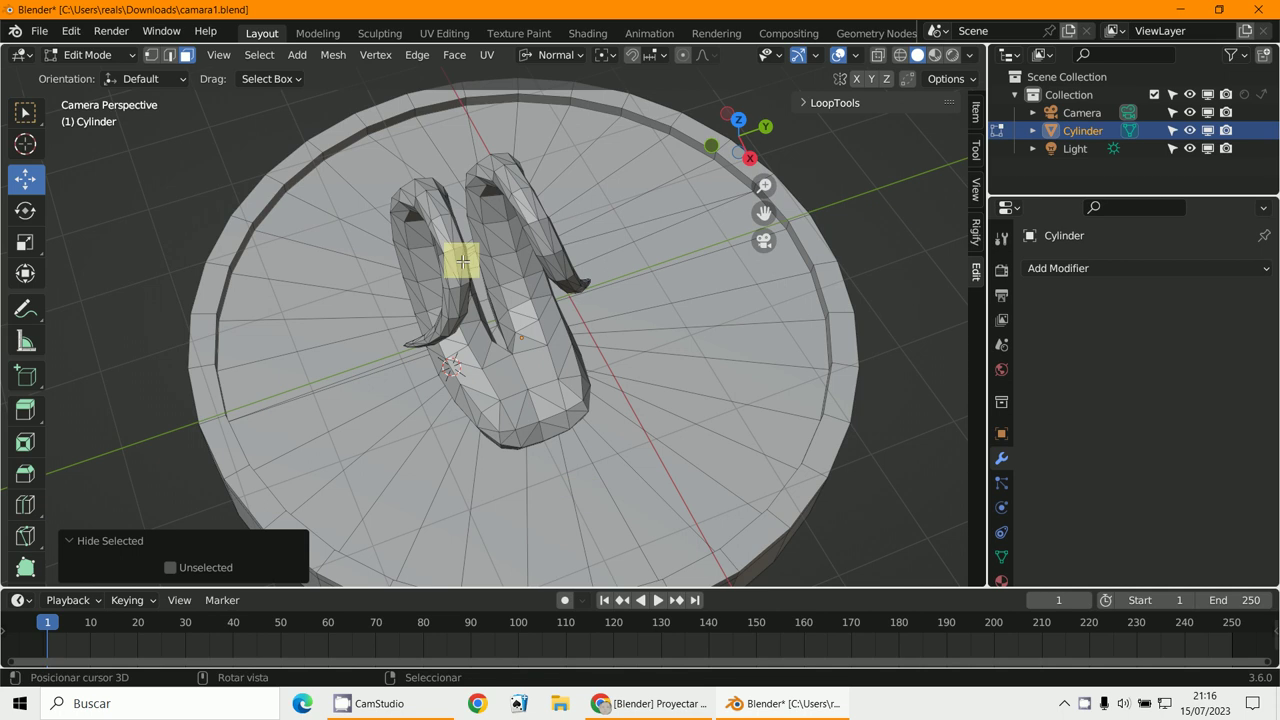
middle_click_drag(526, 397, 574, 349)
key("alt+h")
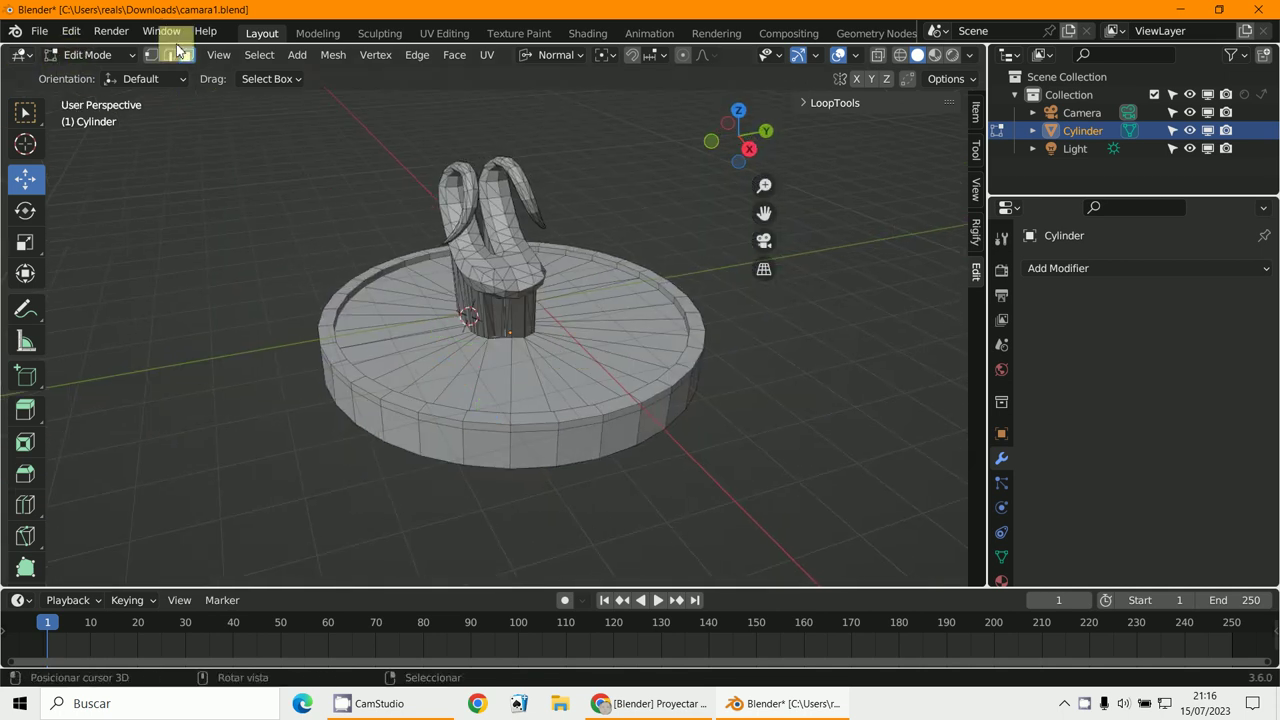
Step: Return the joined mesh to Object Mode and view it through the camera
left_click(94, 56)
left_click(96, 77)
key("KP_0")
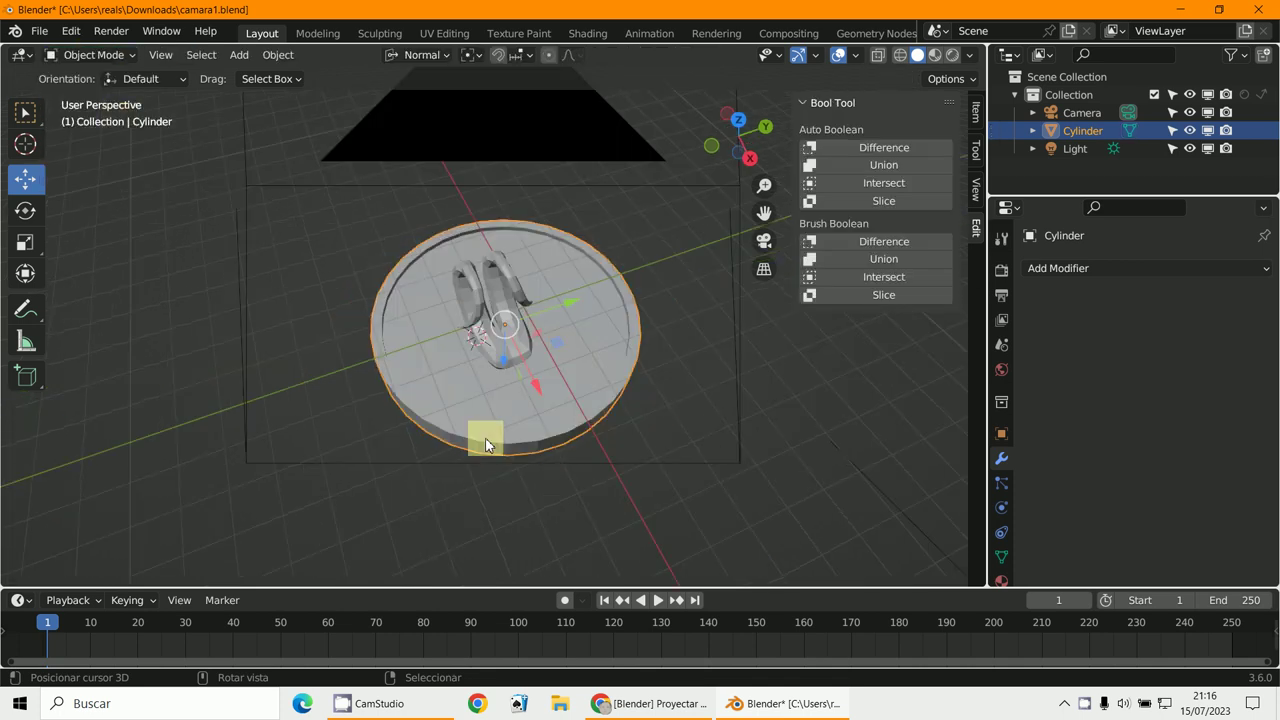
Step: Compare the finished relief's slanted extrusion from the side and from above with its appearance through the camera
middle_click_drag(563, 503, 787, 413)
scroll(760, 380, "up", 3)
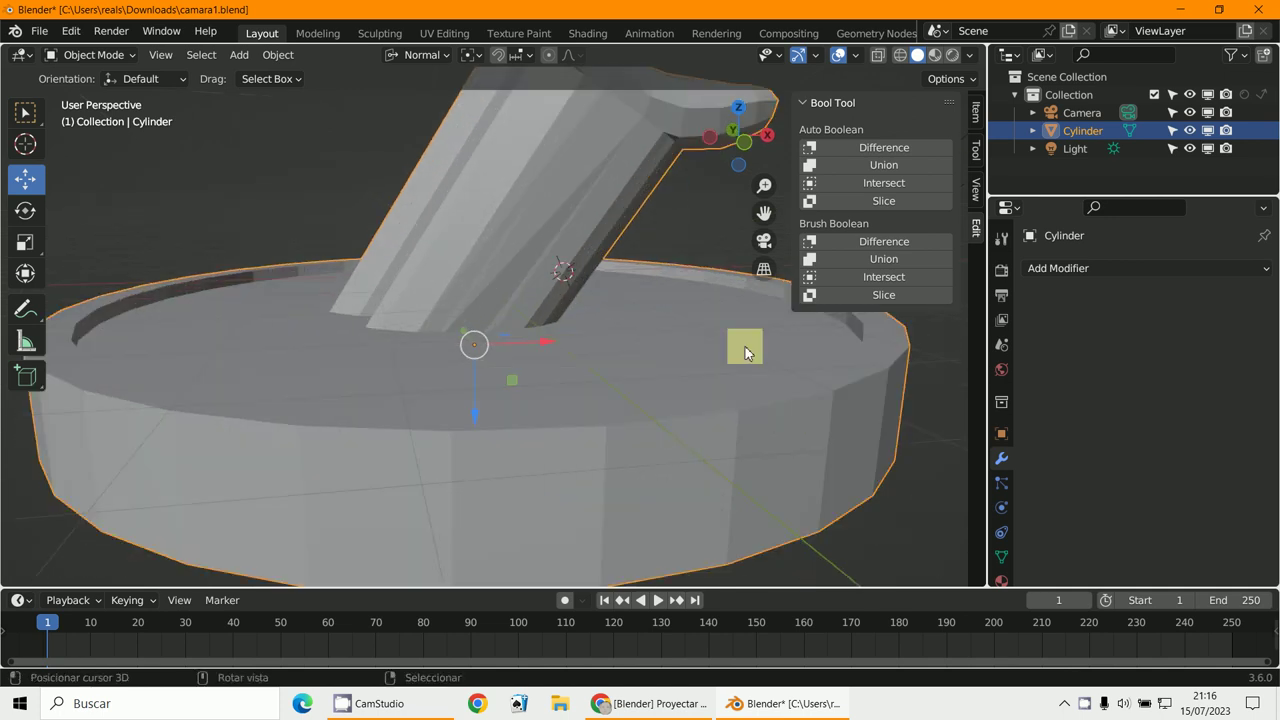
middle_click_drag(666, 287, 614, 311)
scroll(652, 272, "down", 2)
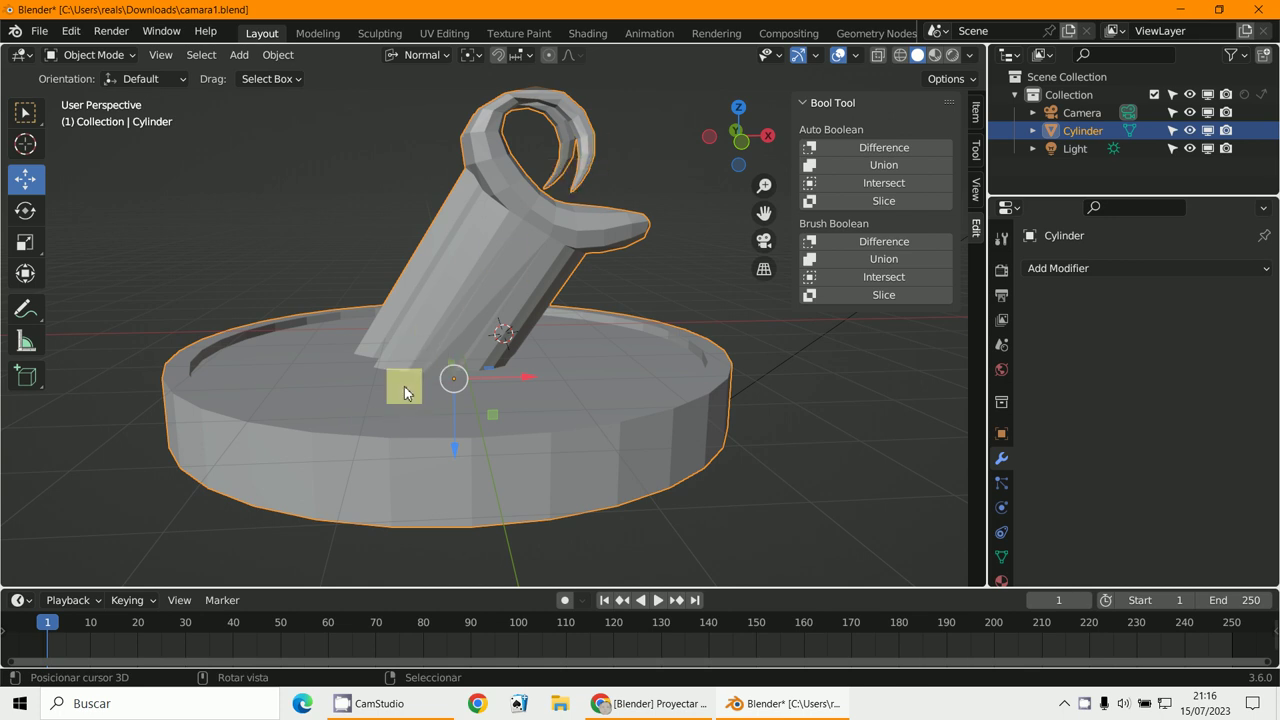
middle_click_drag(564, 270, 342, 347)
scroll(570, 269, "down", 3)
scroll(404, 335, "down", 2)
key("KP_0")
scroll(404, 335, "up", 1)
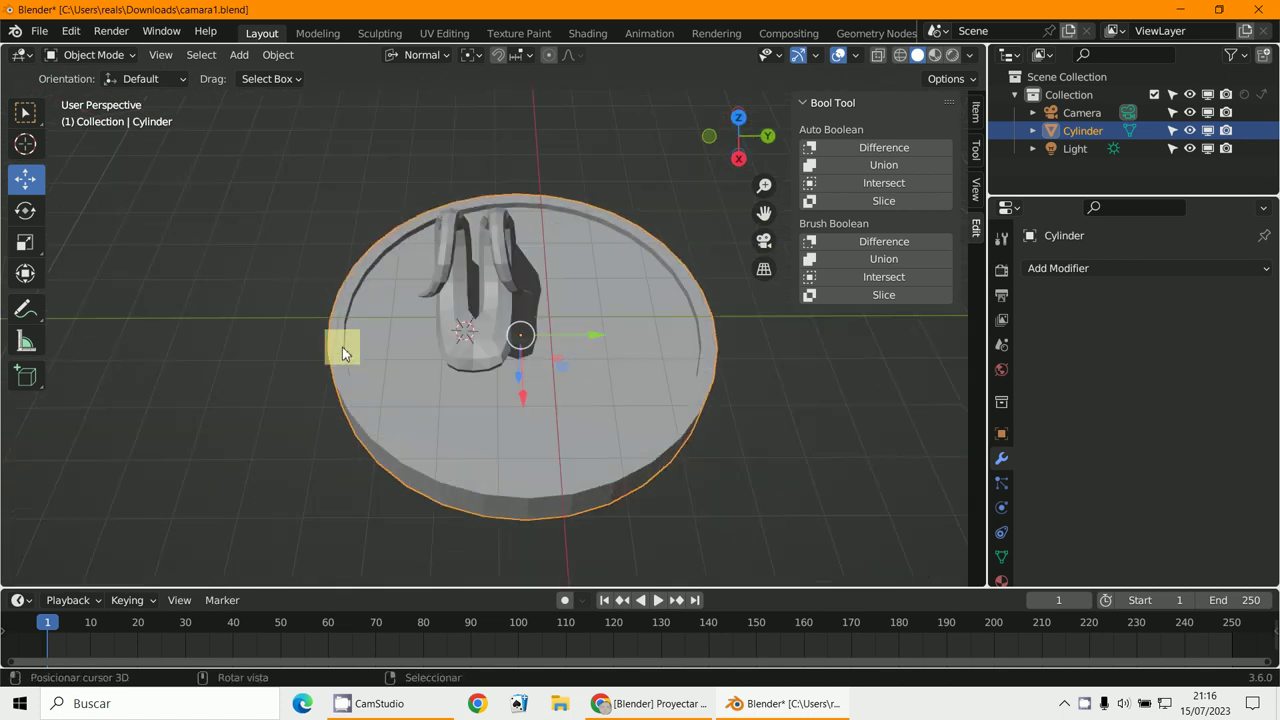